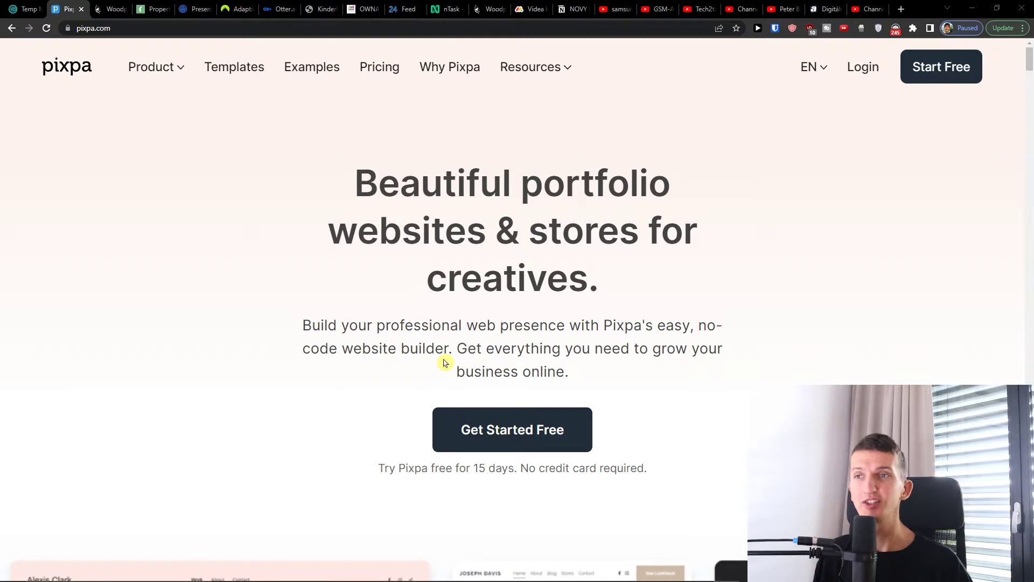
- Start the free sign-up with the full name and a temporary email copied from Temp Mail
left_click(516, 447)
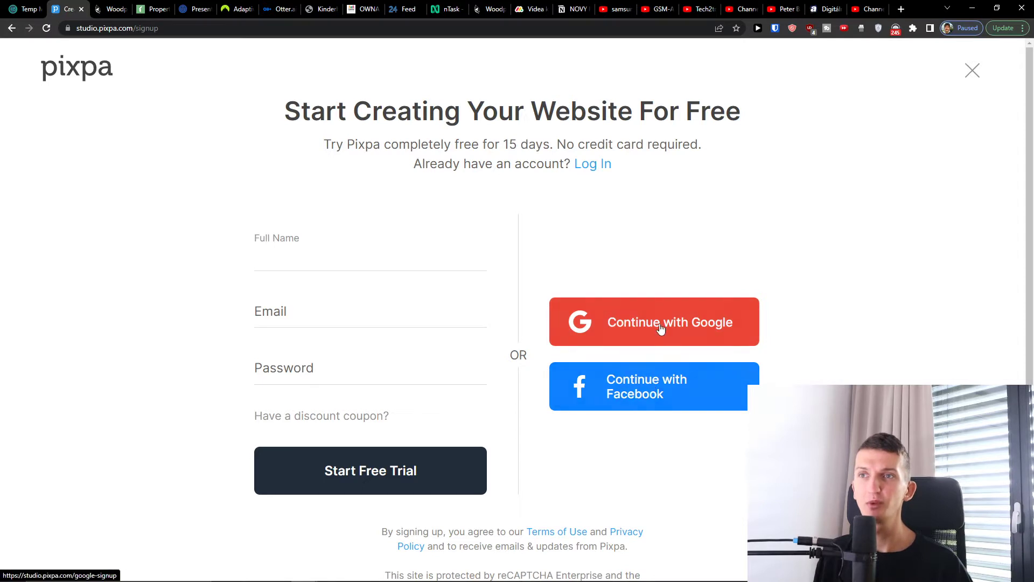
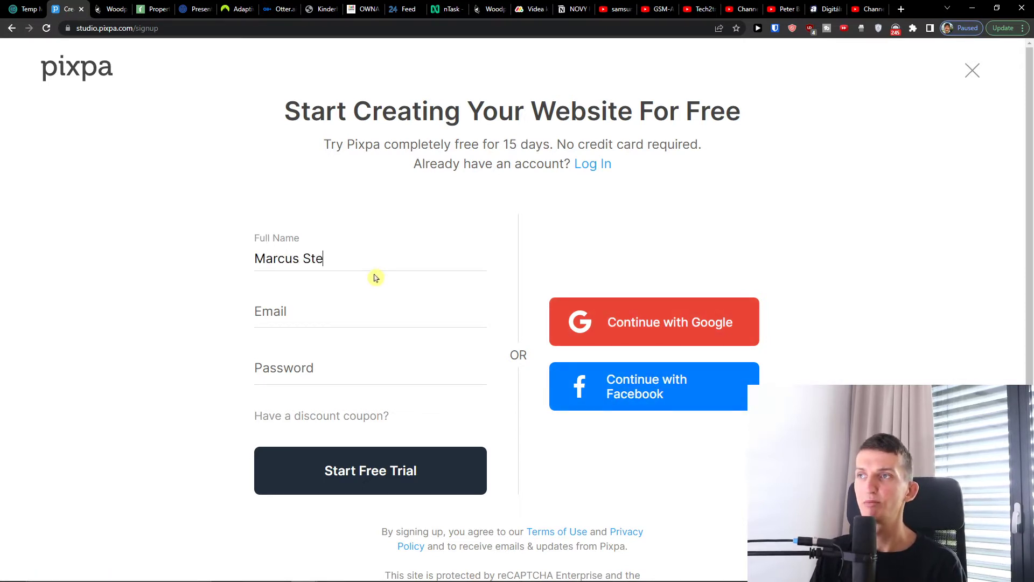
key("Tab")
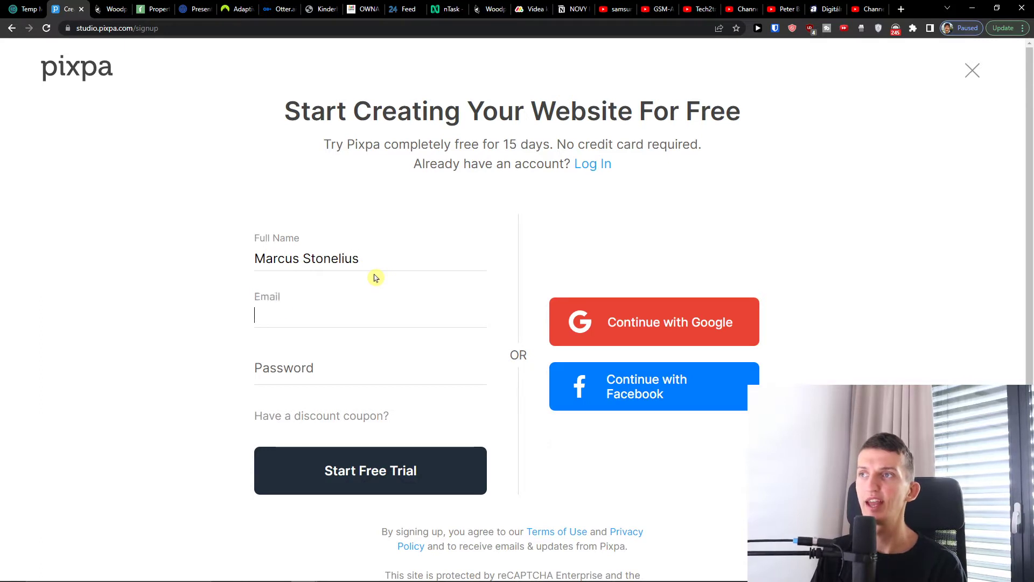
left_click(33, 9)
left_click(650, 177)
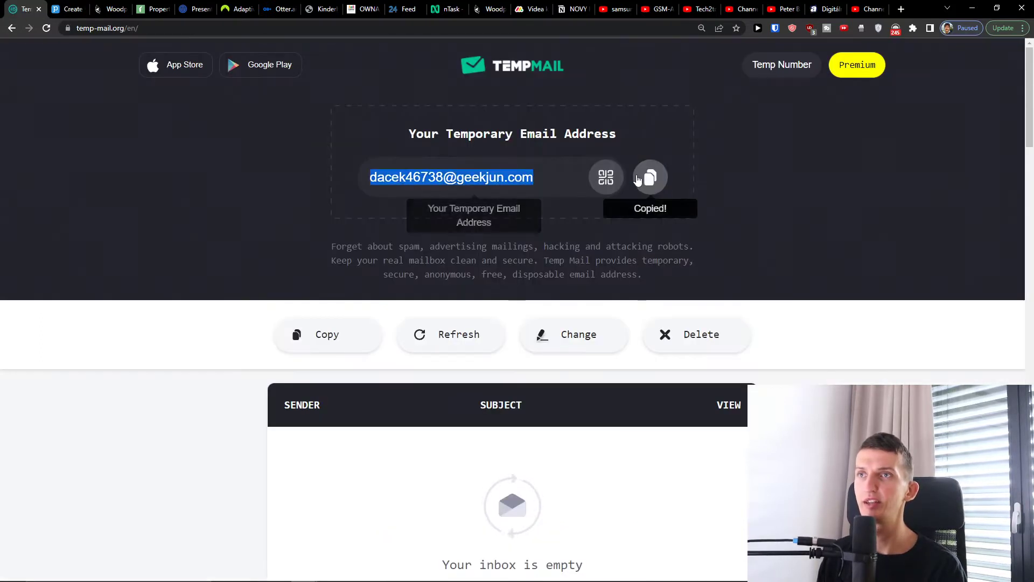
left_click(66, 9)
key("ctrl+v")
- Enter the account password, submit the free trial, and dismiss Bitwarden's save prompt
left_click(273, 356)
type("•••••••••••")
left_click(297, 473)
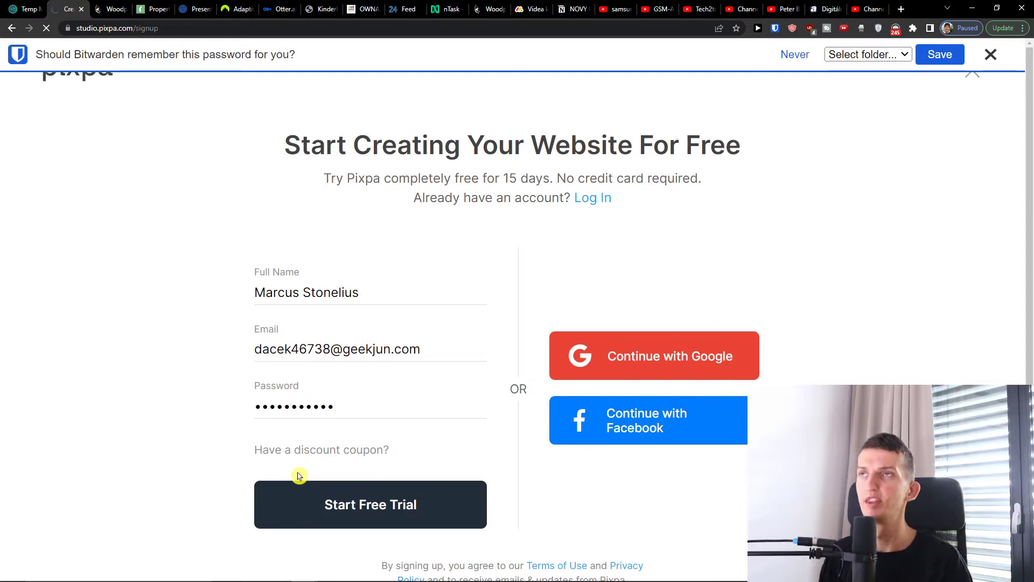
left_click(991, 55)
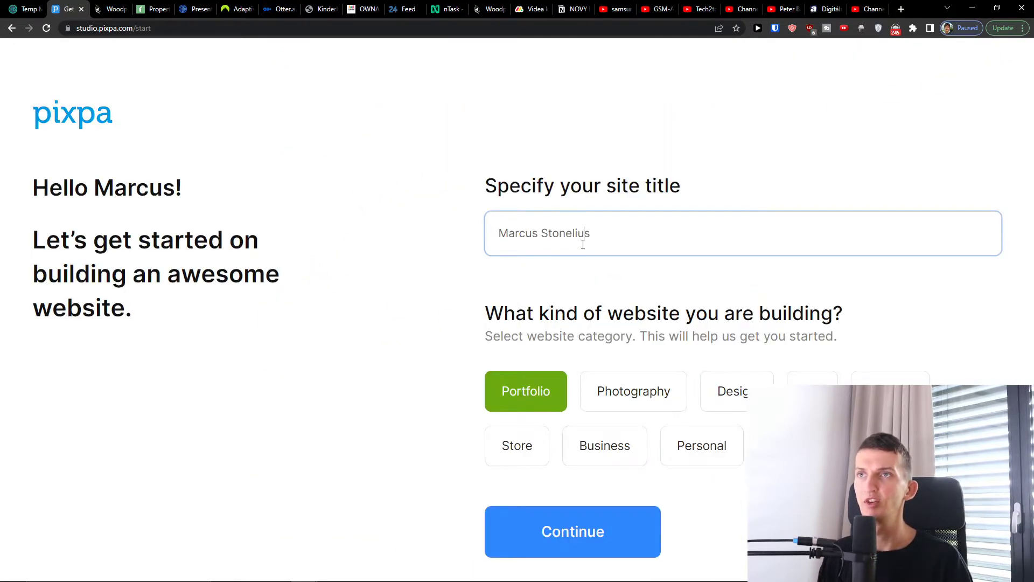
- Keep the site title, set the website category to Business, and close the Super Deal popup
triple_click(583, 244)
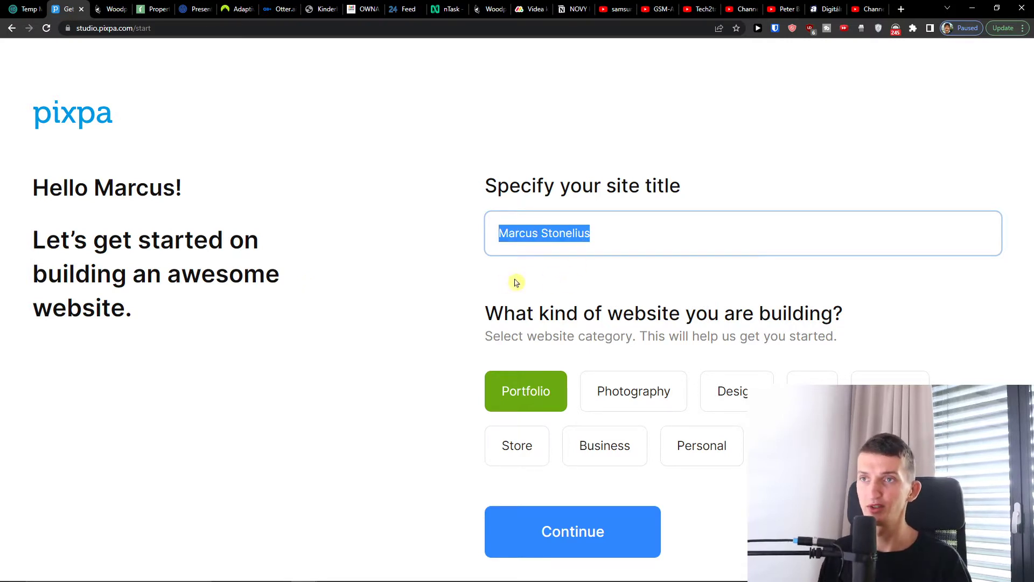
left_click(666, 403)
left_click(666, 404)
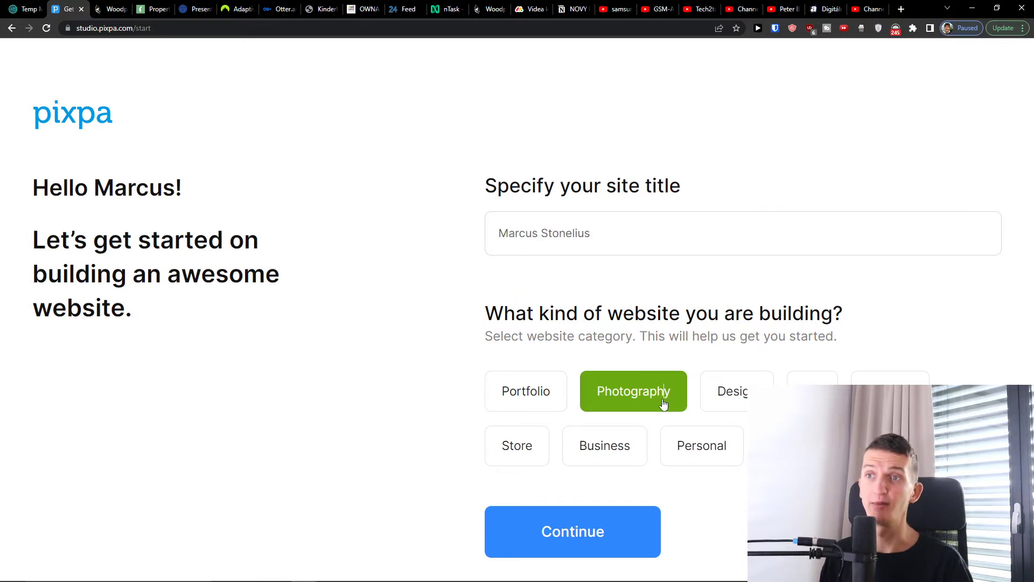
left_click(608, 457)
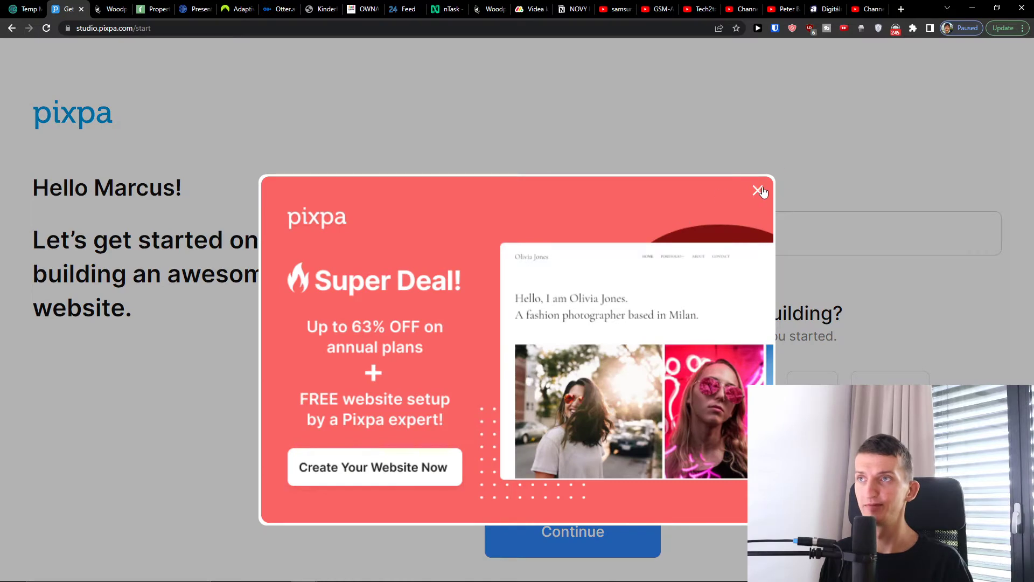
left_click(758, 191)
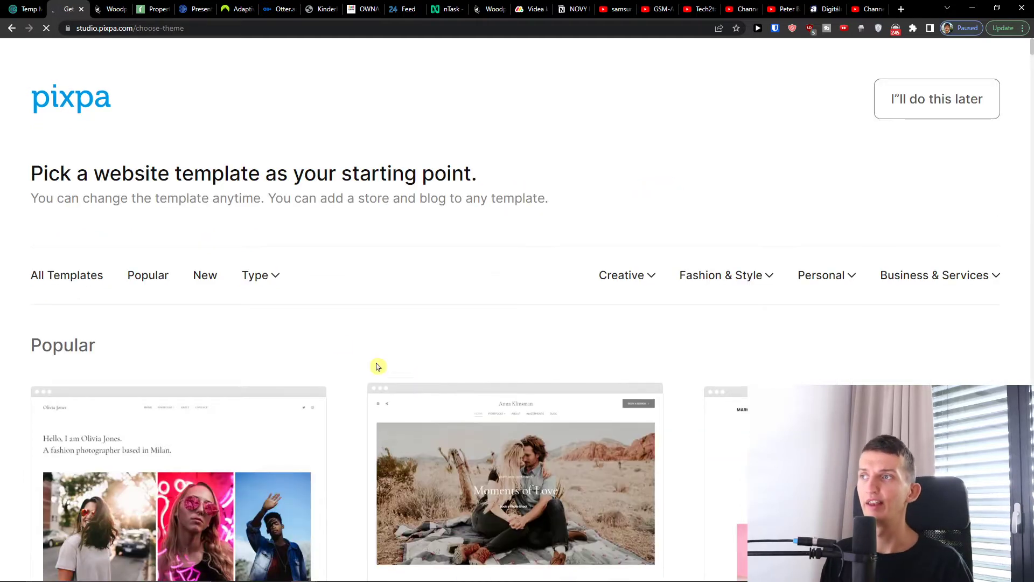
- Browse the templates under the All Templates, Popular and New filters
scroll(300, 173, "down", 3)
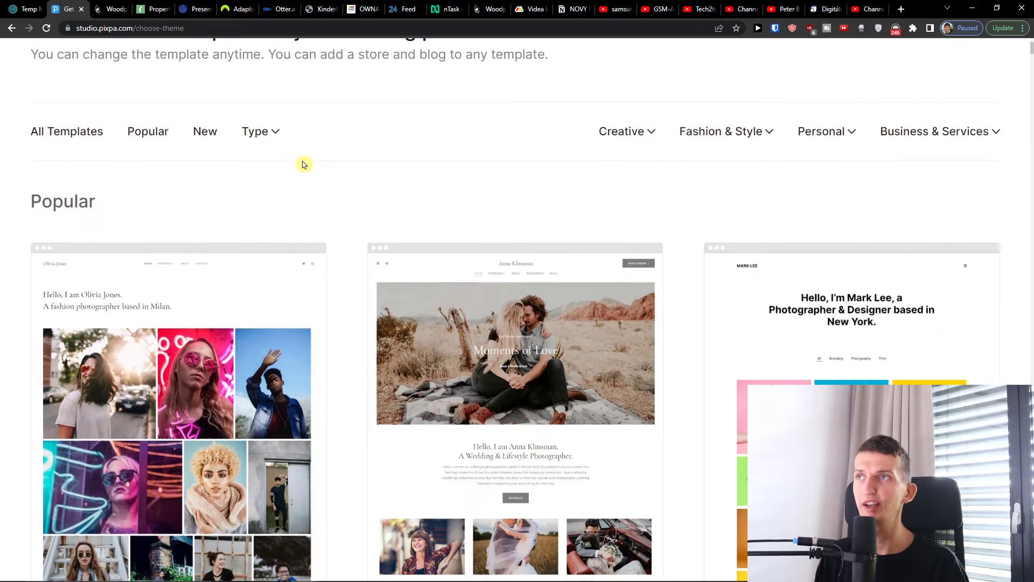
scroll(319, 112, "up", 2)
scroll(411, 187, "down", 6)
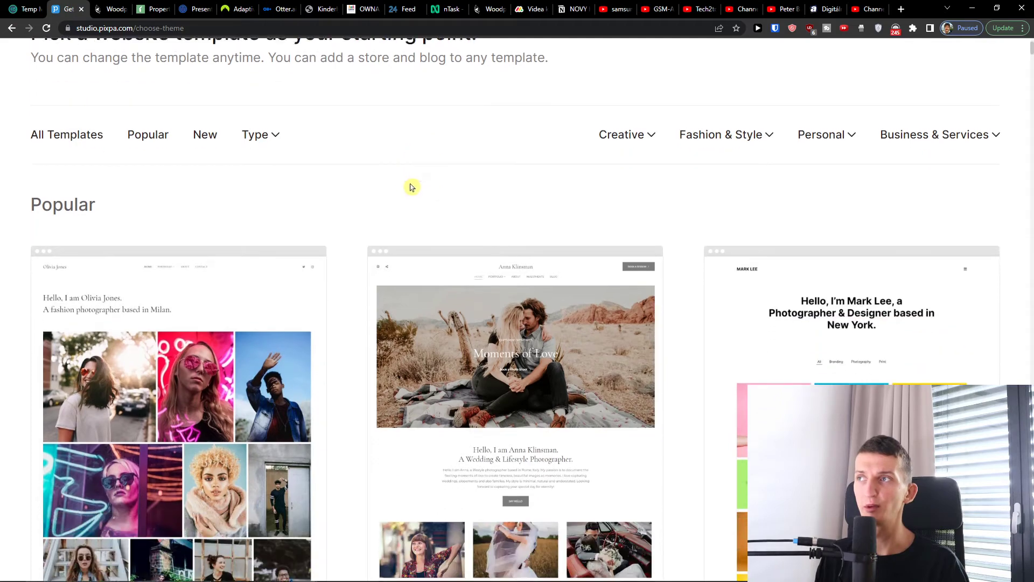
scroll(357, 192, "down", 12)
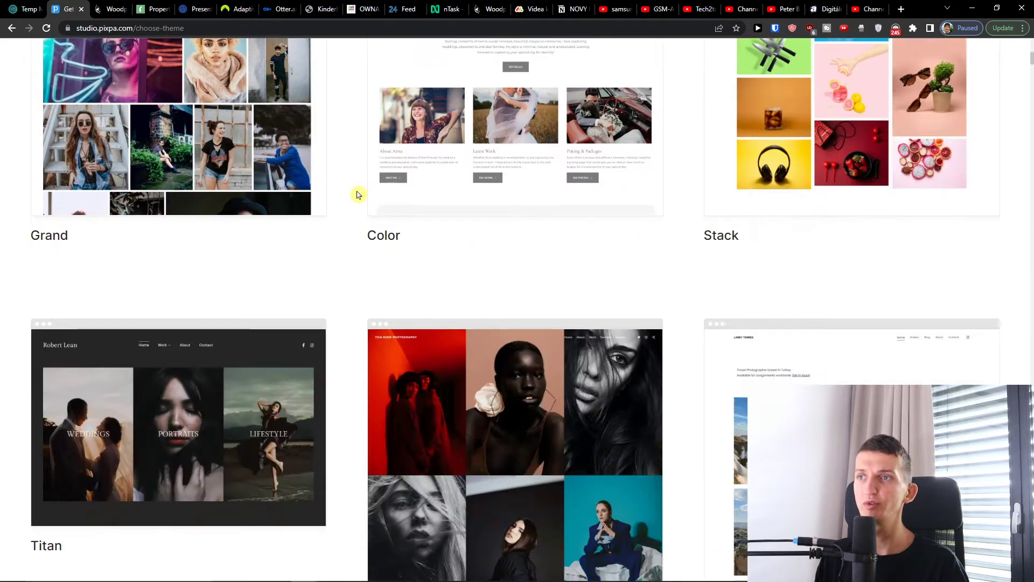
scroll(361, 195, "up", 9)
scroll(364, 196, "up", 10)
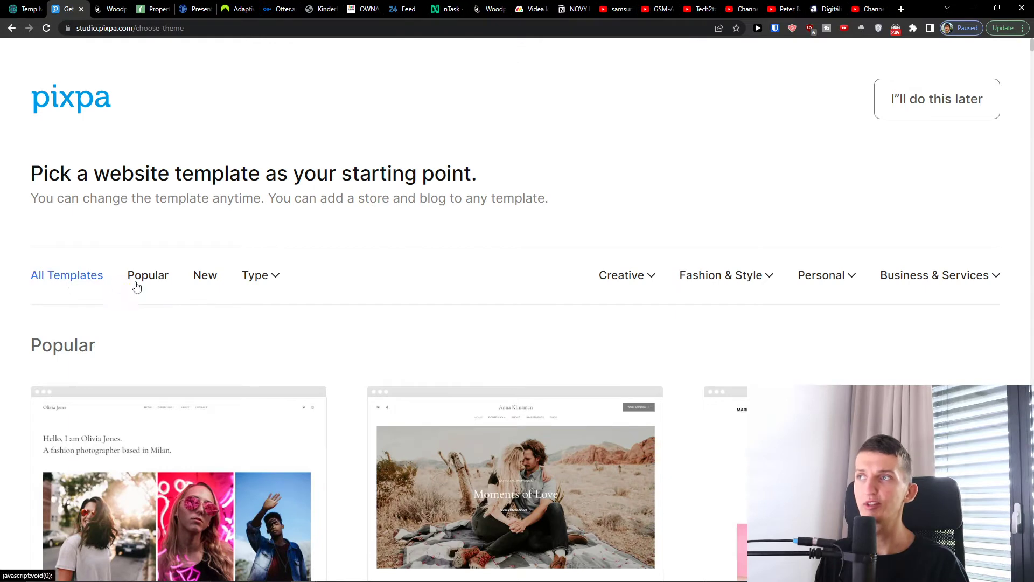
left_click(79, 276)
left_click(149, 278)
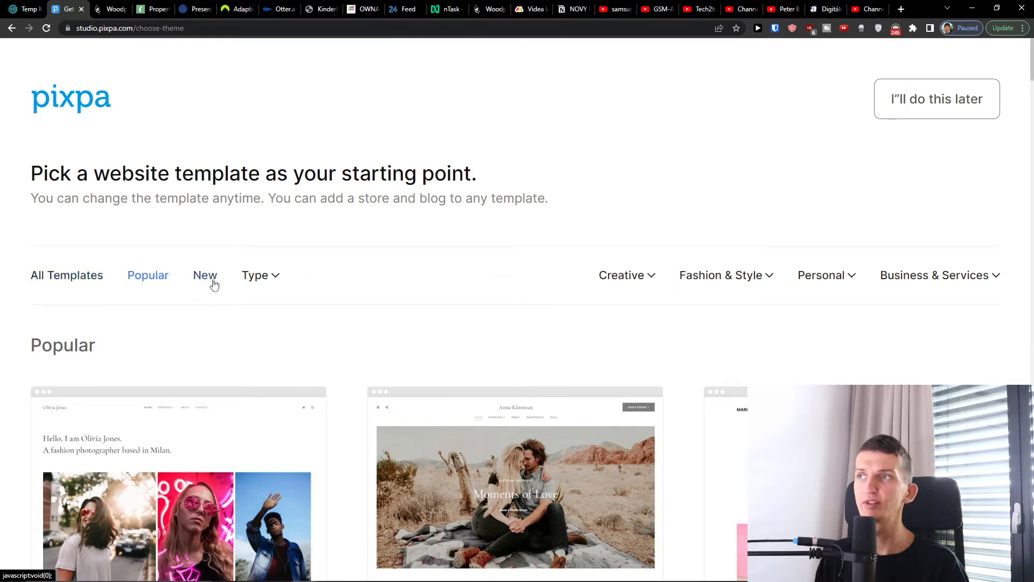
left_click(214, 282)
left_click(142, 282)
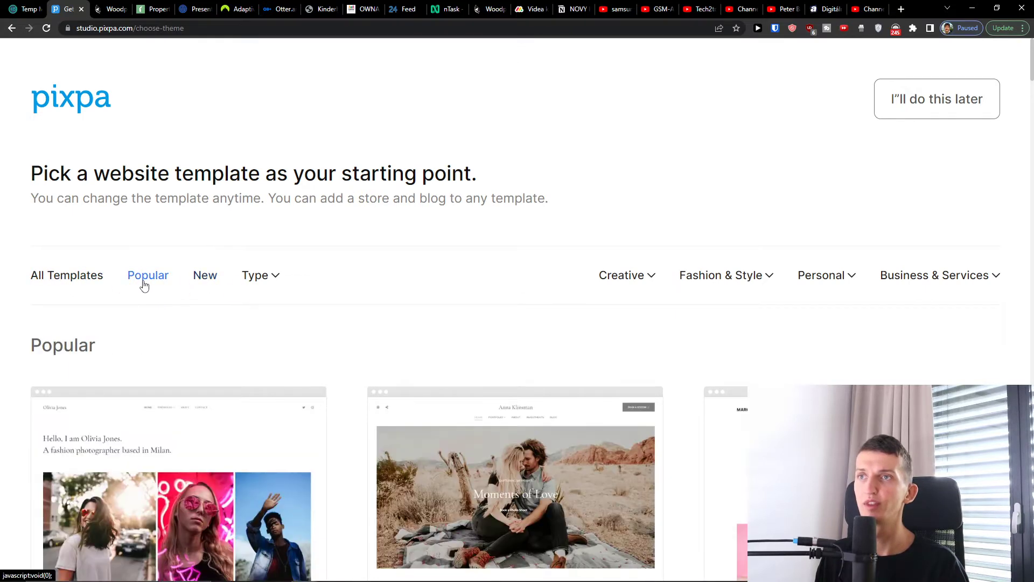
scroll(589, 284, "down", 4)
scroll(662, 208, "up", 1)
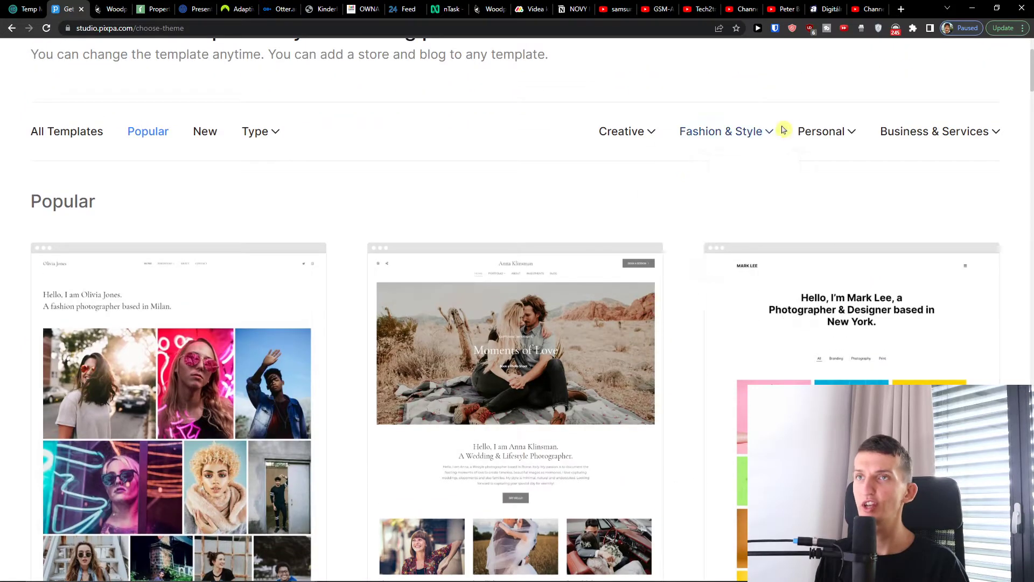
- Look through the Fashion & Style template categories
left_click(713, 133)
mouse_move(819, 141)
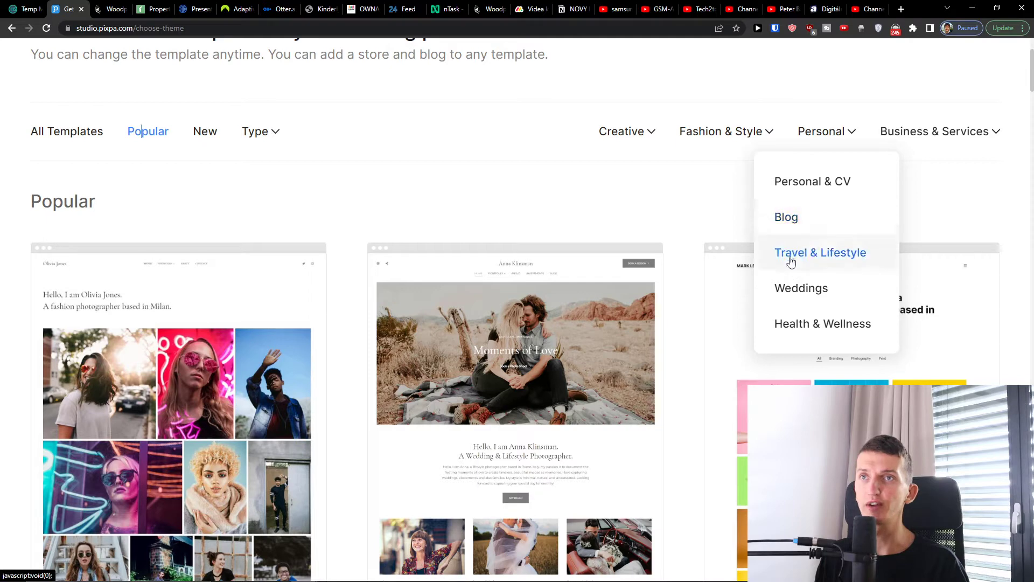
mouse_move(628, 134)
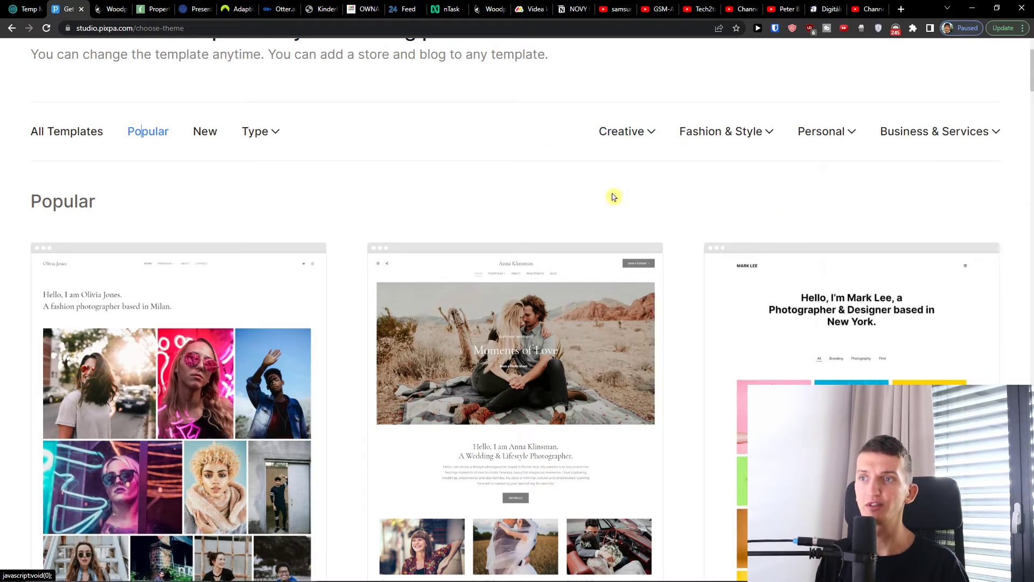
scroll(546, 196, "down", 2)
scroll(546, 196, "down", 3)
scroll(543, 210, "up", 1)
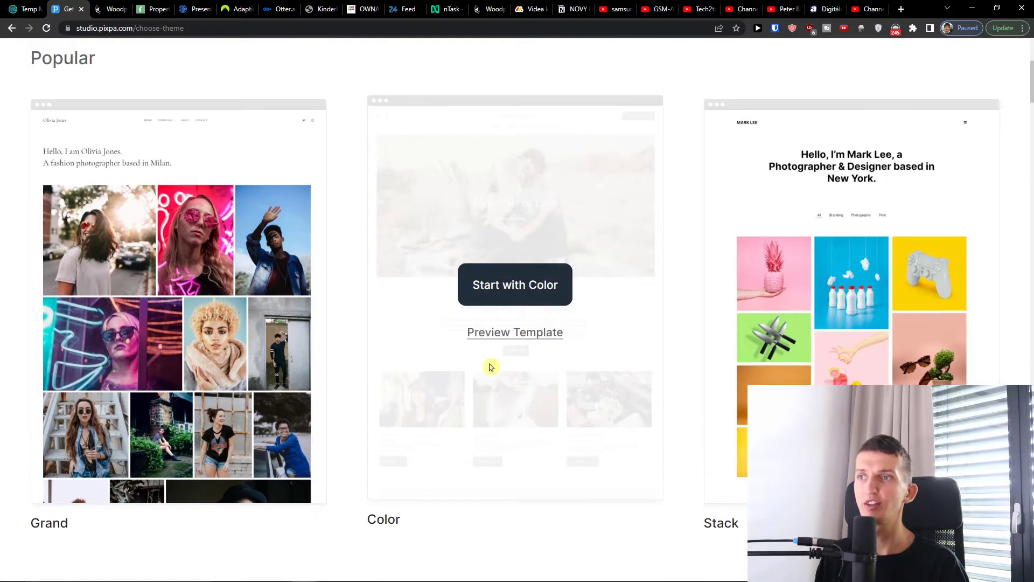
- Preview the Color template in a new tab, then start the site with Color
left_click(492, 335)
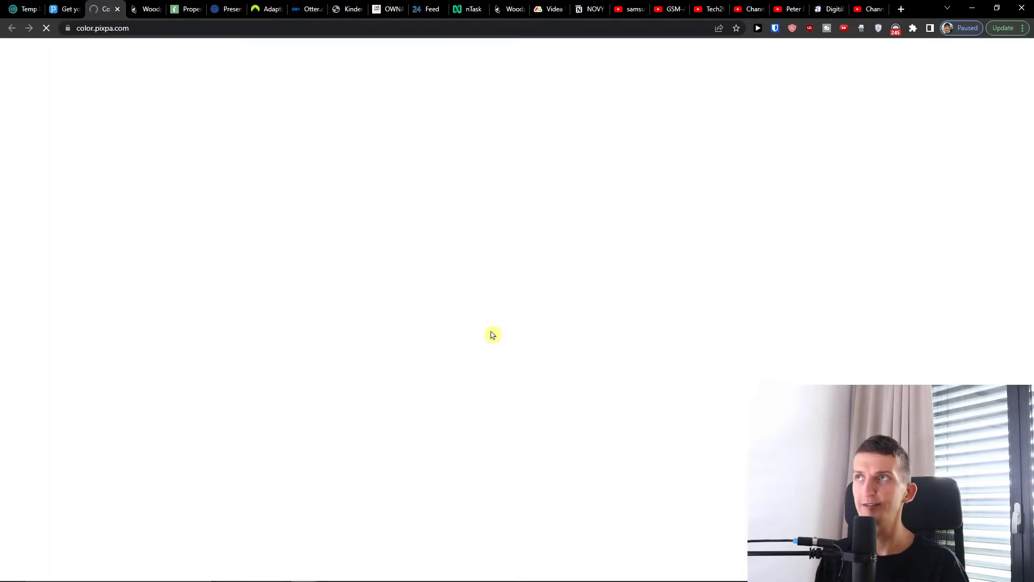
scroll(642, 386, "down", 8)
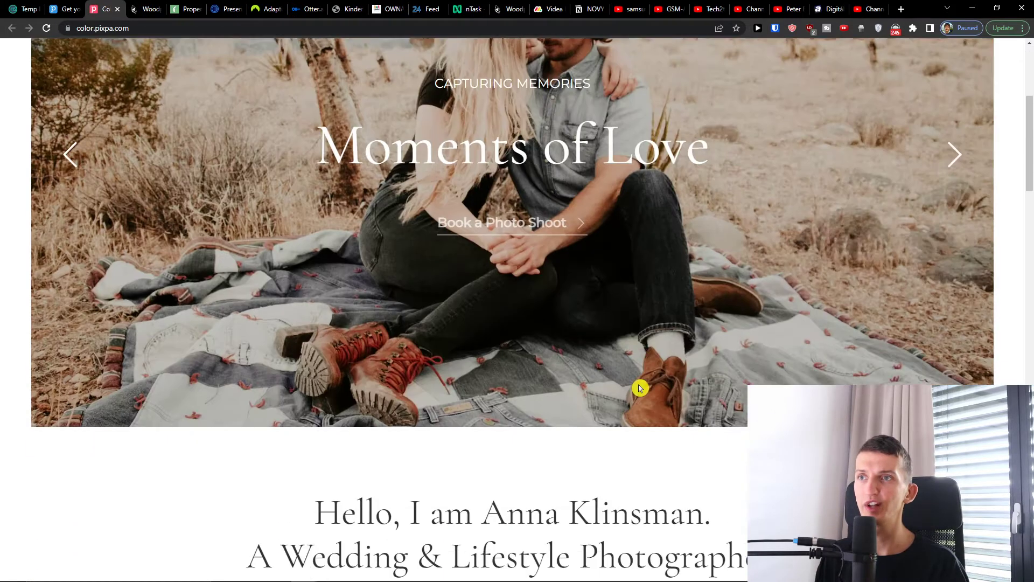
scroll(636, 382, "up", 8)
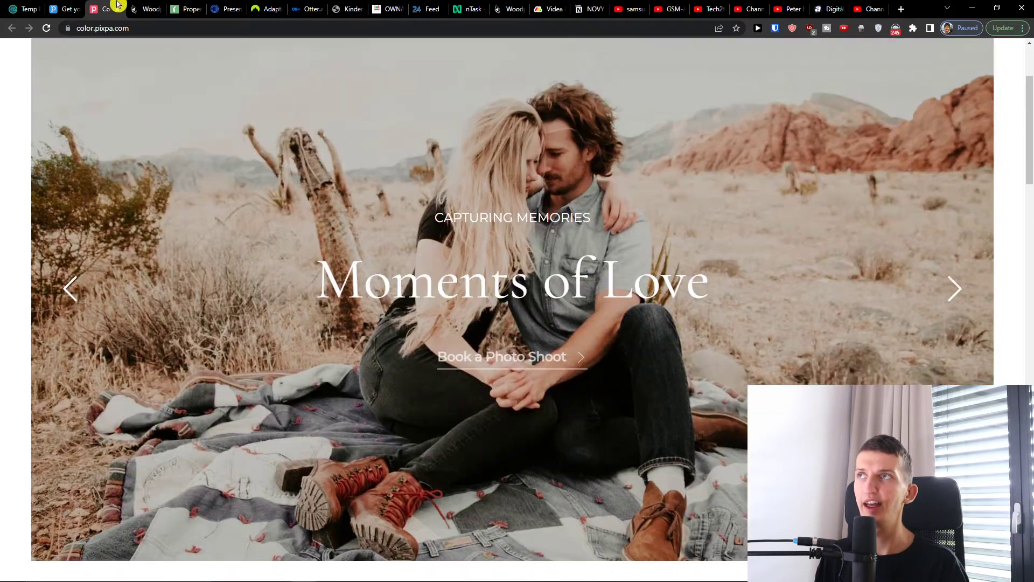
left_click(81, 8)
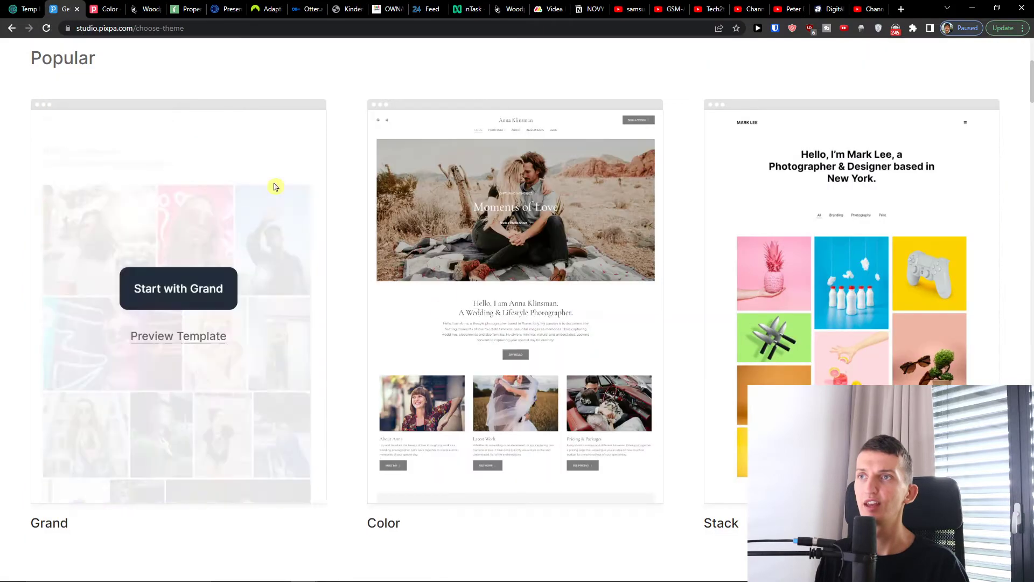
left_click(495, 296)
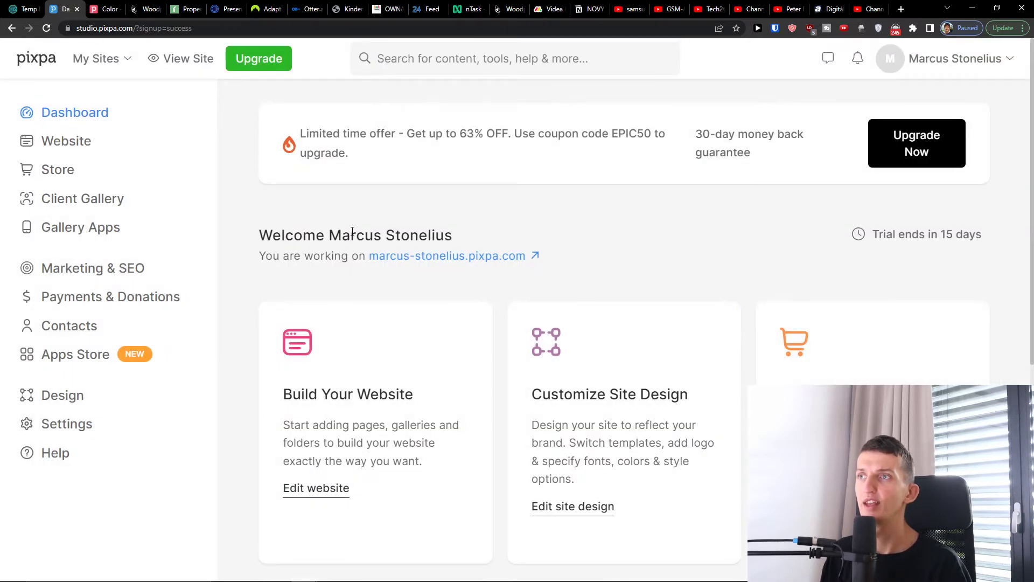
- Scroll the new site's dashboard and reset the browser zoom to 150%
scroll(357, 245, "down", 1)
scroll(356, 248, "up", 1)
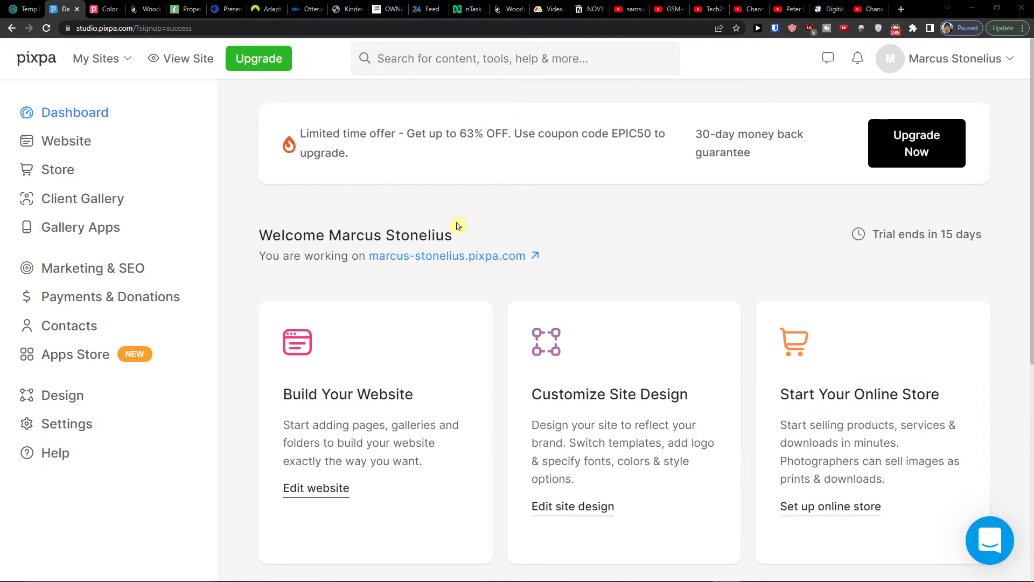
key("ctrl+plus")
key("ctrl+plus")
key("ctrl+minus")
key("ctrl+minus")
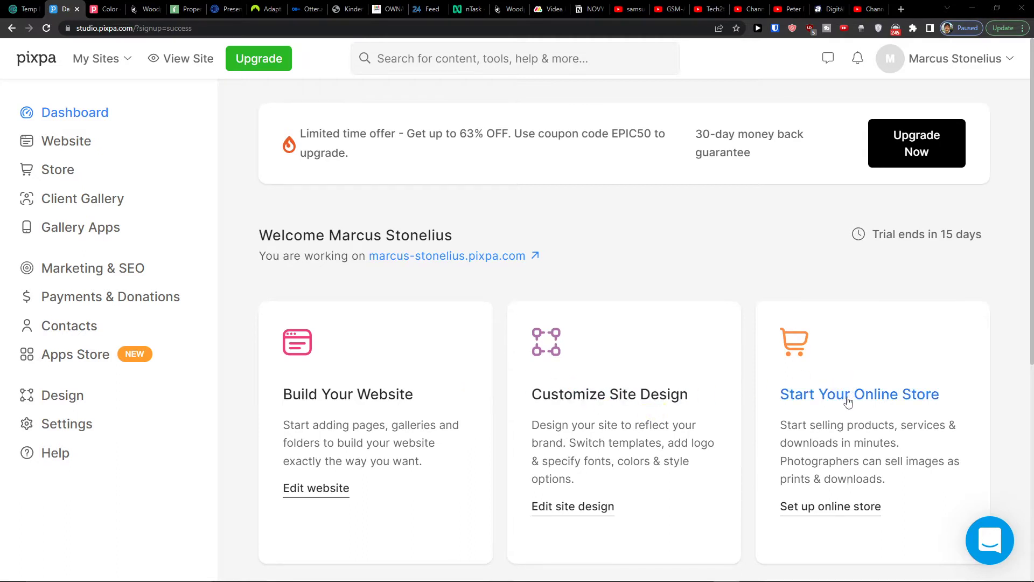
- Look over the Website section's page list
left_click(70, 145)
left_click(76, 142)
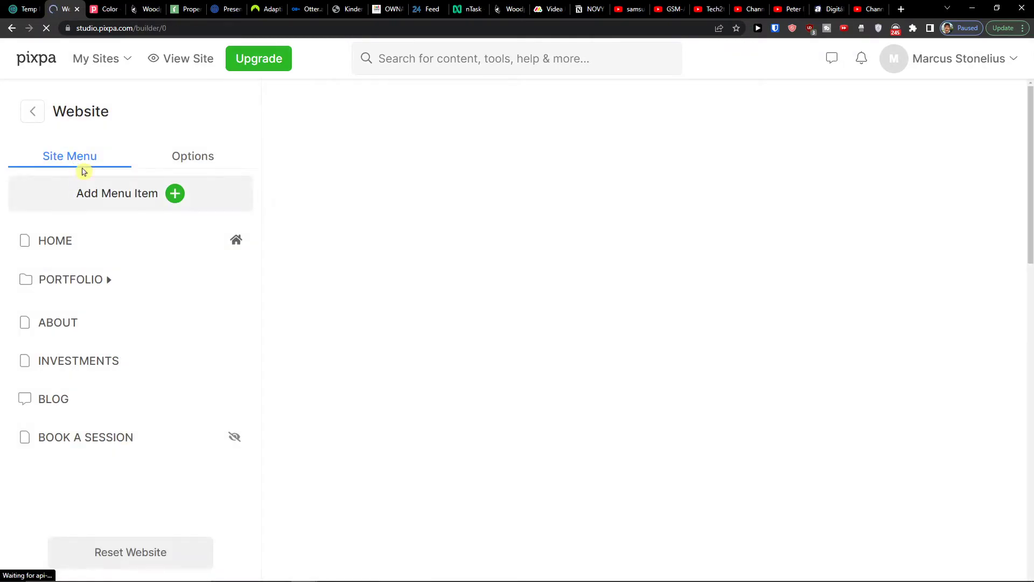
scroll(694, 342, "down", 5)
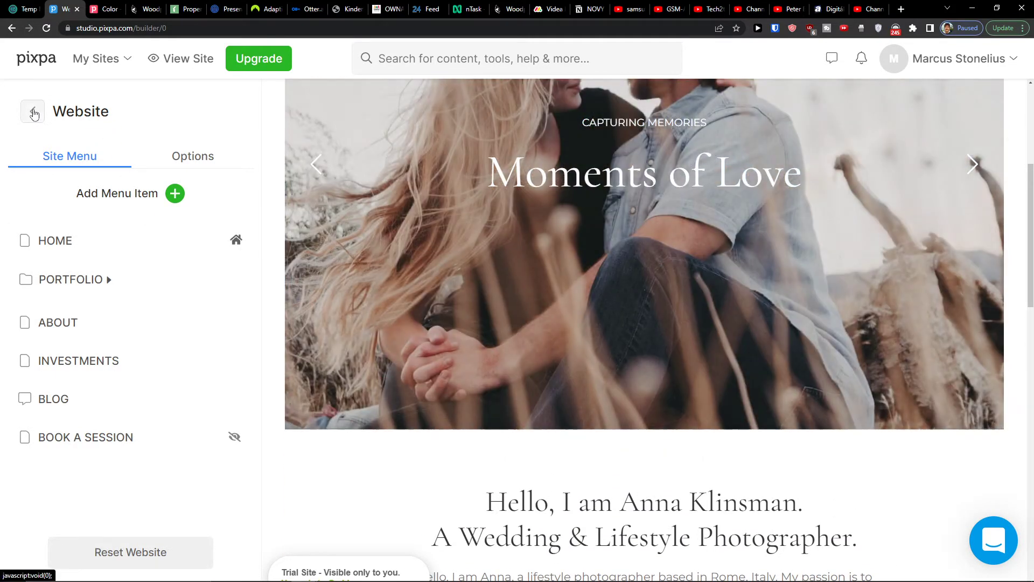
left_click(33, 113)
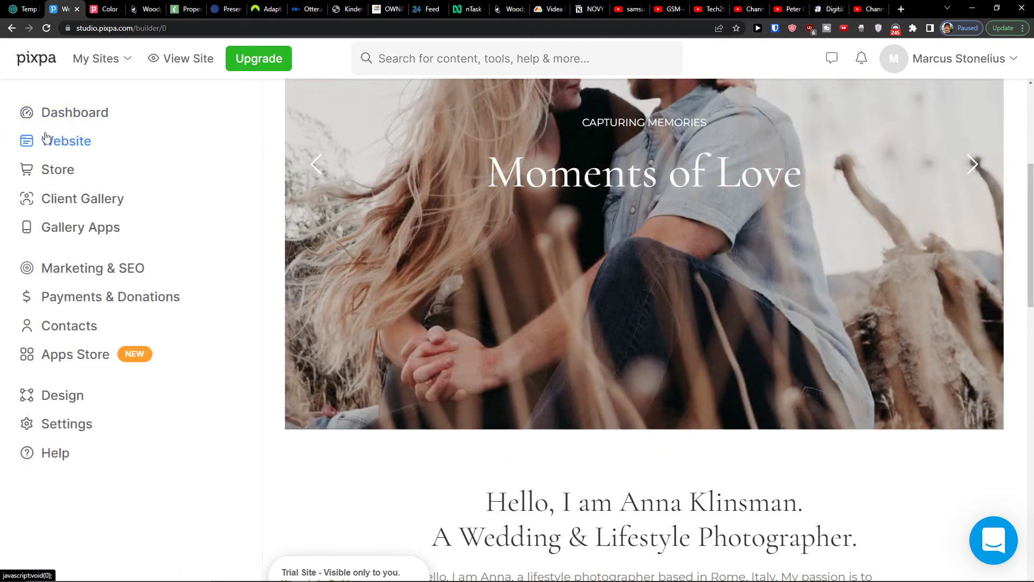
- Tour the Store dashboard and the Client Gallery albums
left_click(47, 178)
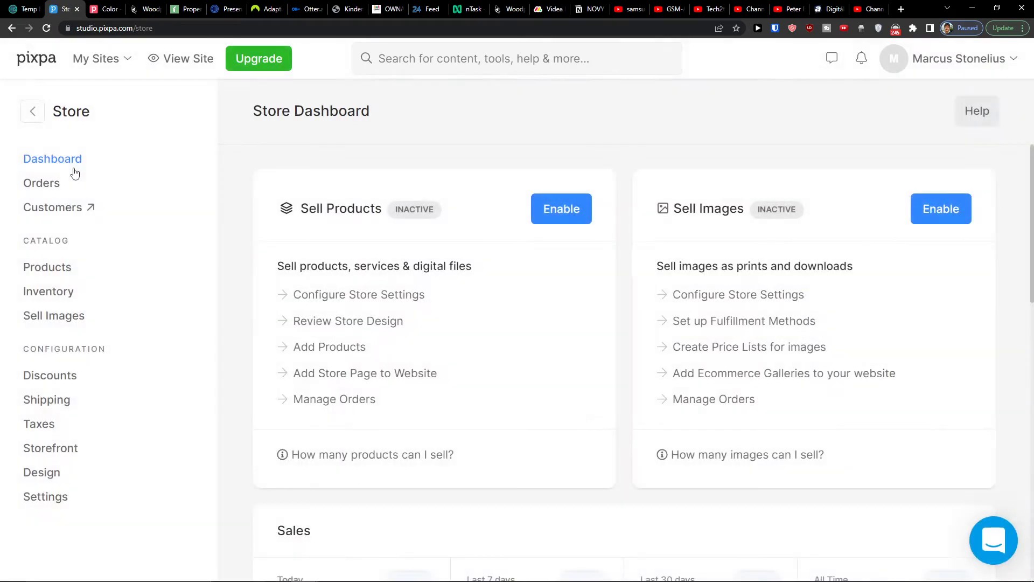
scroll(302, 252, "down", 1)
scroll(302, 253, "up", 1)
left_click(32, 111)
left_click(63, 205)
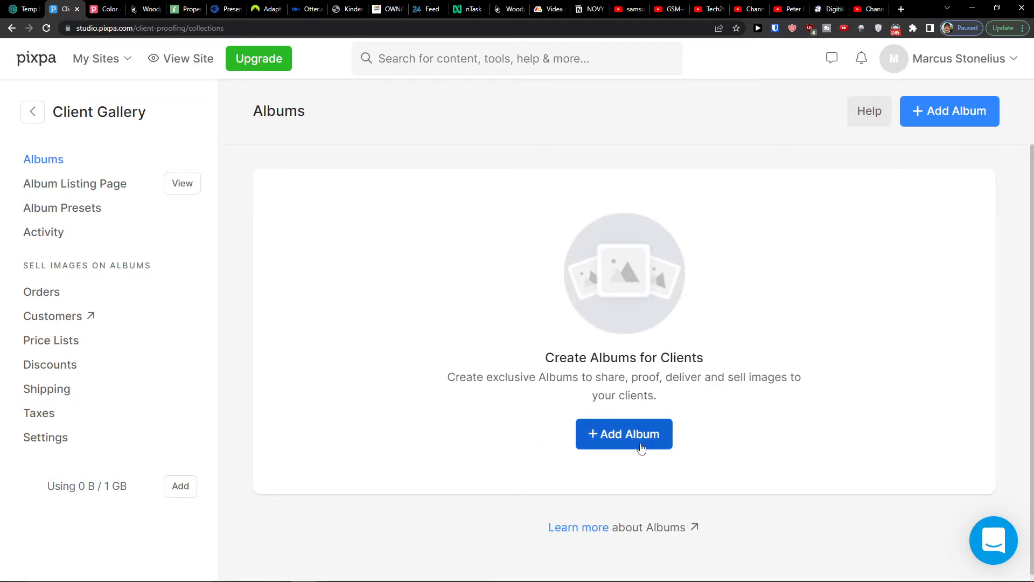
left_click_drag(563, 377, 683, 401)
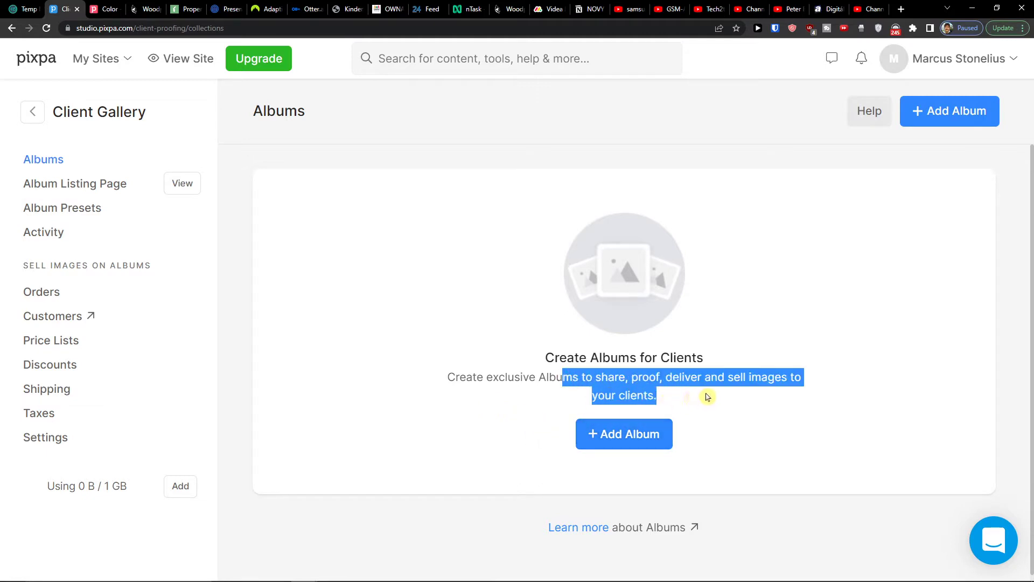
left_click(42, 113)
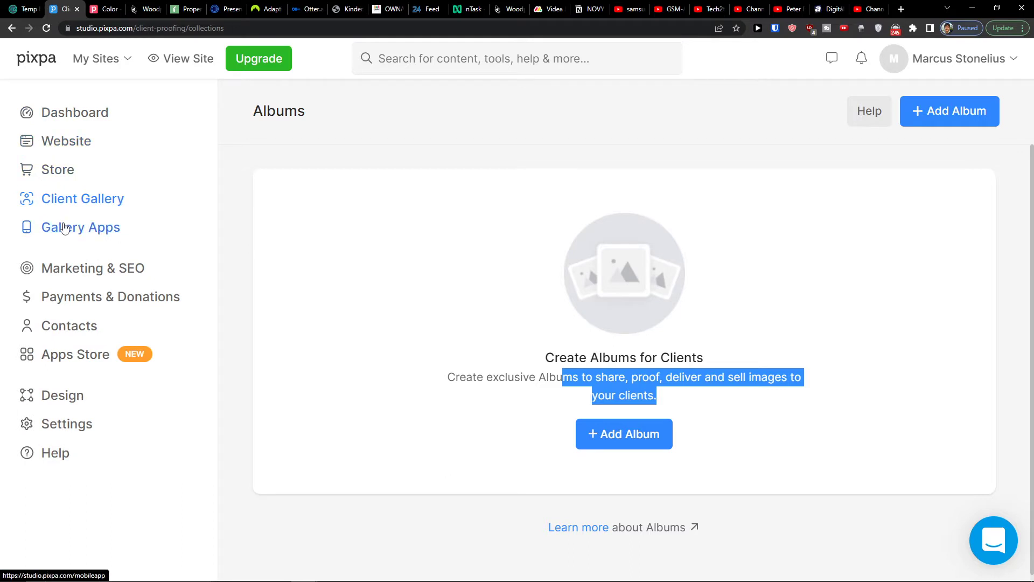
- Visit Marketing & SEO and Payments & Donations, then return to the website builder
left_click(83, 273)
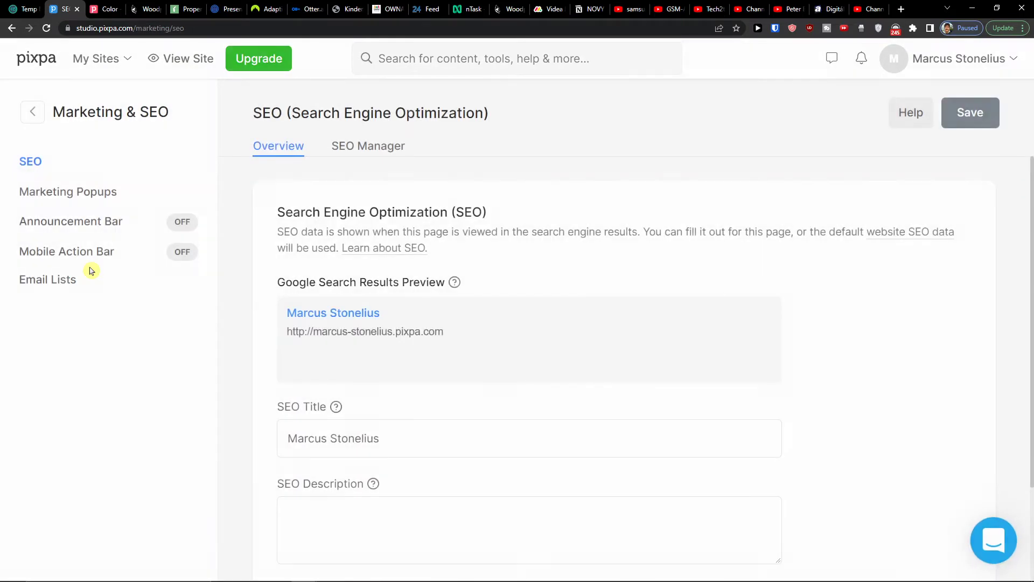
left_click(32, 111)
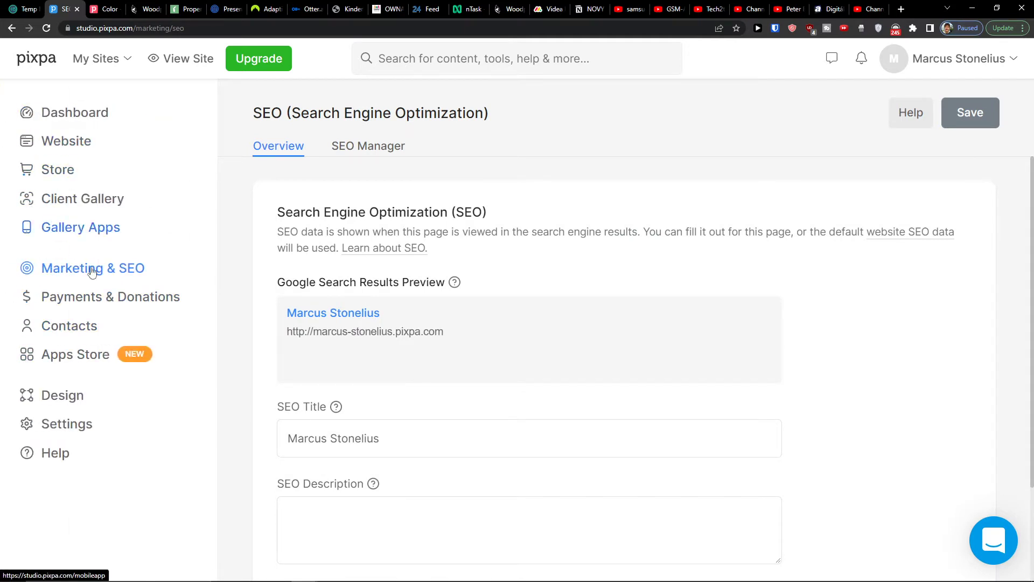
left_click(108, 308)
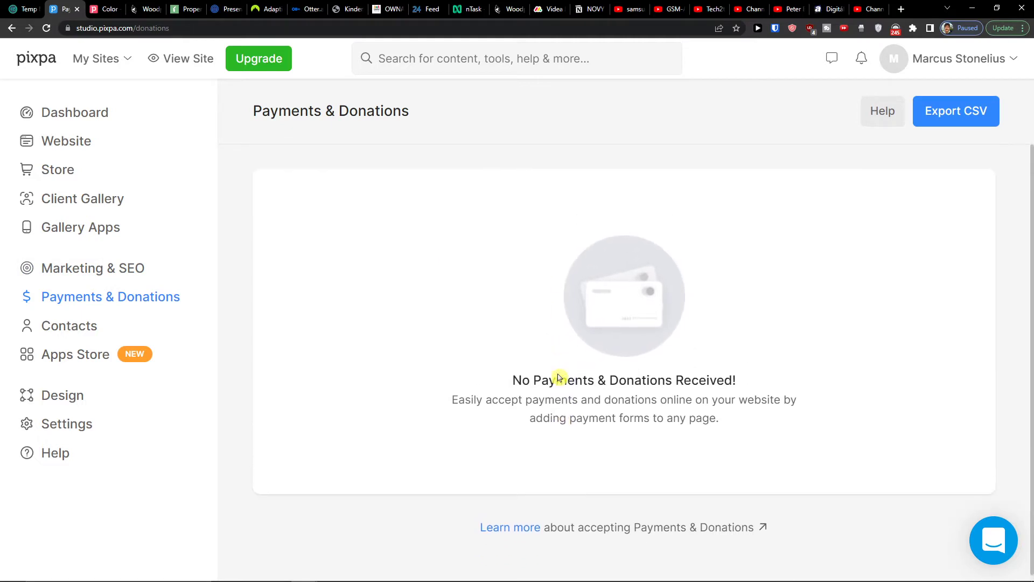
left_click(68, 139)
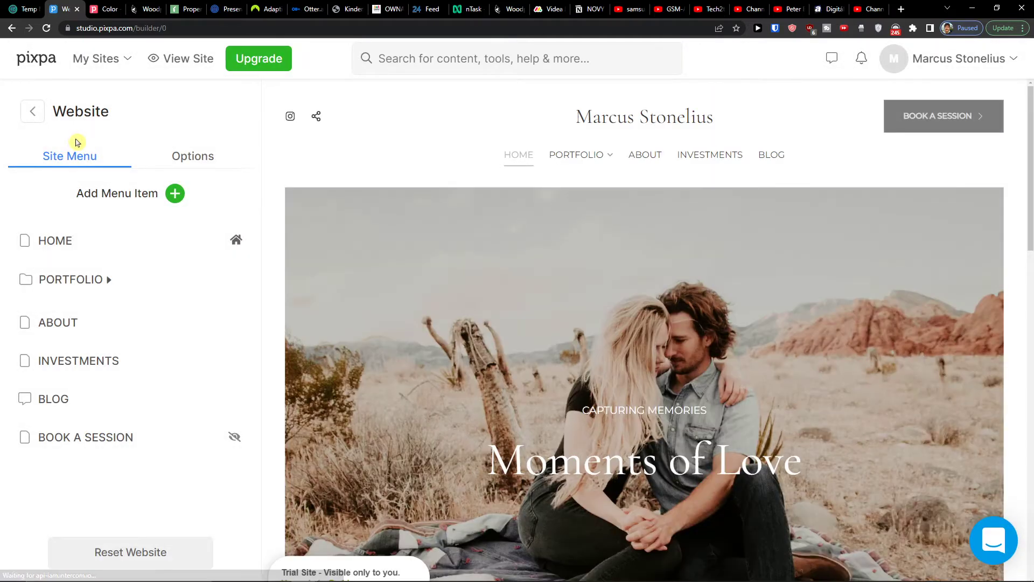
scroll(598, 192, "down", 1)
scroll(539, 183, "up", 1)
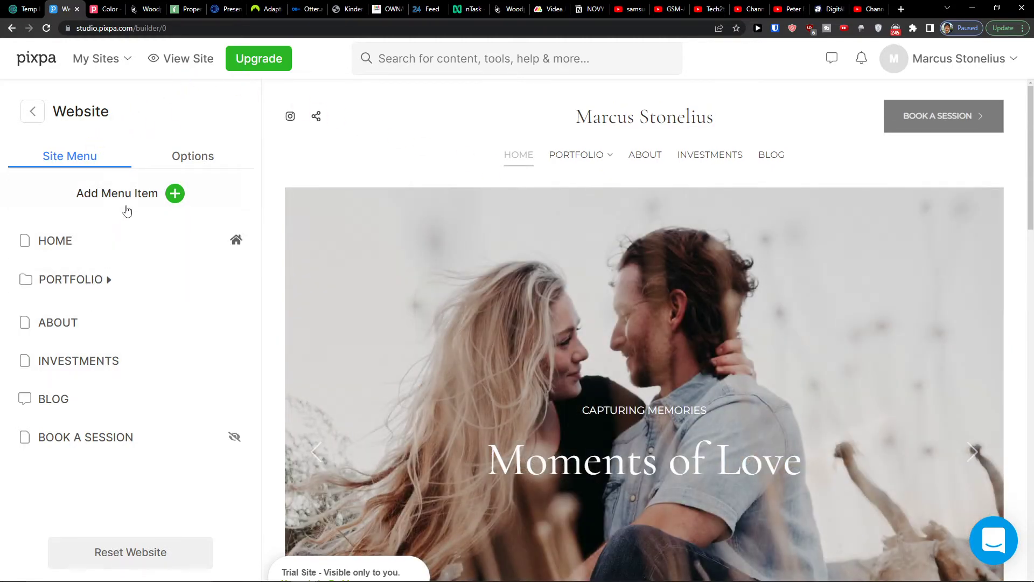
left_click(118, 251)
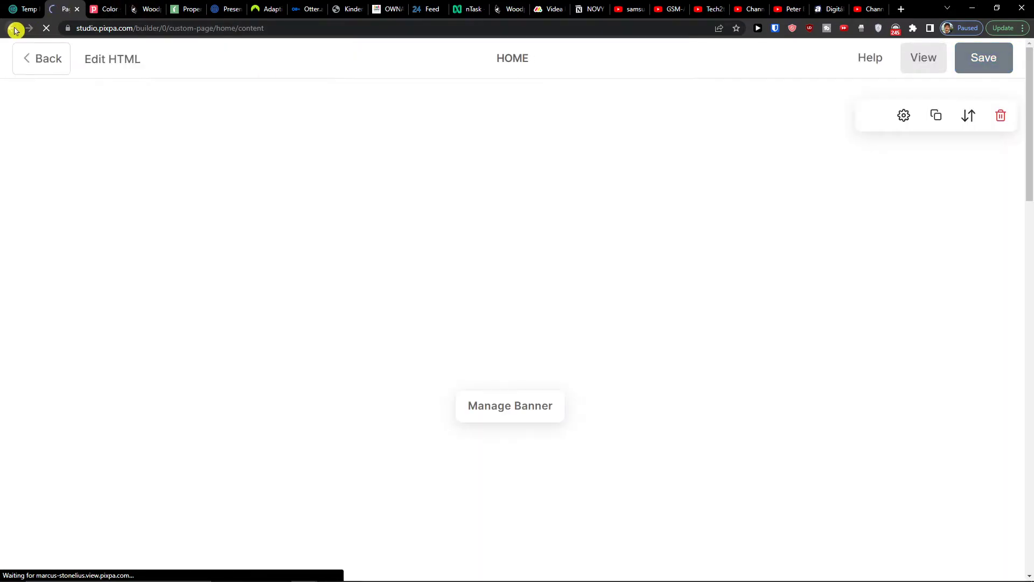
left_click(15, 30)
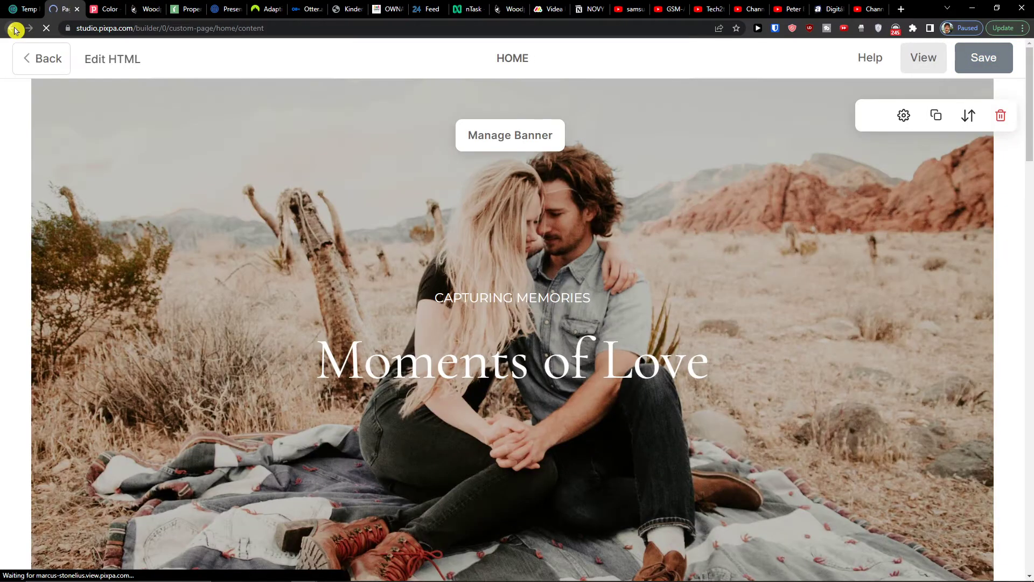
left_click(30, 63)
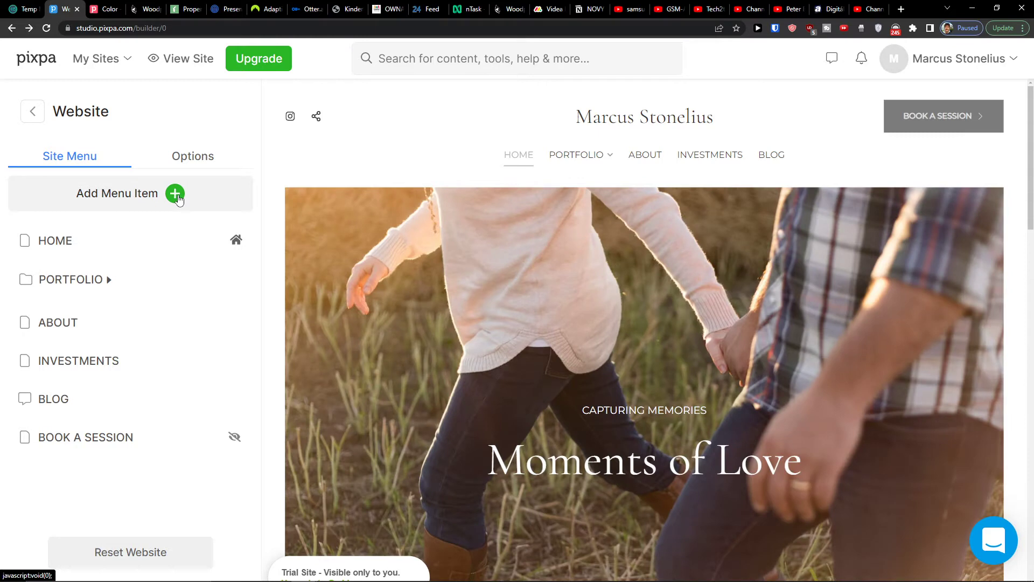
- Add a new Page menu item titled 'What we do'
left_click(176, 195)
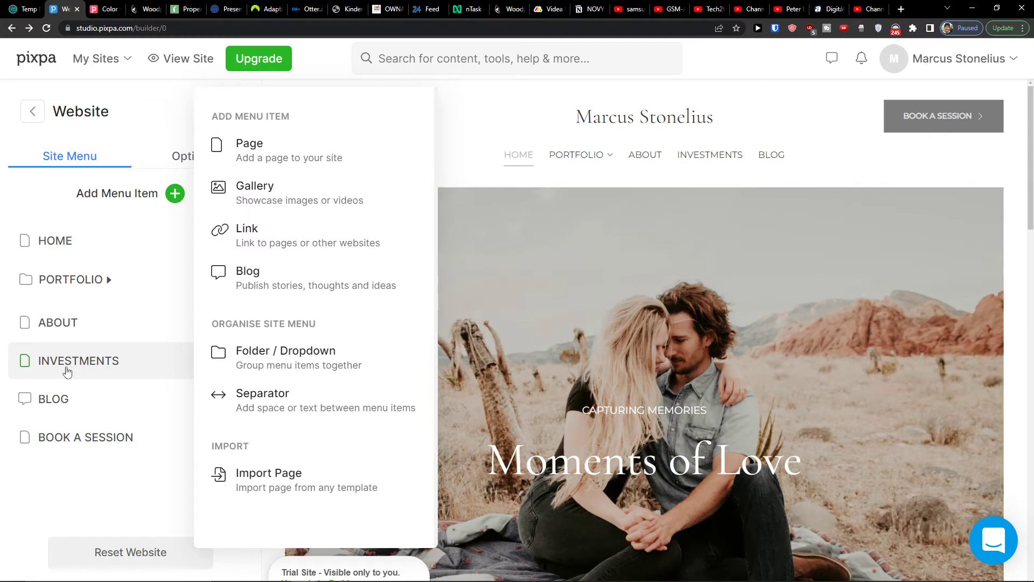
left_click(266, 148)
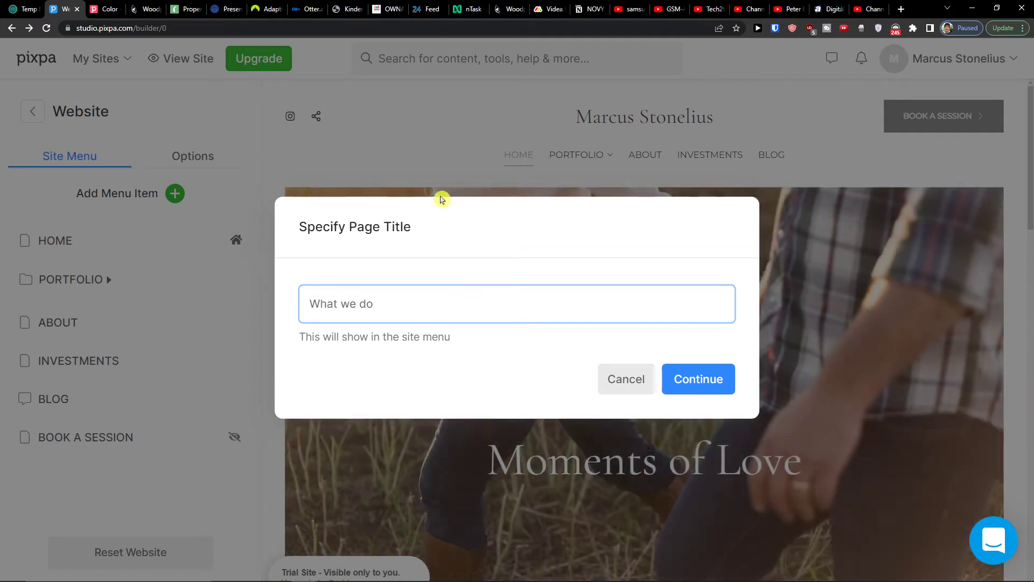
left_click(716, 383)
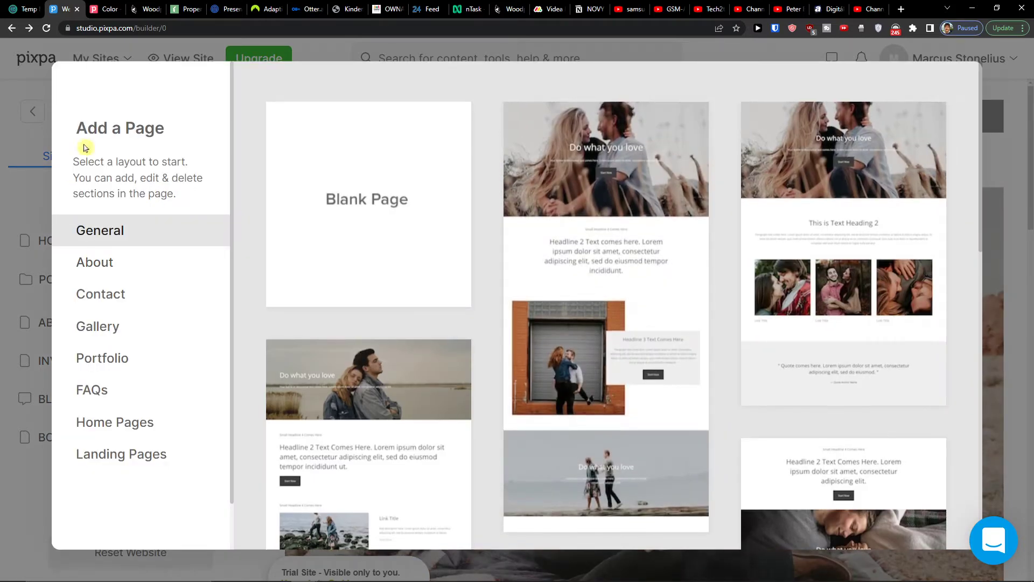
- Browse the About, Contact, Gallery and Portfolio page layouts
scroll(511, 300, "down", 2)
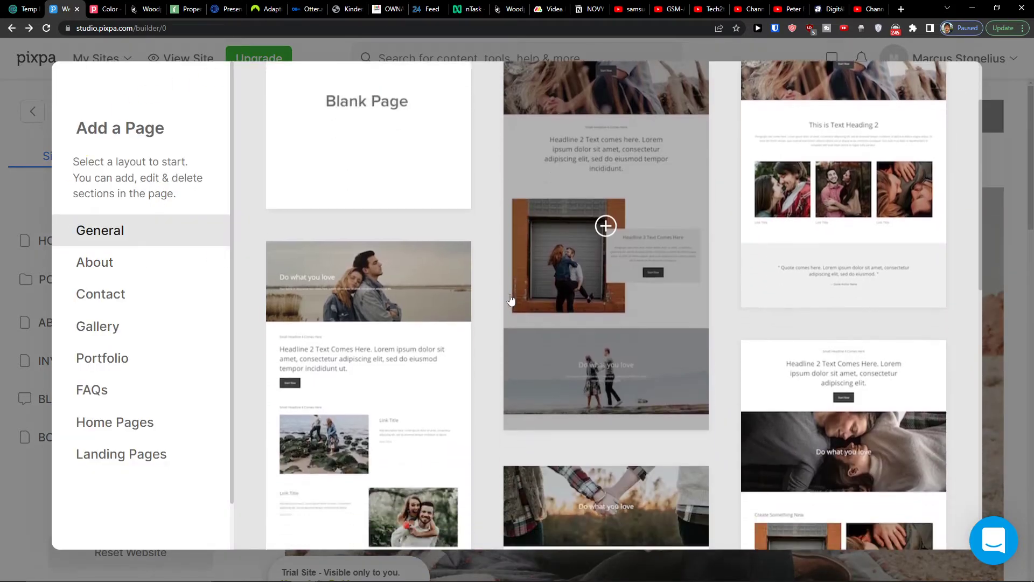
scroll(491, 299, "down", 5)
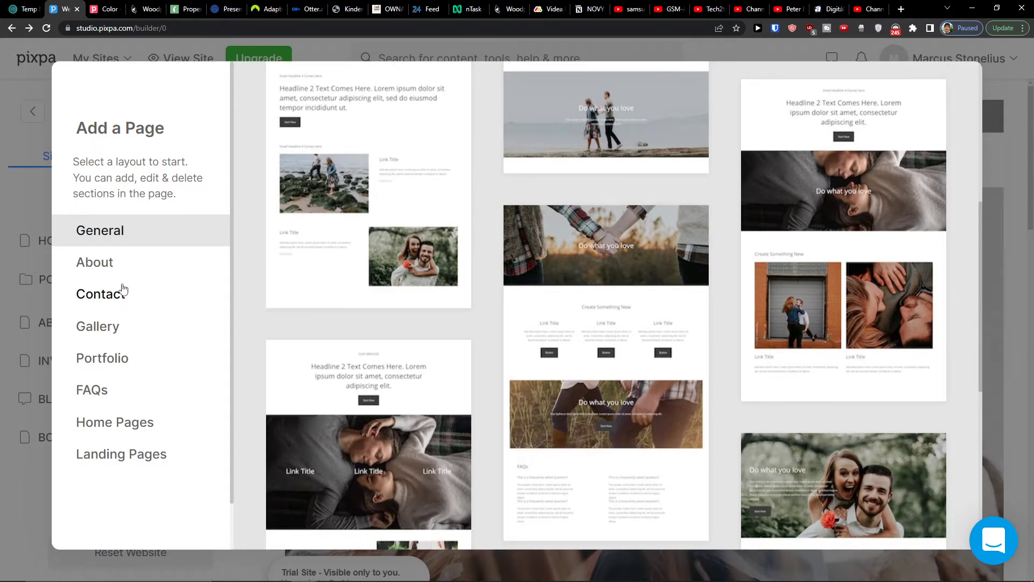
left_click(119, 274)
left_click(117, 305)
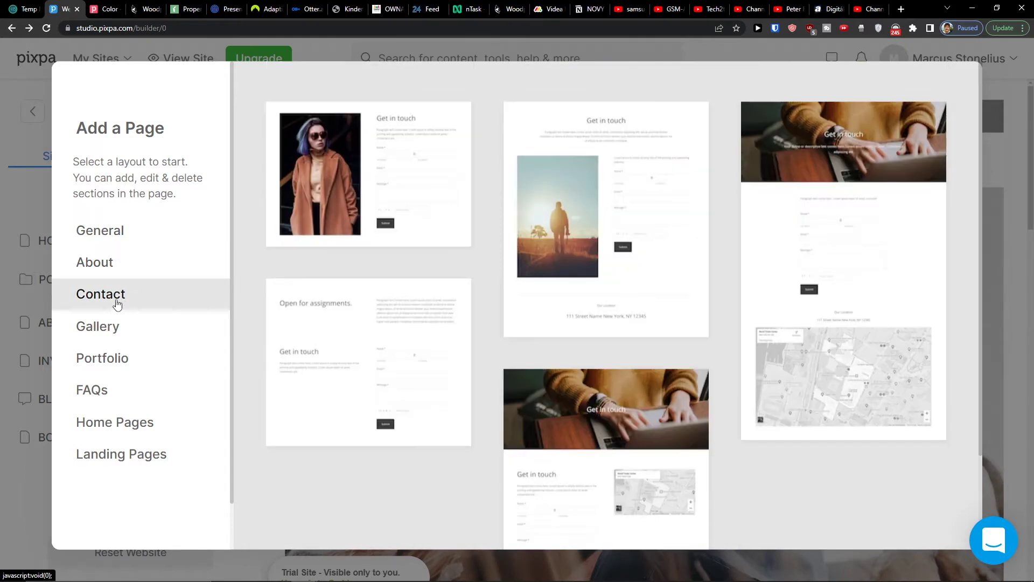
left_click(117, 326)
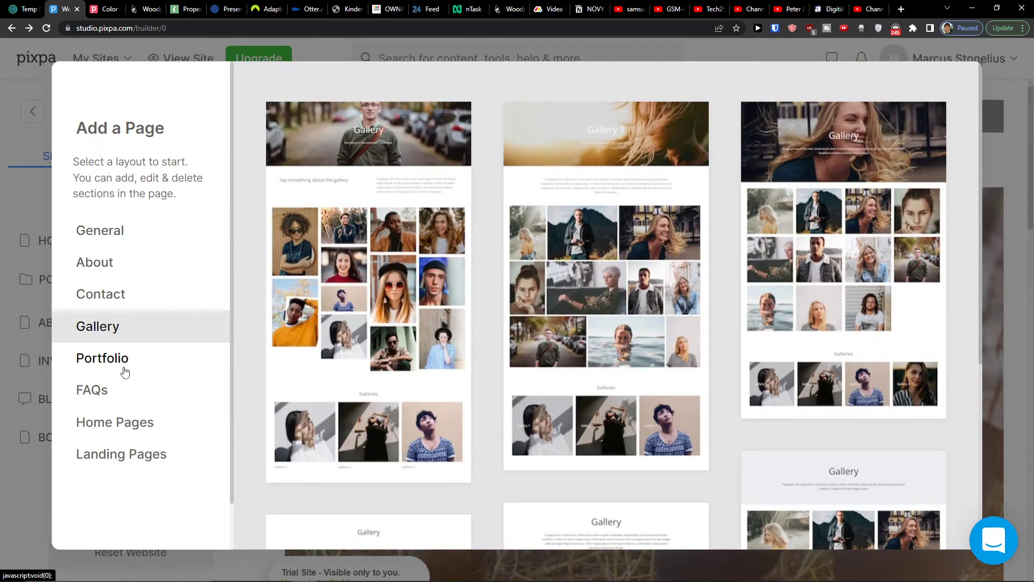
left_click(120, 367)
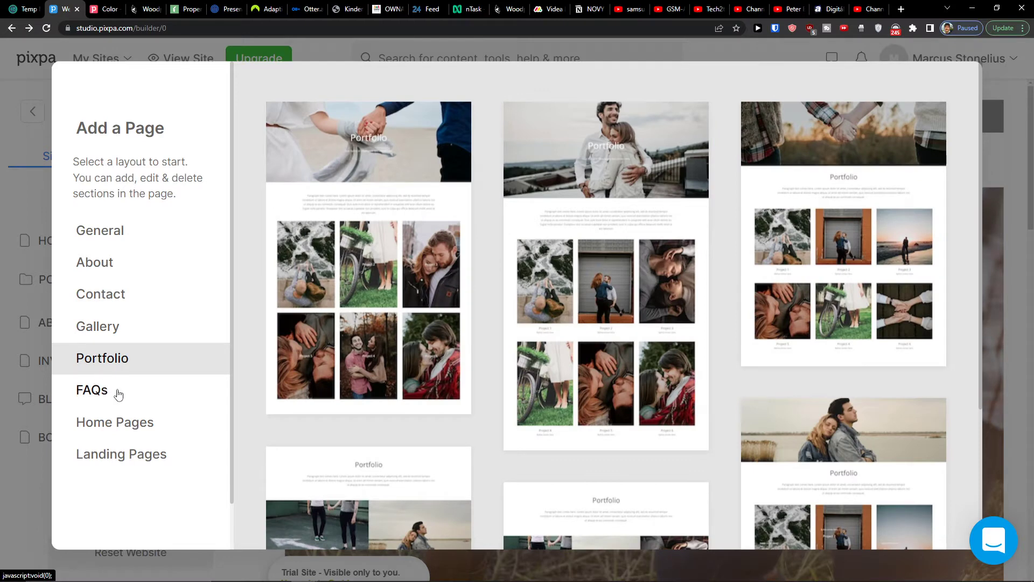
scroll(605, 208, "down", 4)
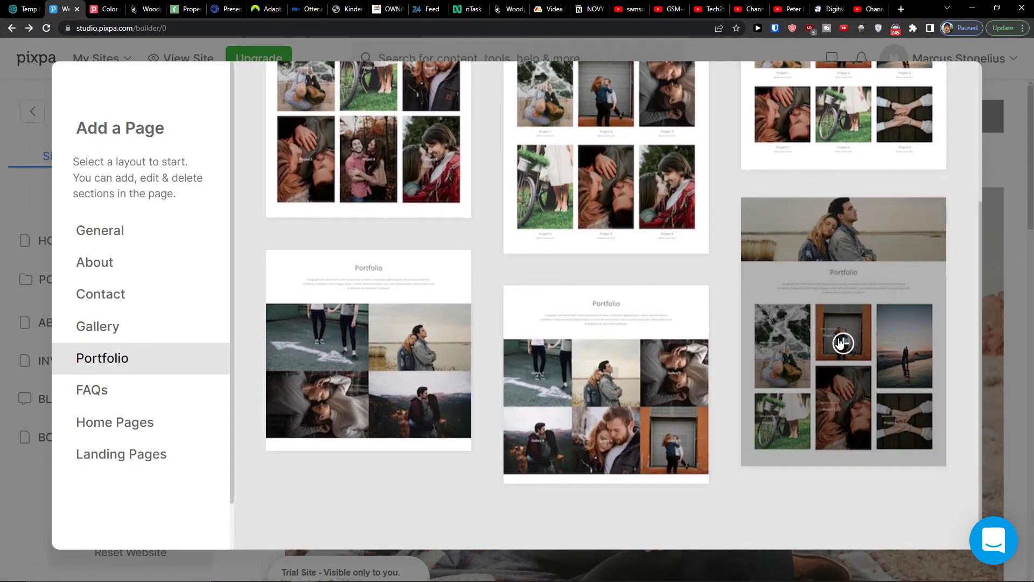
- Check the Landing and Home Pages layouts, then build from the lower-right Portfolio layout
left_click(156, 462)
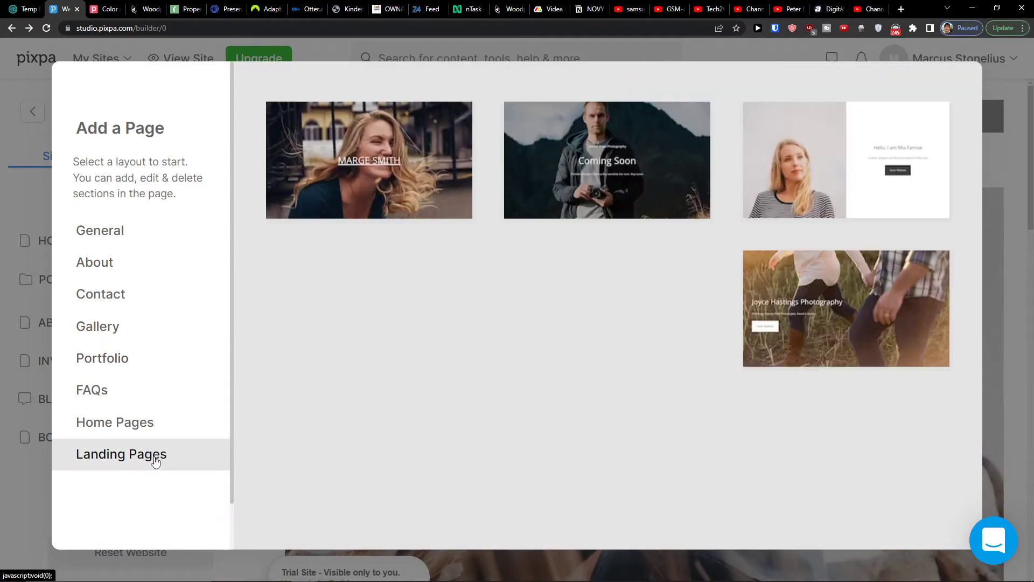
left_click(134, 422)
left_click(138, 360)
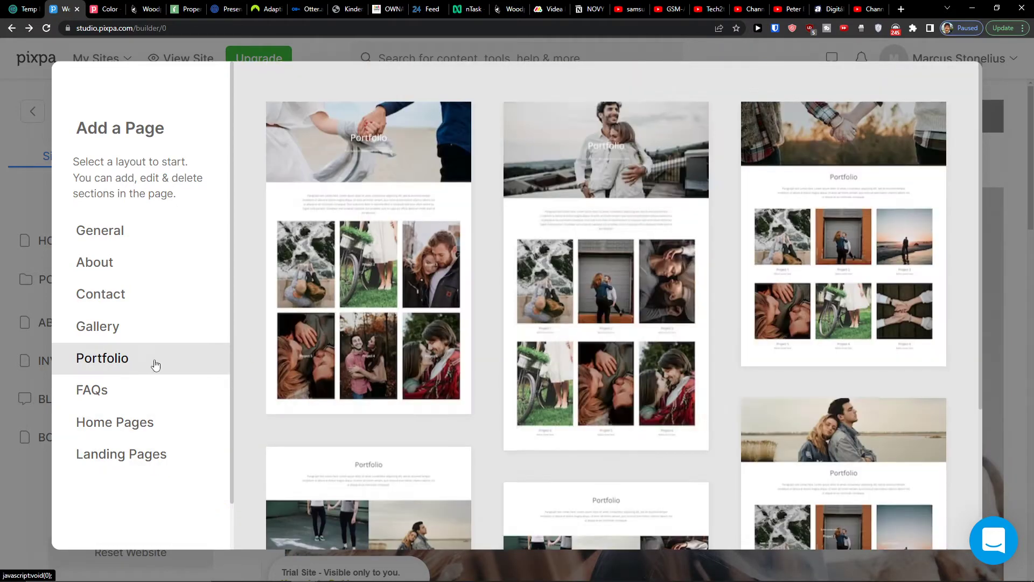
scroll(809, 388, "down", 4)
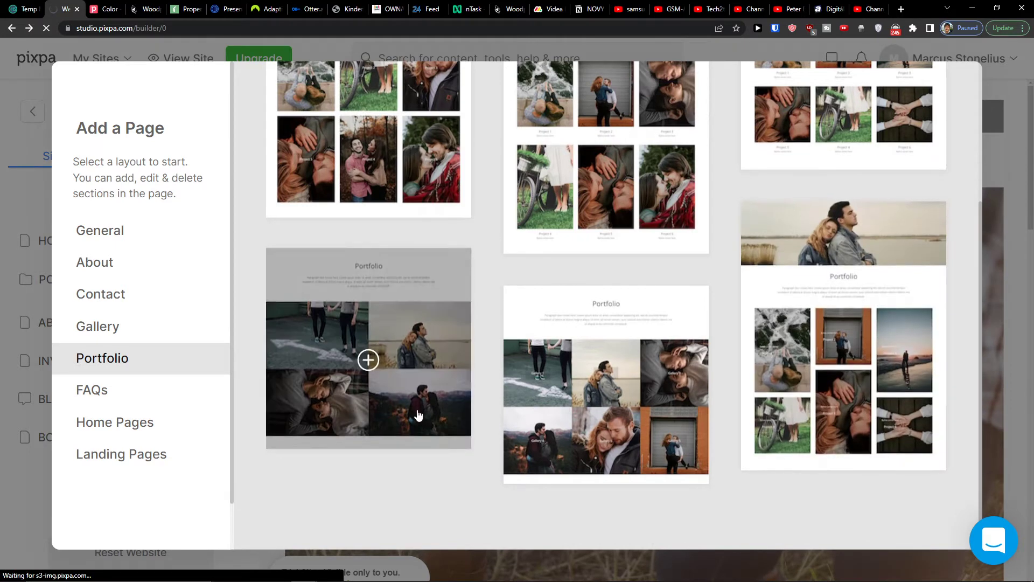
left_click(840, 344)
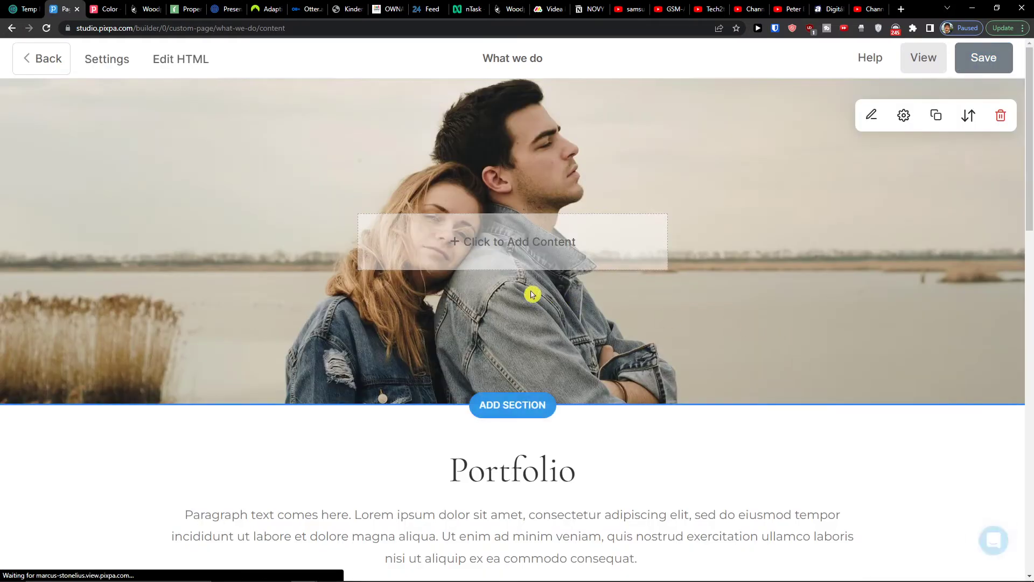
- Scroll through the What we do page to inspect its hero and Portfolio section
scroll(517, 293, "down", 4)
scroll(511, 290, "up", 4)
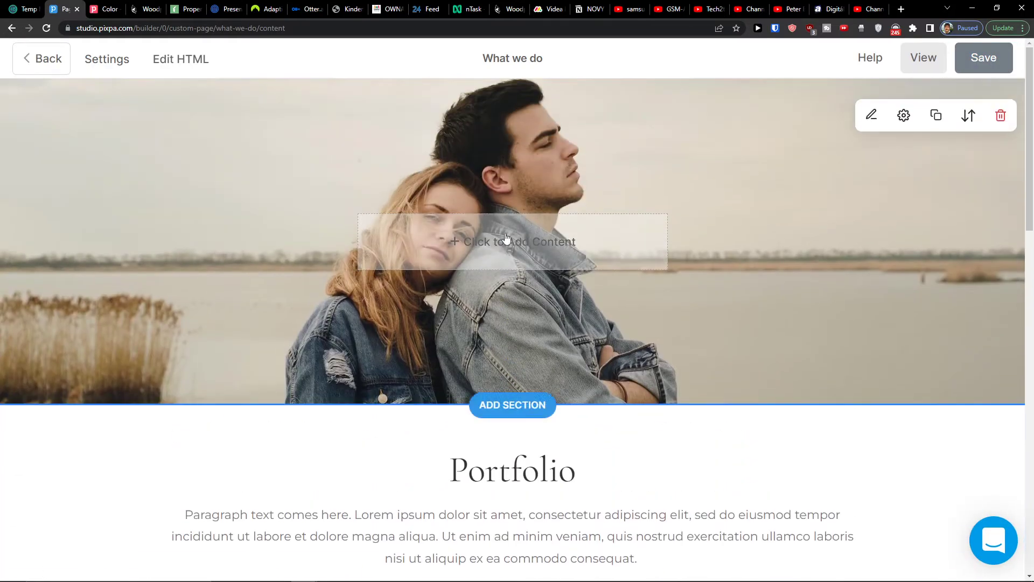
scroll(508, 323, "down", 2)
scroll(523, 270, "up", 2)
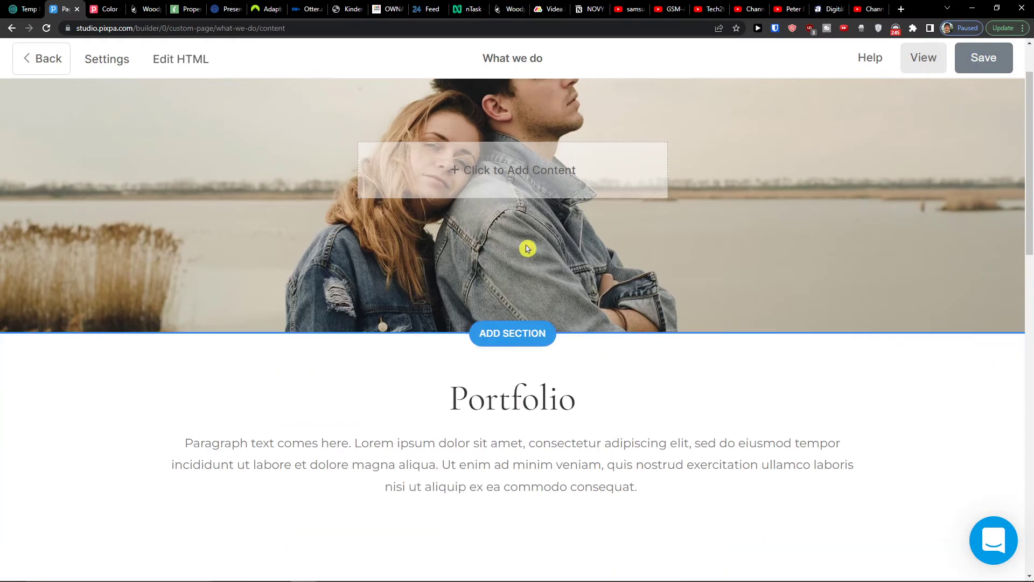
scroll(534, 282, "down", 1)
scroll(528, 293, "up", 1)
scroll(526, 280, "up", 1)
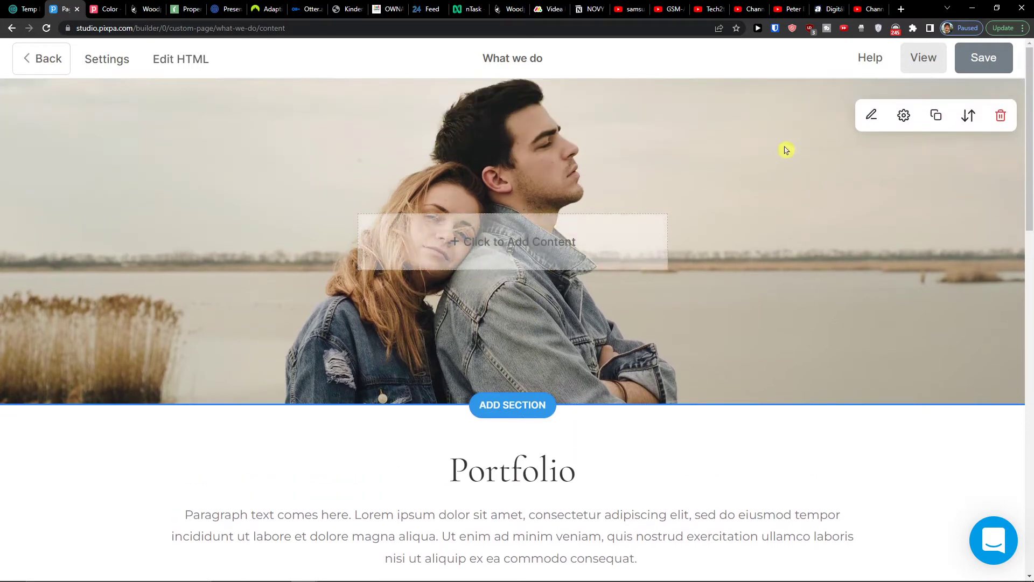
left_click(871, 115)
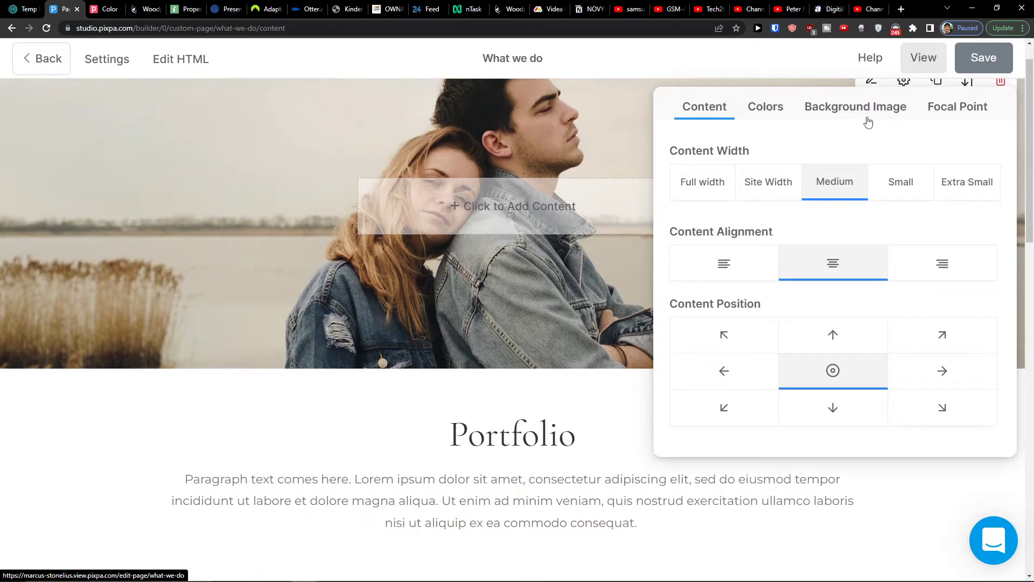
left_click(707, 179)
left_click(844, 177)
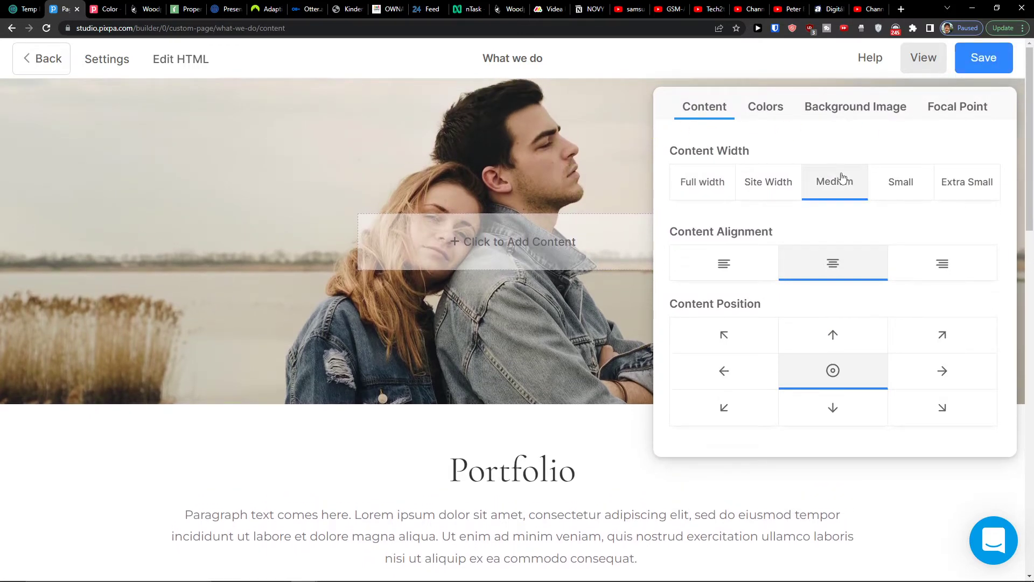
left_click(761, 264)
left_click(834, 255)
left_click(757, 331)
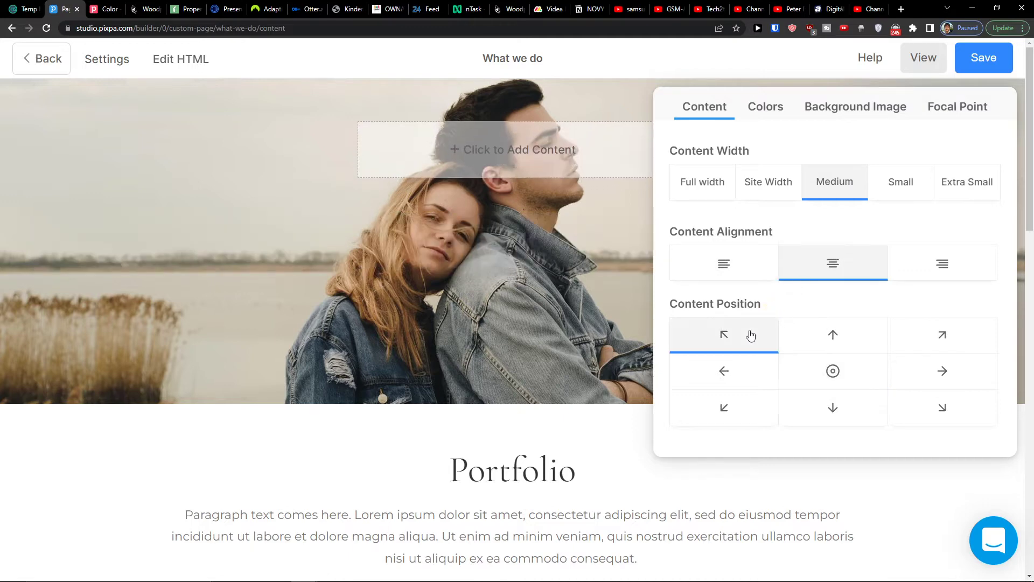
left_click(843, 367)
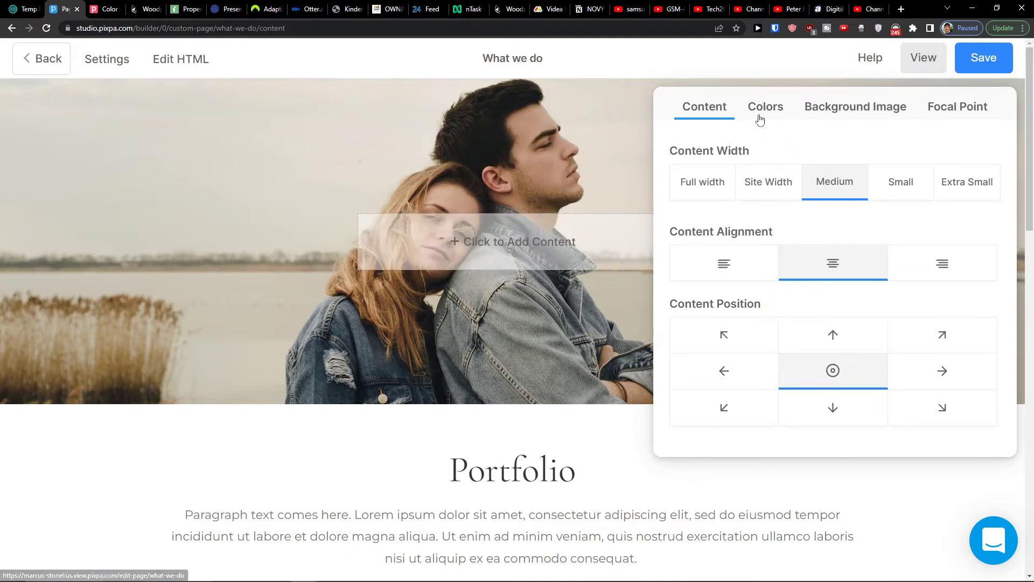
left_click(760, 113)
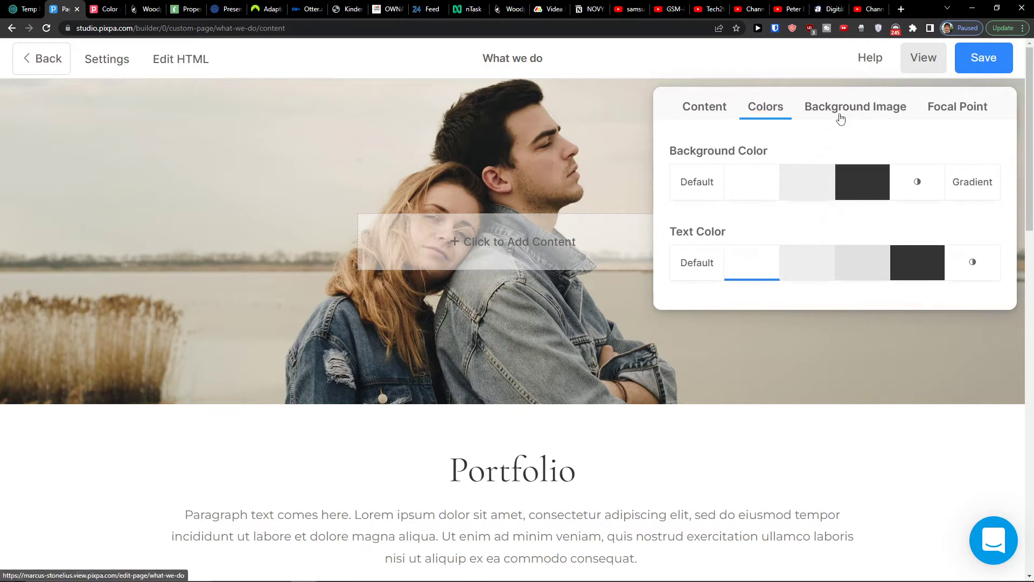
left_click(840, 115)
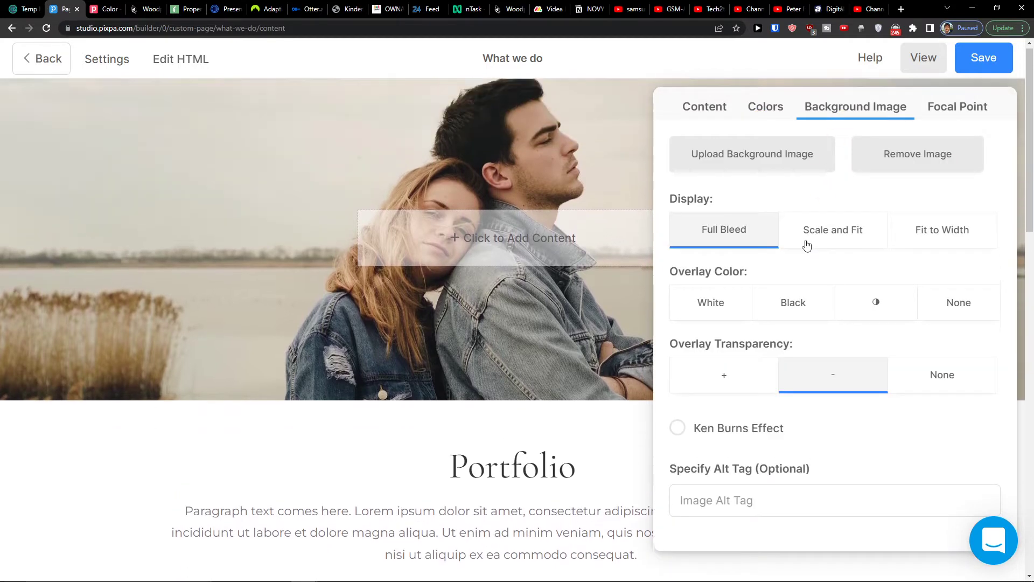
left_click(931, 113)
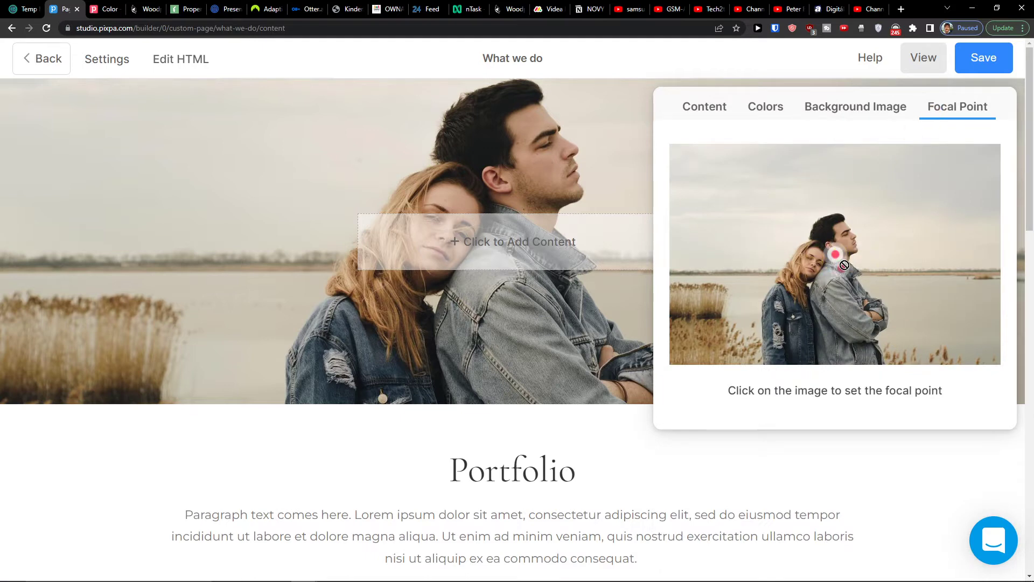
left_click(813, 473)
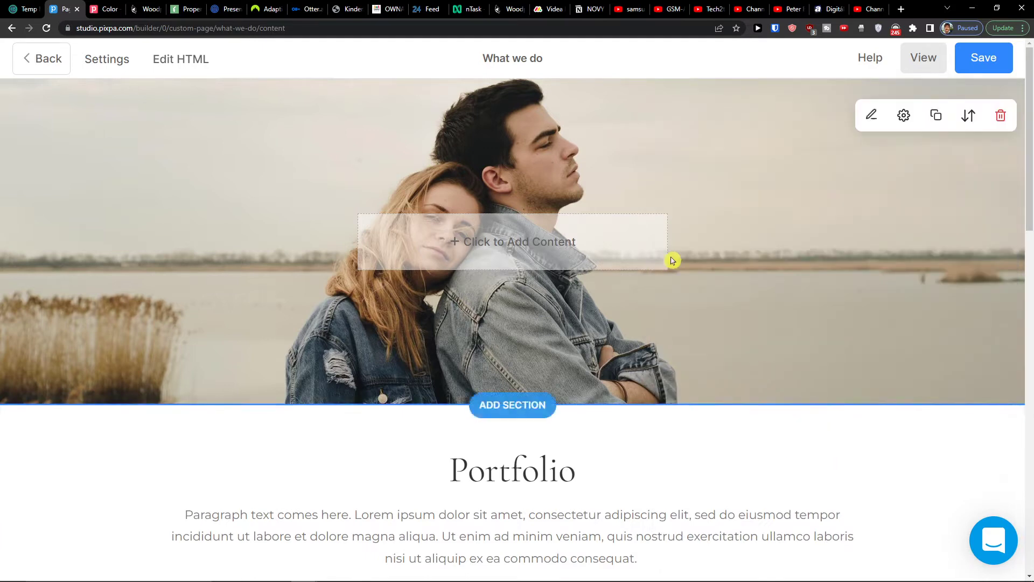
left_click(513, 405)
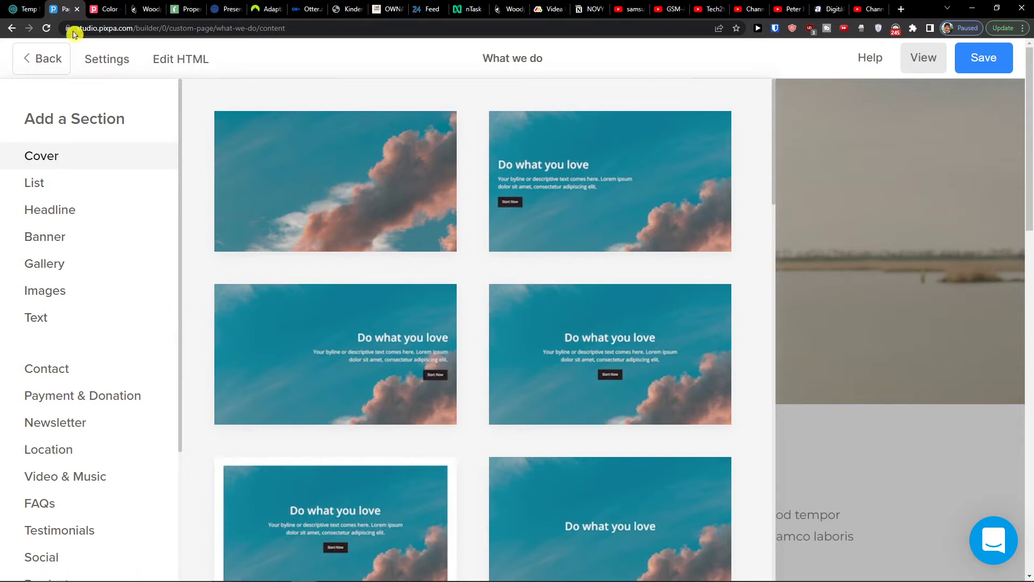
- Browse List and Headline designs and add the image-left 'Create Something New' headline section
left_click(68, 182)
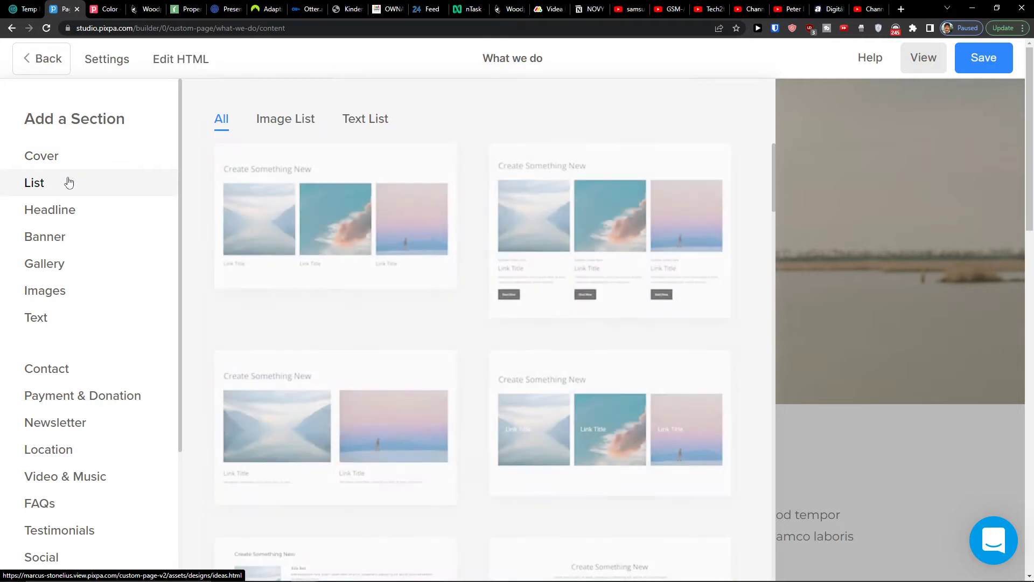
left_click(61, 215)
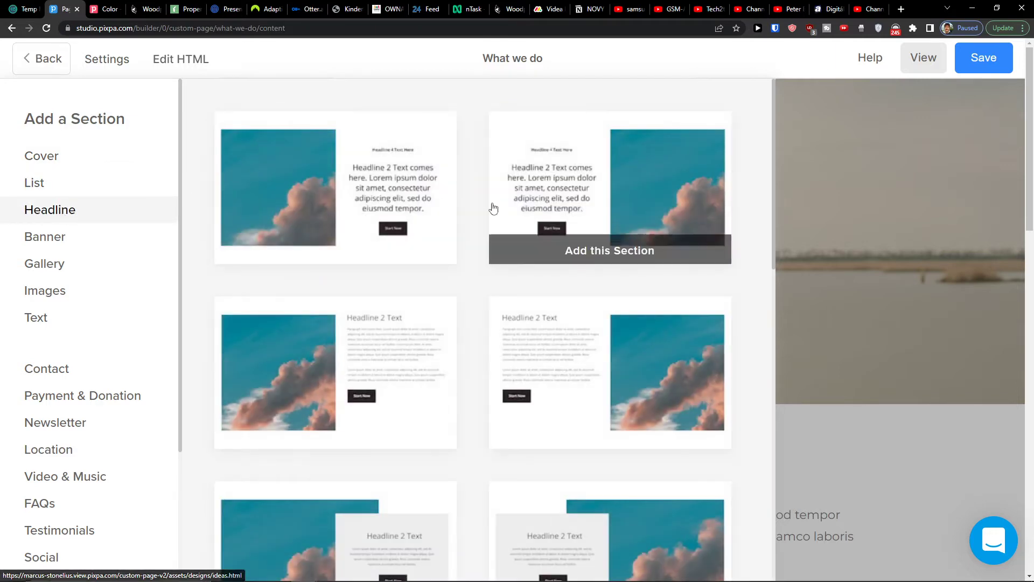
scroll(412, 242, "down", 3)
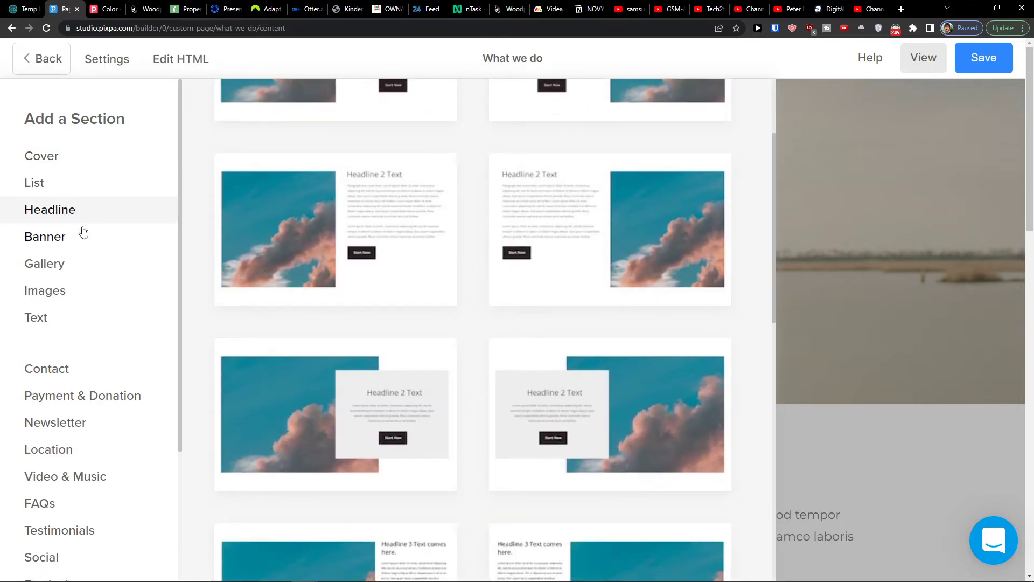
left_click(353, 291)
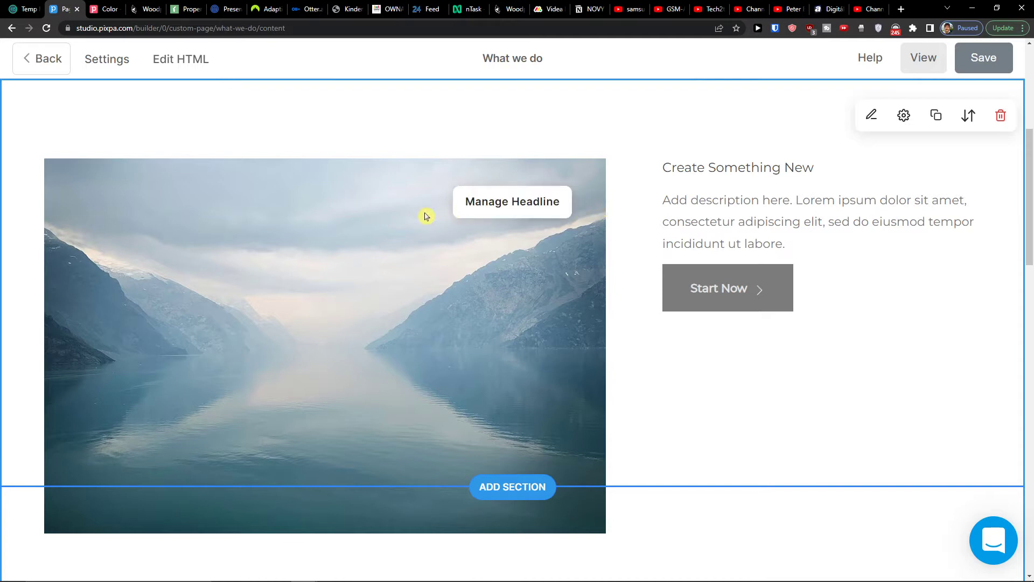
- Review the new section's layout and headline content settings, then save the page
scroll(683, 131, "down", 1)
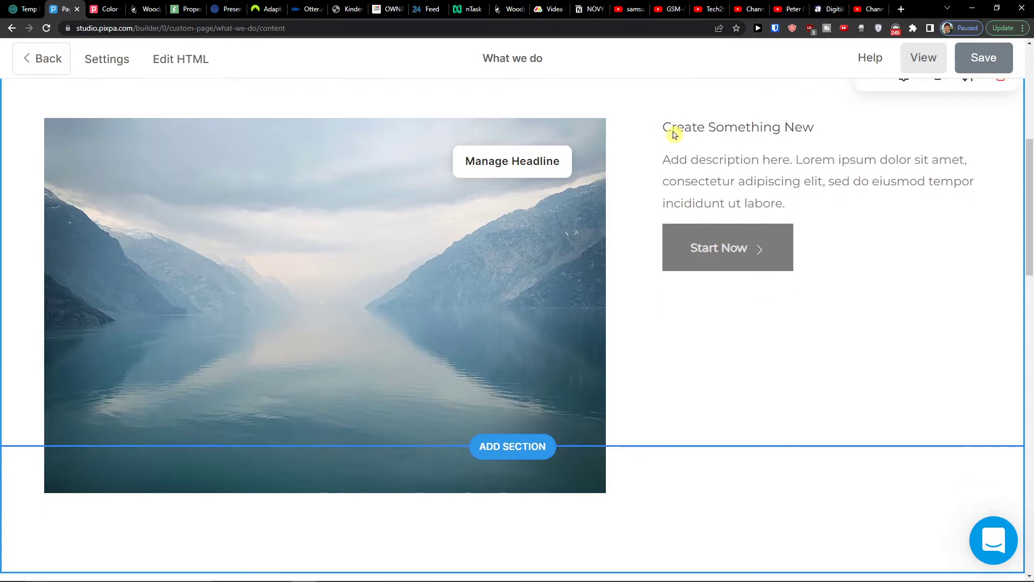
scroll(769, 206, "up", 1)
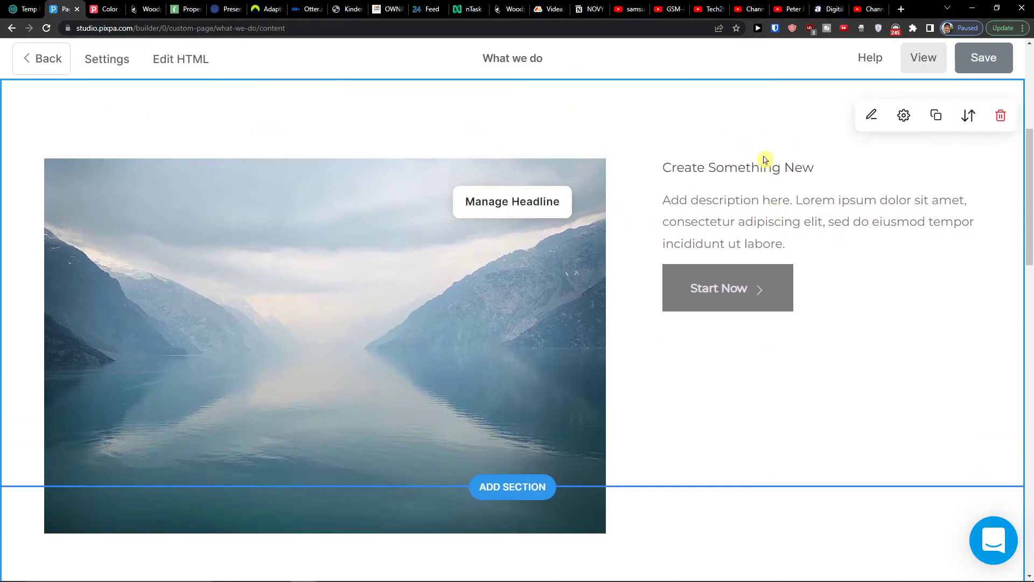
left_click(704, 224)
left_click(870, 115)
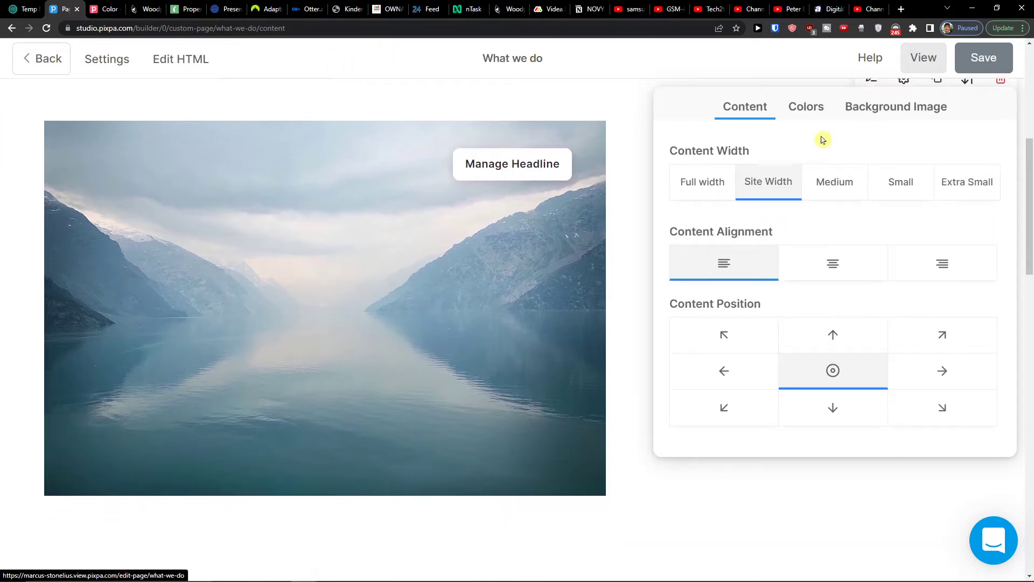
left_click(533, 195)
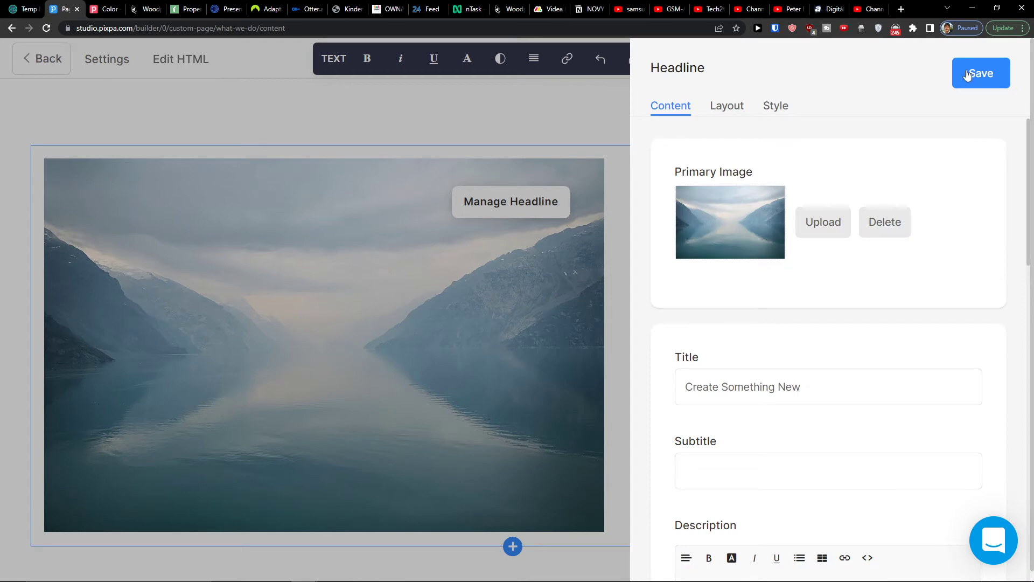
left_click(968, 74)
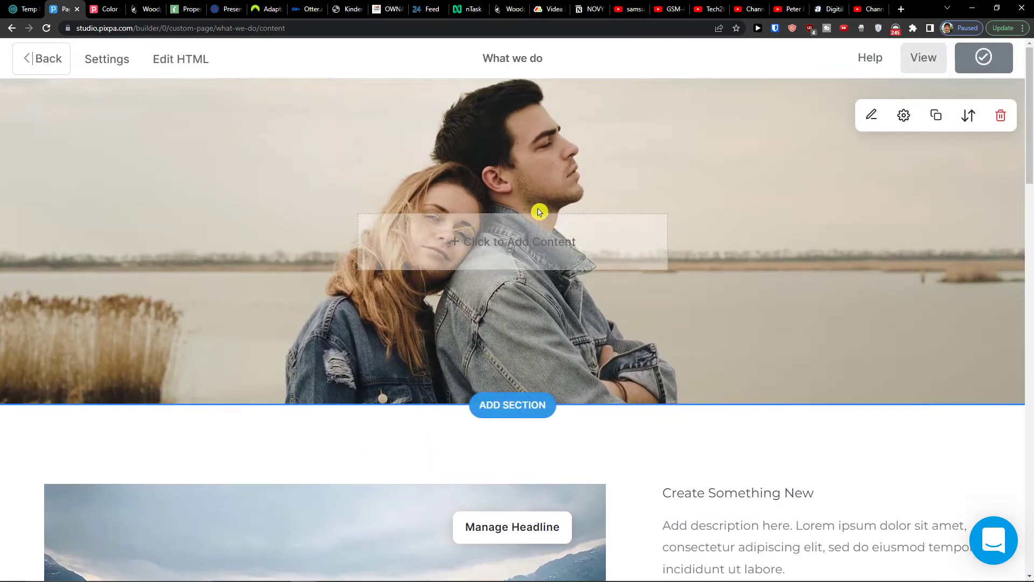
scroll(539, 212, "down", 5)
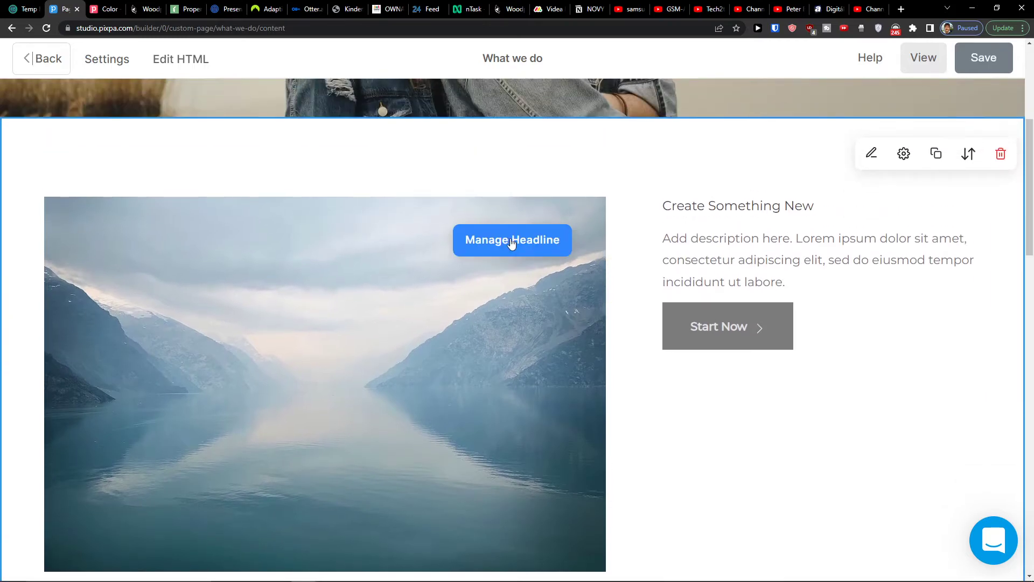
left_click(513, 242)
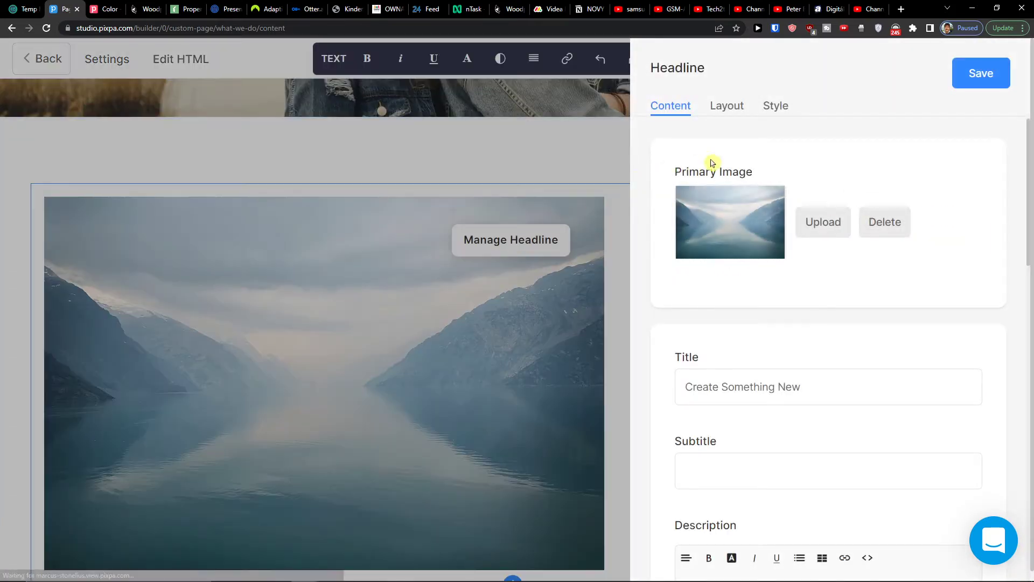
left_click(778, 205)
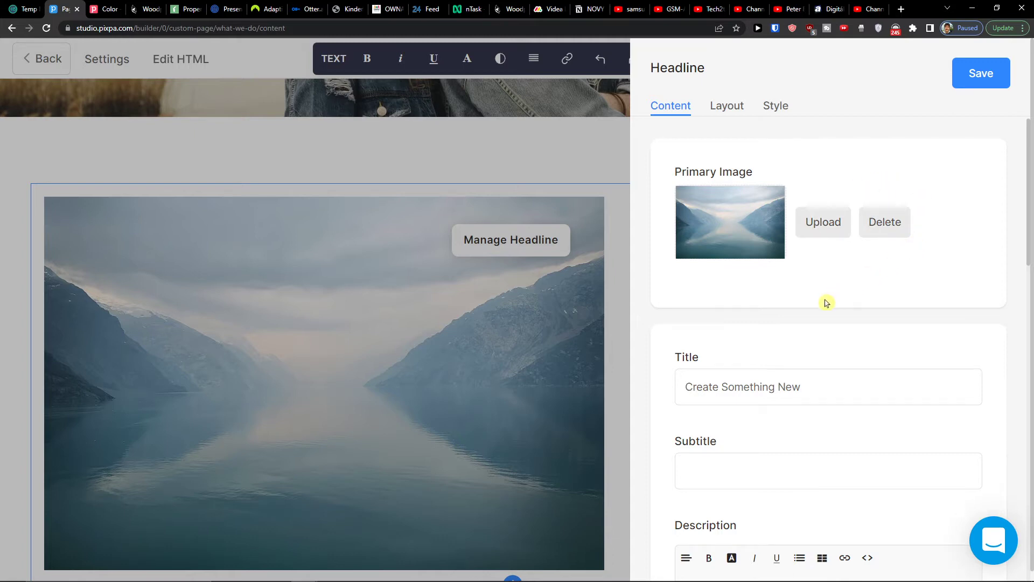
scroll(803, 312, "down", 2)
scroll(811, 307, "down", 3)
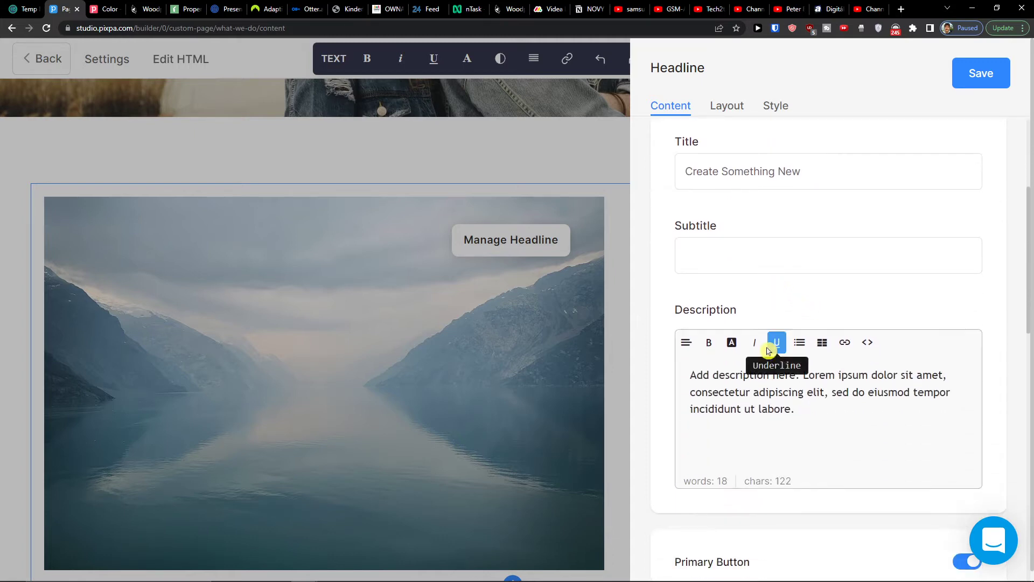
scroll(765, 350, "down", 4)
scroll(758, 373, "down", 1)
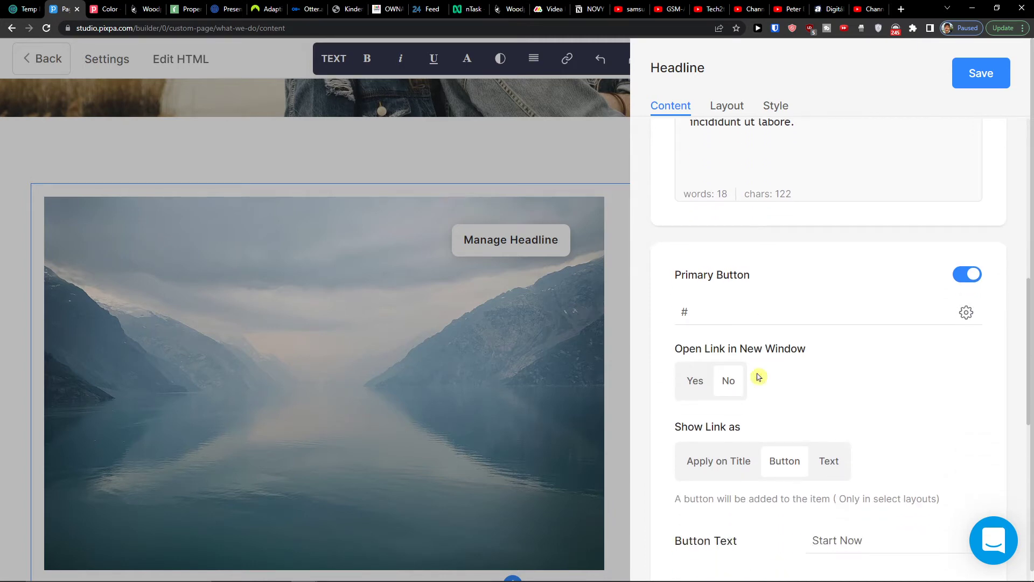
scroll(758, 377, "down", 1)
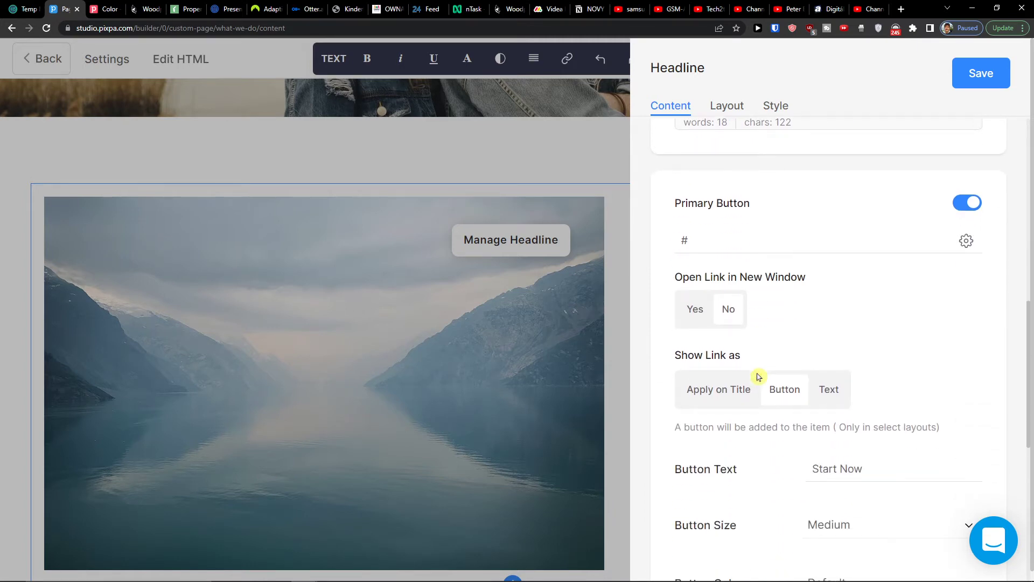
scroll(758, 376, "up", 3)
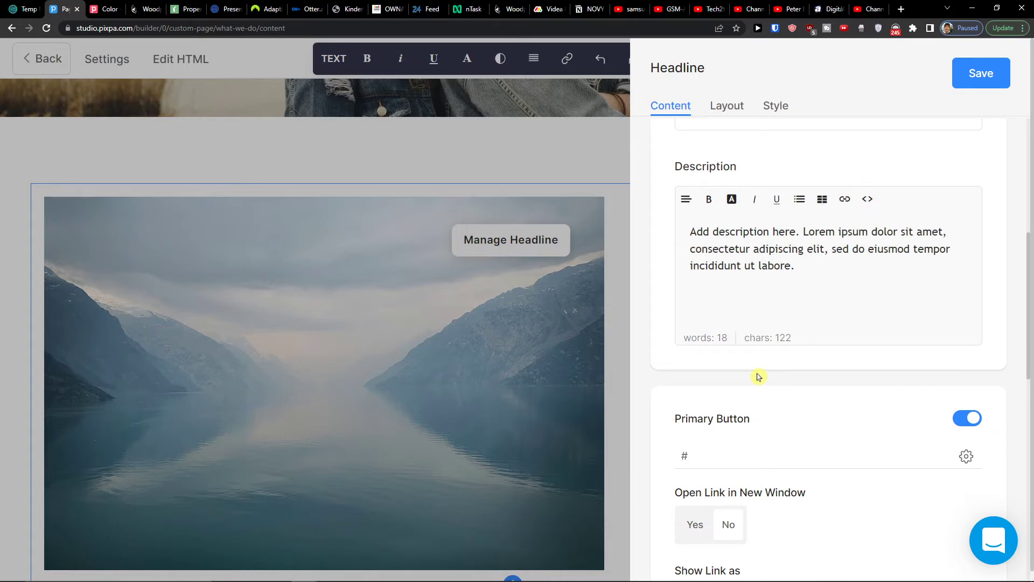
scroll(758, 377, "down", 2)
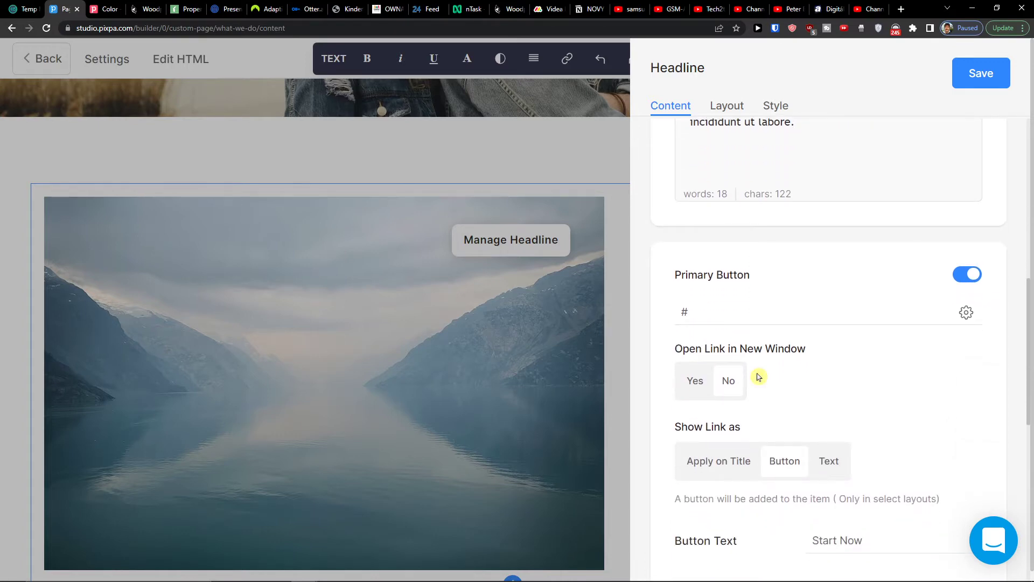
scroll(758, 377, "down", 4)
scroll(816, 330, "down", 1)
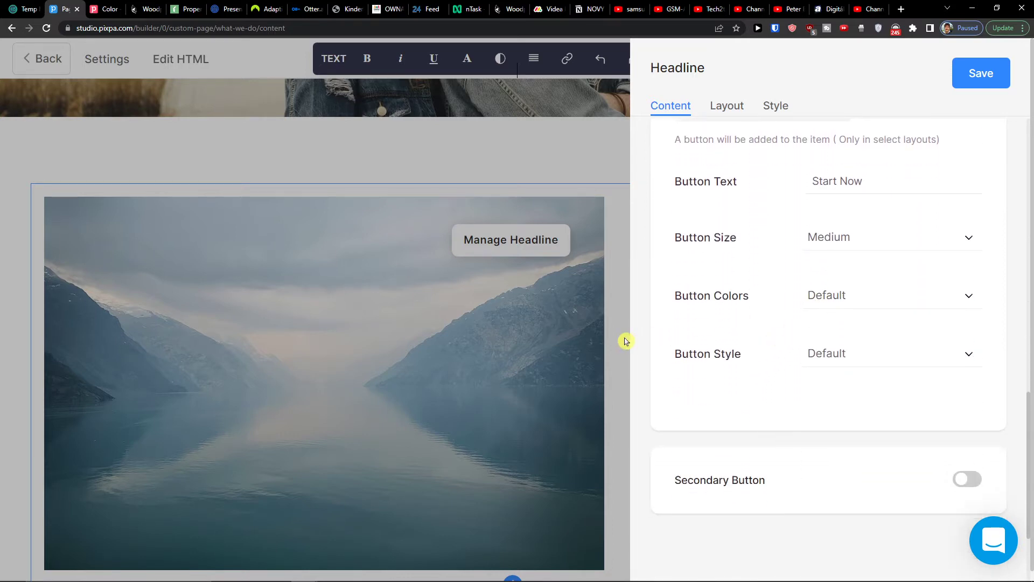
left_click(626, 341)
scroll(589, 308, "down", 3)
scroll(501, 475, "up", 1)
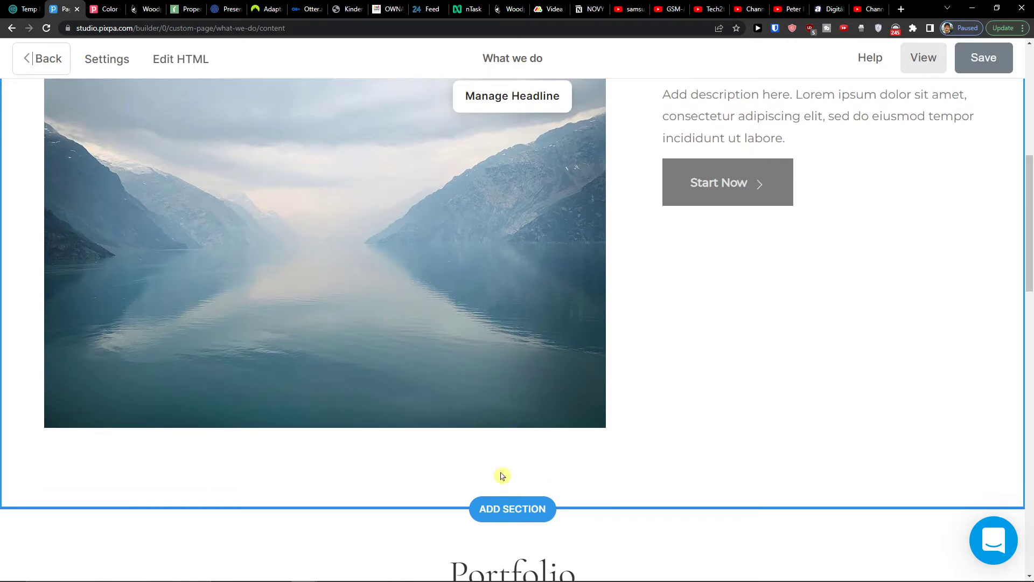
- Browse the Banner, Gallery, Images and Text section designs in the section picker
left_click(496, 507)
left_click(115, 250)
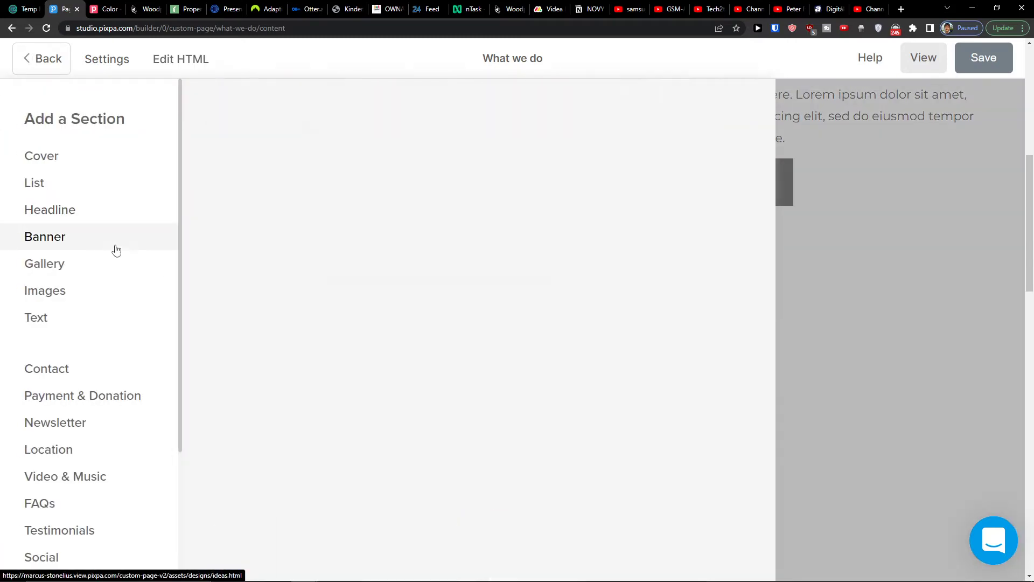
scroll(478, 310, "down", 5)
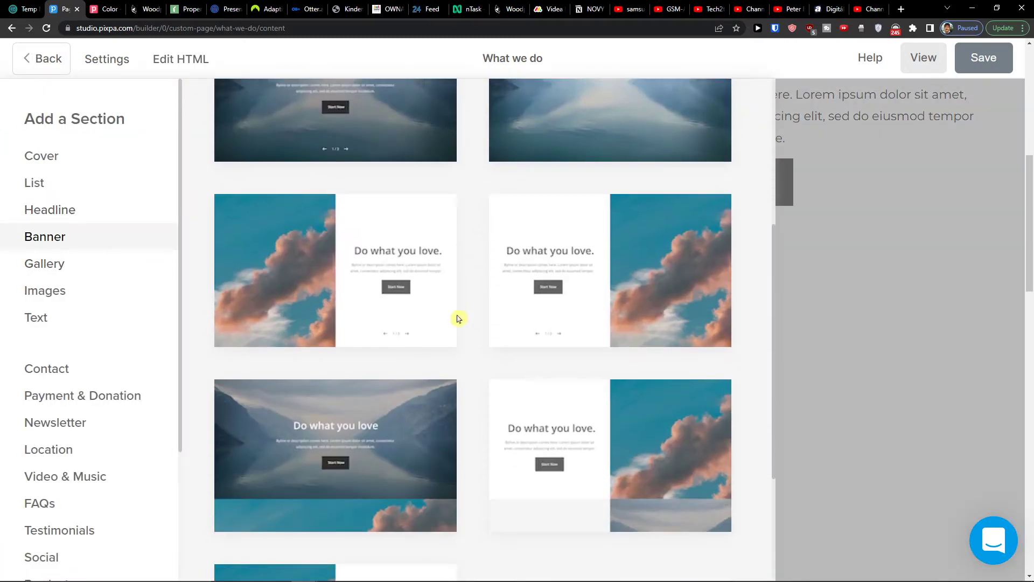
left_click(30, 265)
scroll(431, 344, "down", 1)
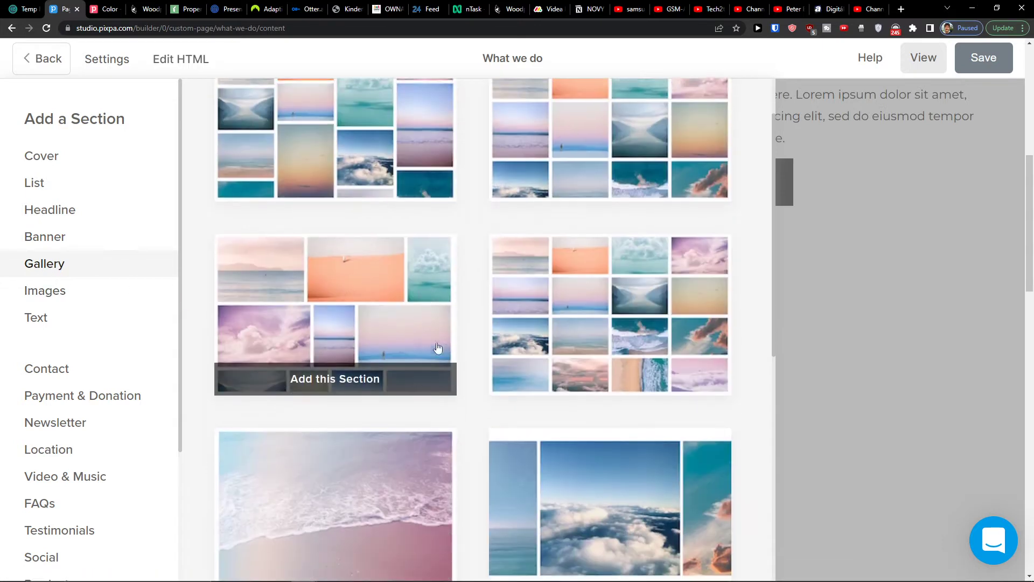
scroll(431, 345, "down", 1)
left_click(28, 291)
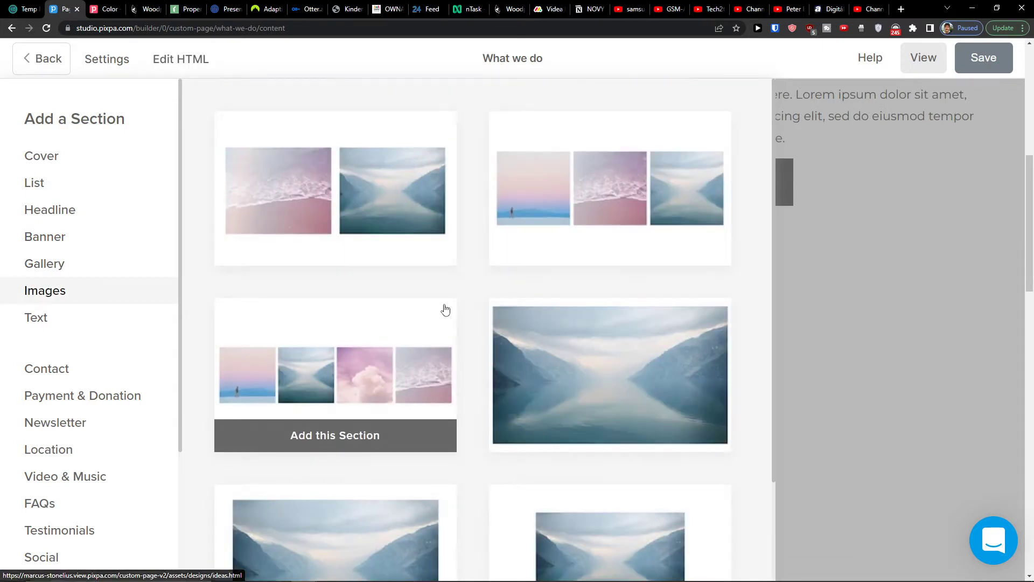
scroll(445, 310, "down", 1)
left_click(90, 328)
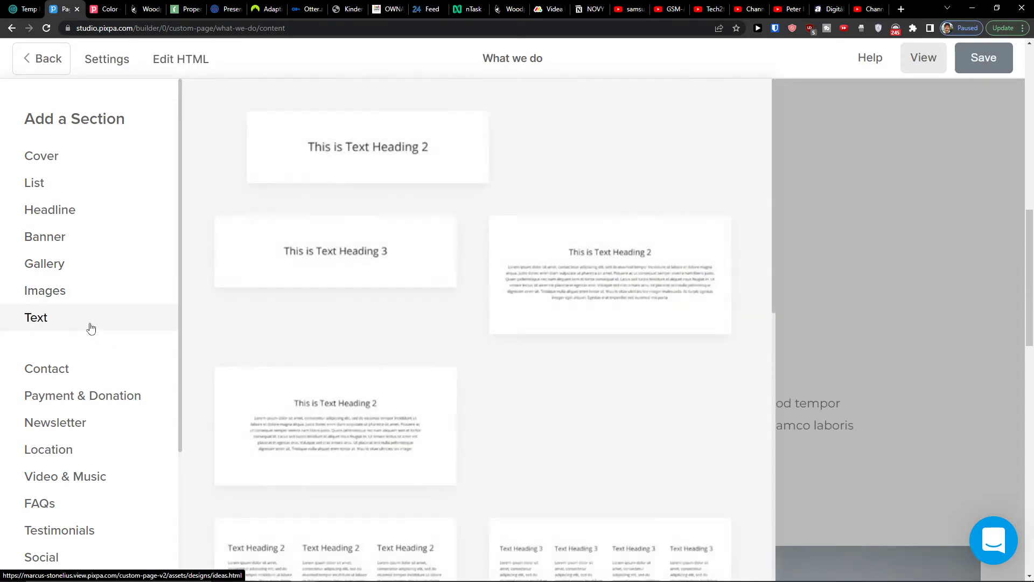
scroll(487, 312, "down", 5)
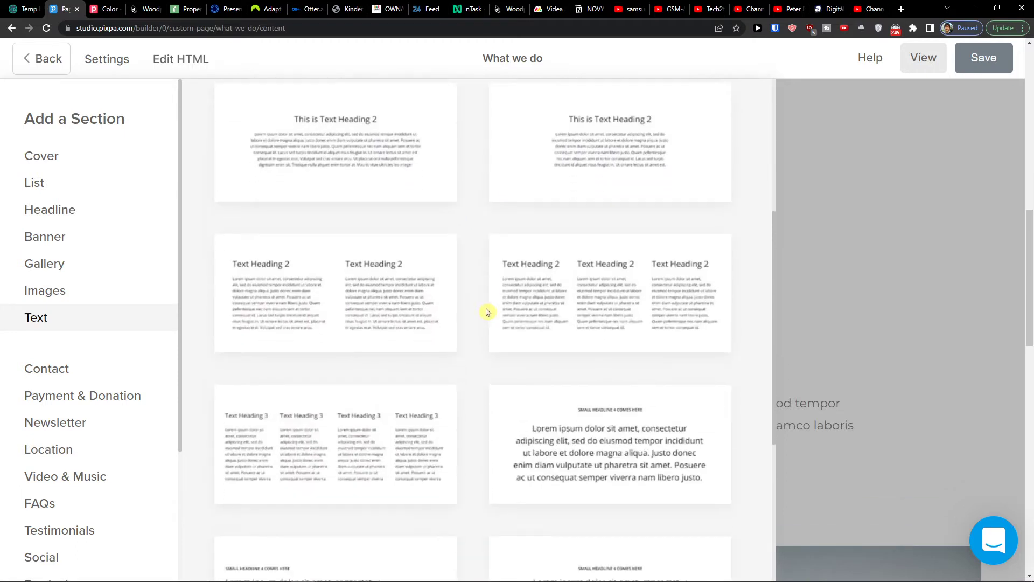
scroll(487, 312, "down", 5)
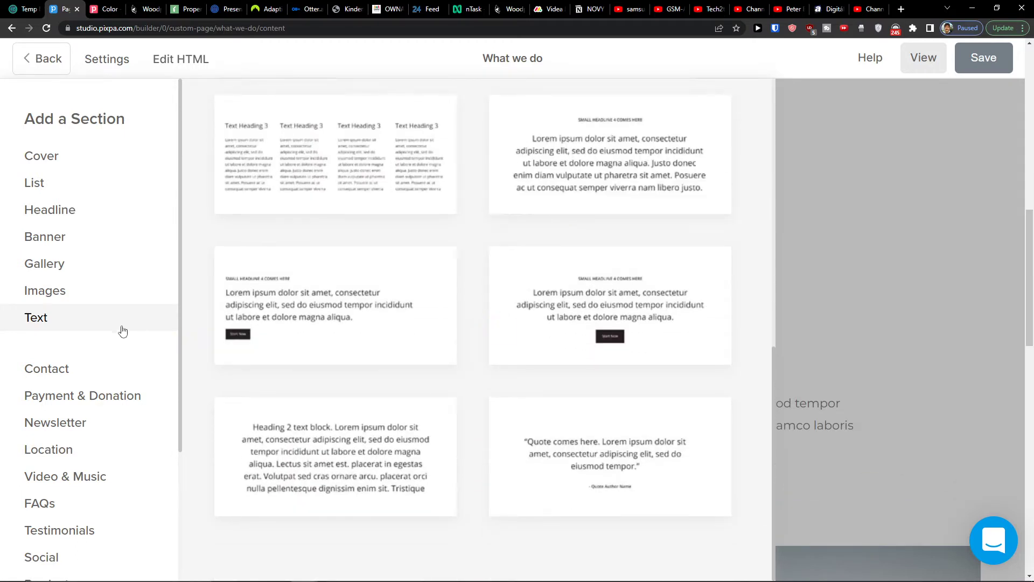
- Add the second Get in touch contact design, with the sky photo on the right
left_click(83, 370)
mouse_move(563, 200)
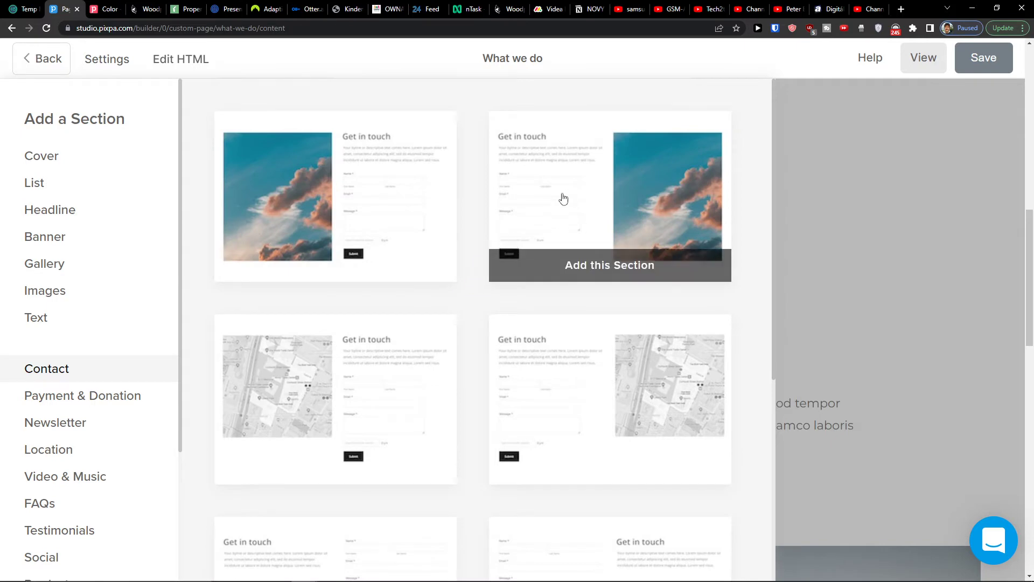
left_click(608, 209)
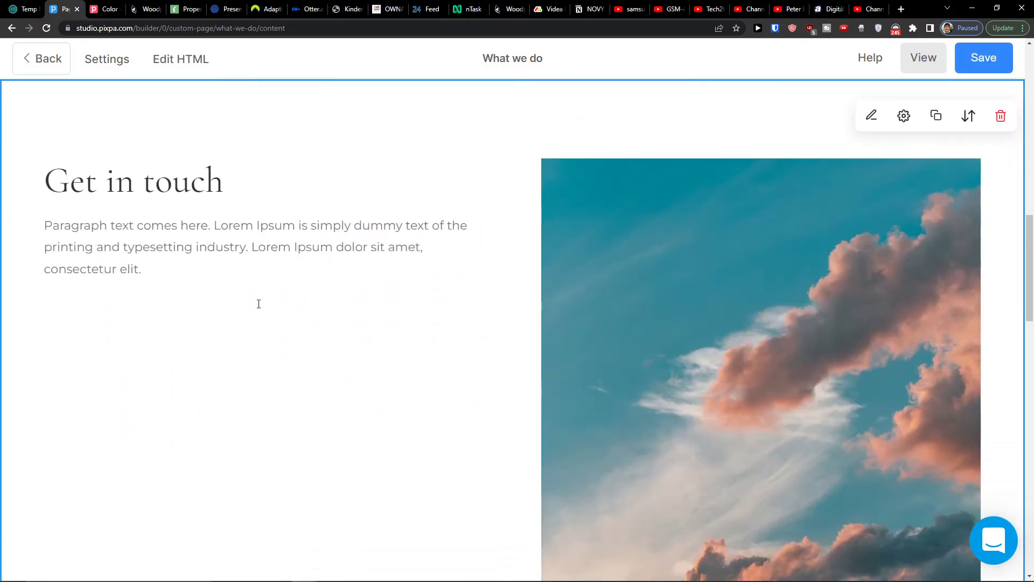
- Open Manage Form for the new Get in touch contact form
scroll(272, 286, "down", 3)
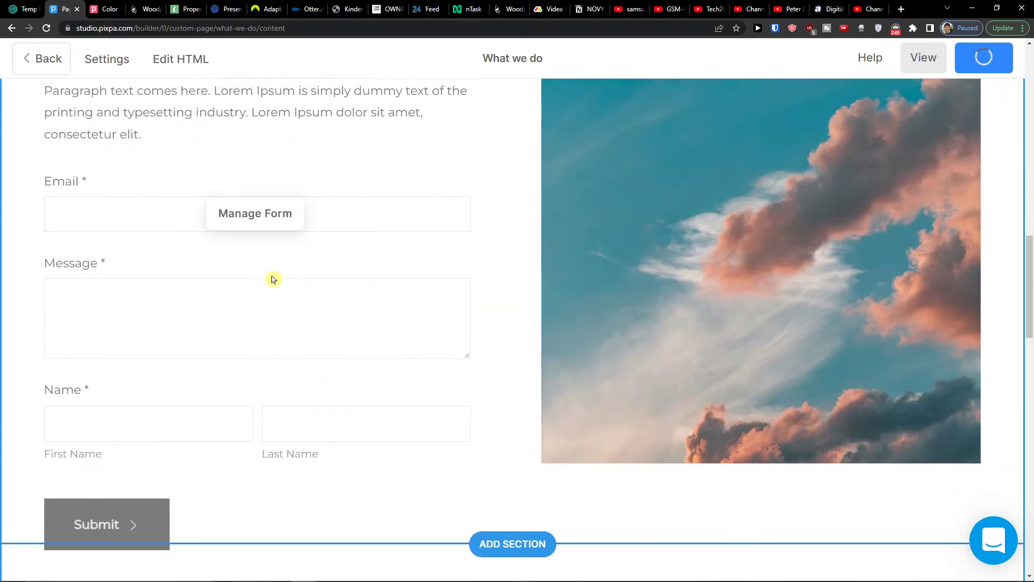
scroll(272, 261, "up", 1)
scroll(259, 279, "up", 1)
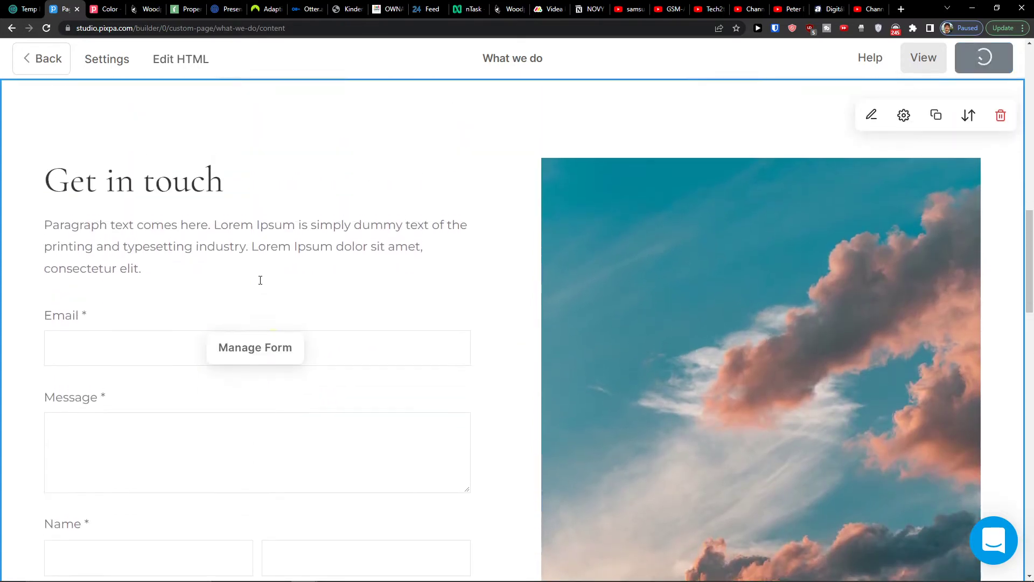
left_click(258, 350)
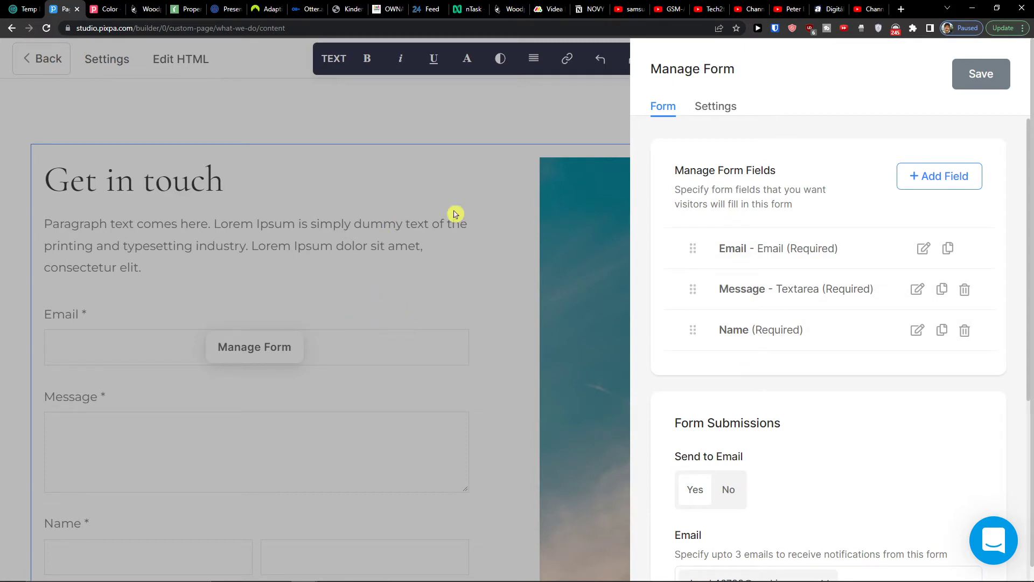
- Open the Add Field chooser and close it without adding a field
left_click(920, 185)
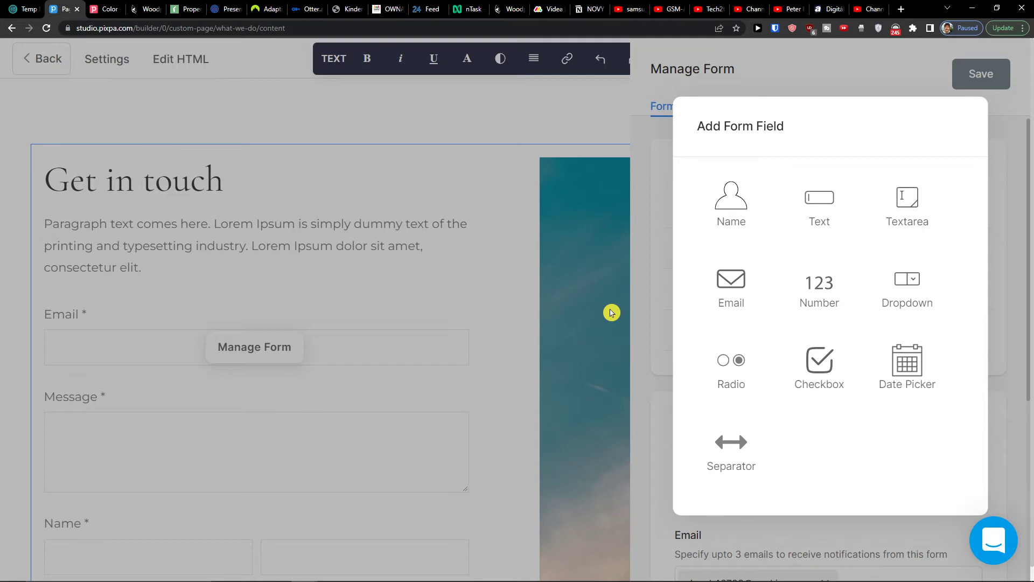
left_click(645, 316)
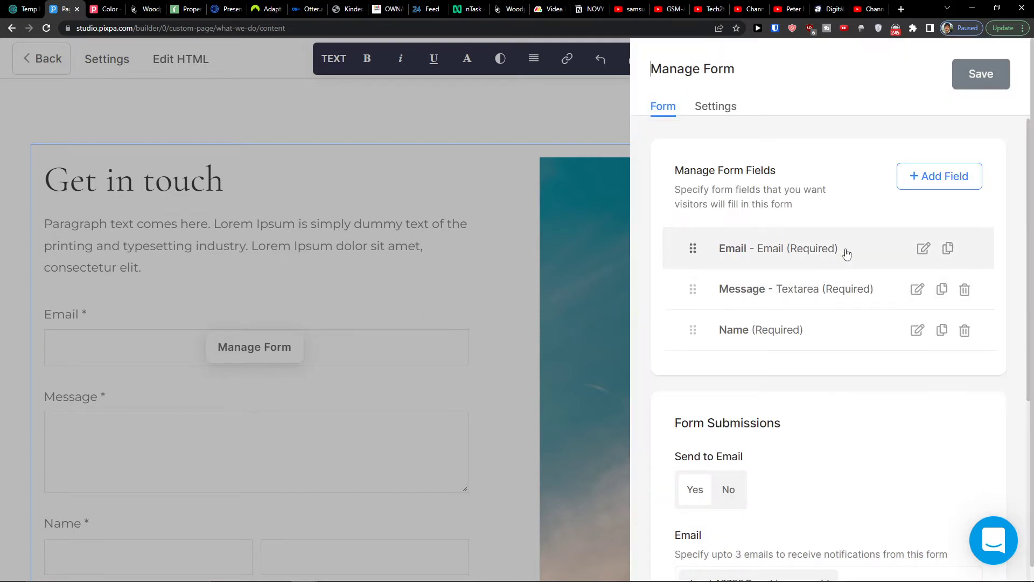
scroll(836, 291, "down", 1)
scroll(835, 290, "up", 1)
scroll(836, 292, "down", 1)
scroll(835, 294, "down", 1)
- Toggle Send to Email to No and back to Yes, then close the form settings
left_click(729, 345)
left_click(702, 348)
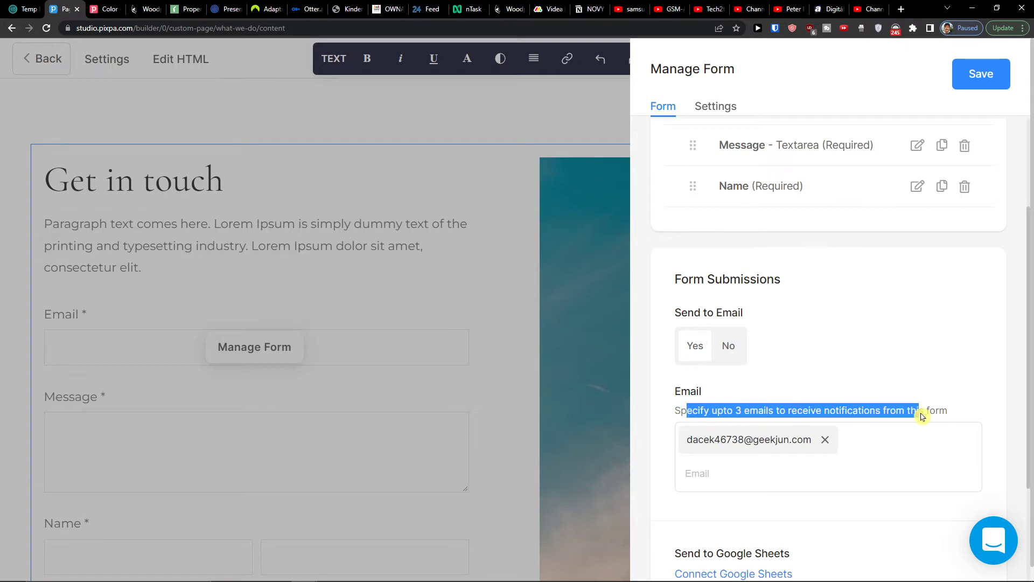
scroll(920, 403, "down", 1)
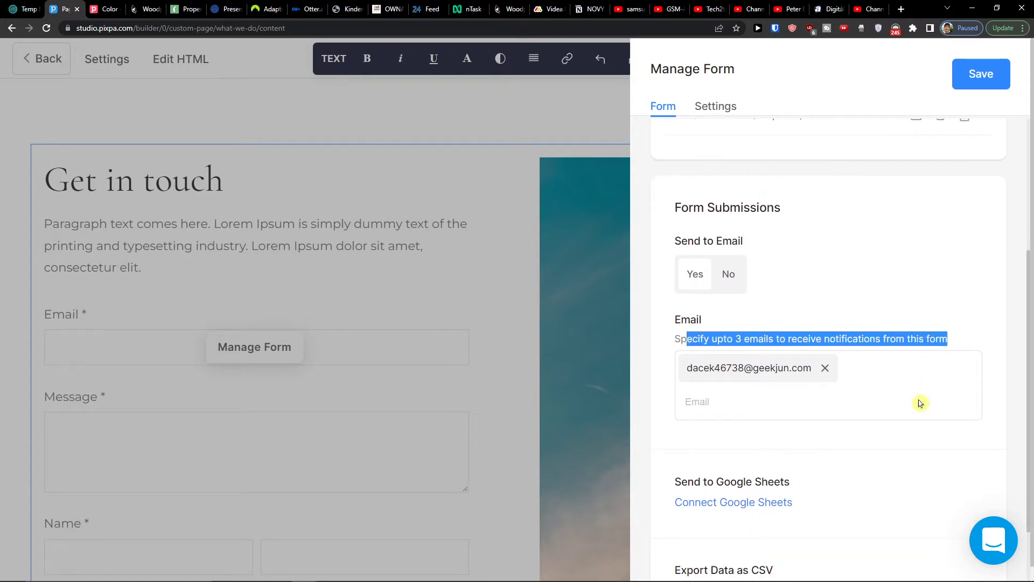
scroll(920, 400, "up", 1)
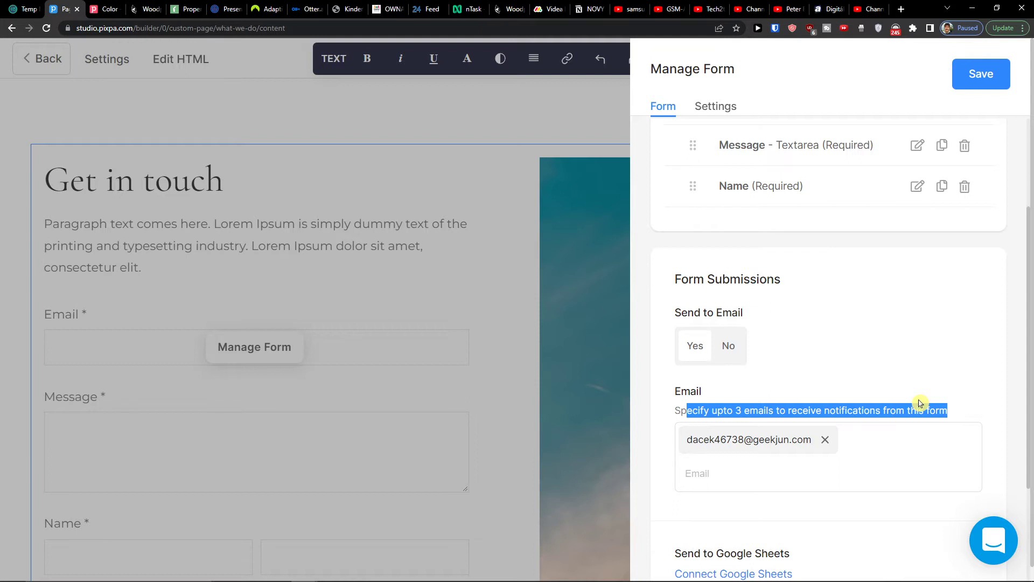
scroll(853, 405, "down", 3)
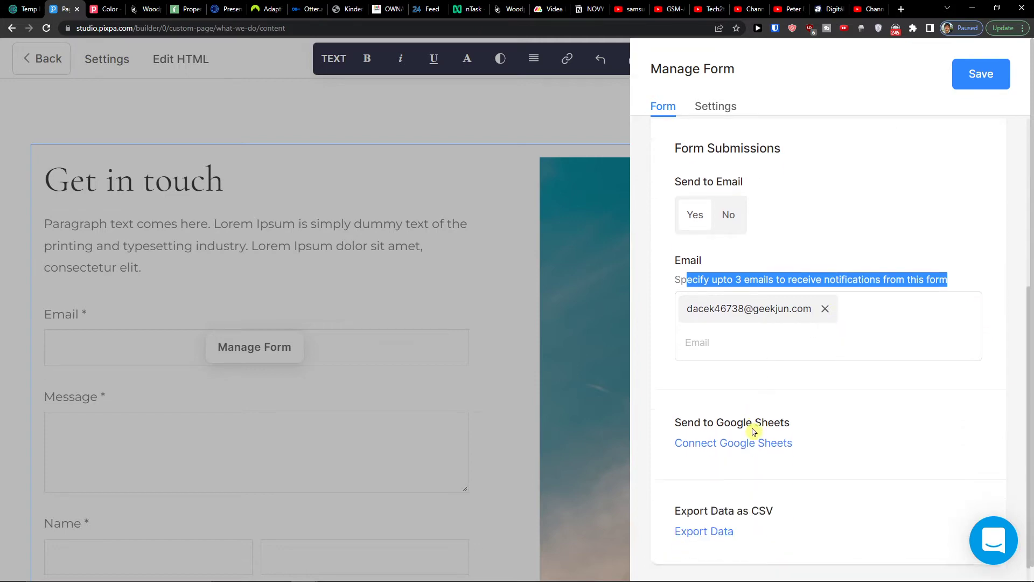
left_click(593, 456)
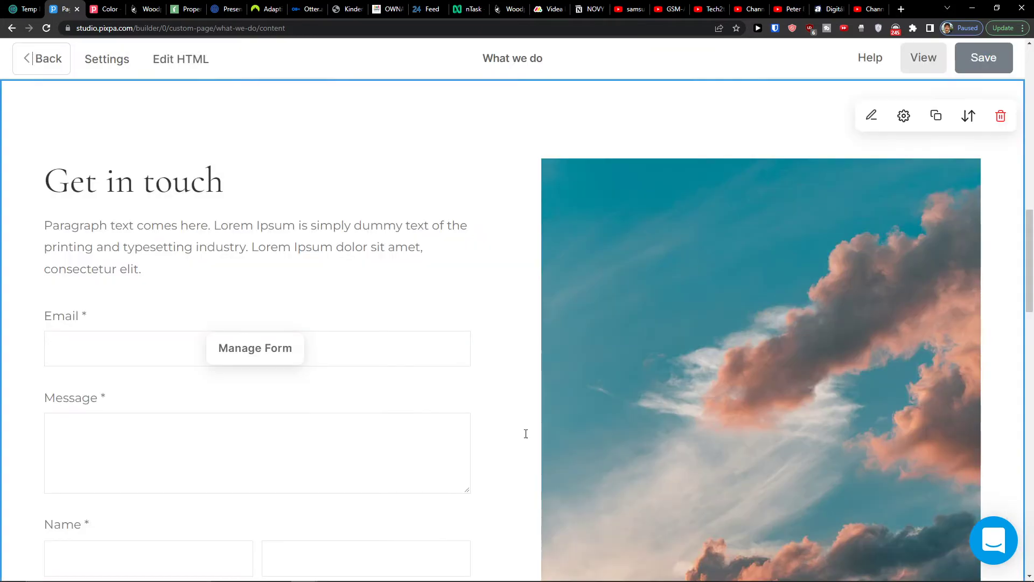
- Add the first Payment & Donation design, Make a payment with sky photo left, below Get in touch
scroll(506, 423, "down", 3)
scroll(282, 373, "up", 2)
scroll(289, 358, "up", 3)
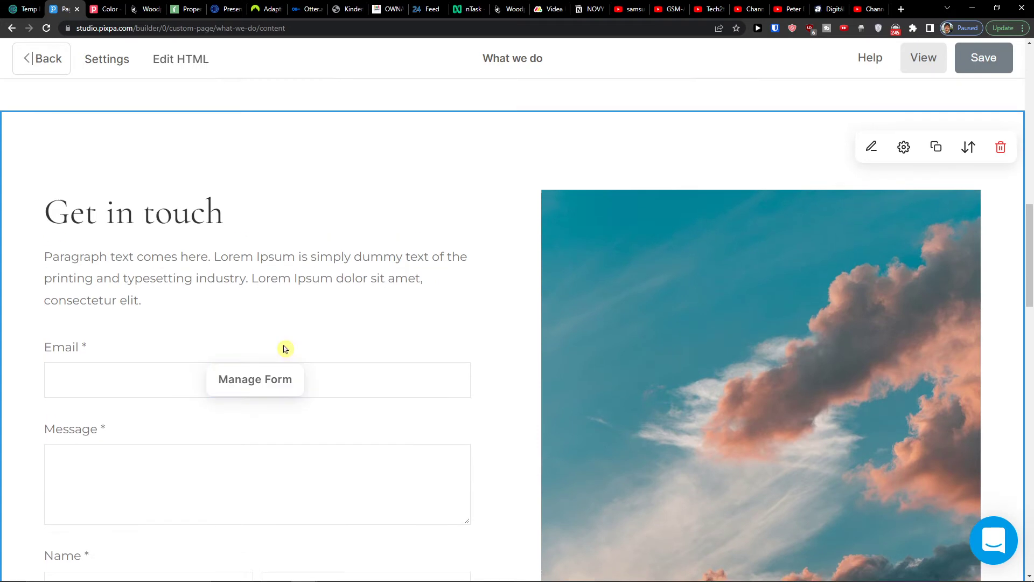
scroll(415, 317, "down", 3)
scroll(413, 316, "down", 5)
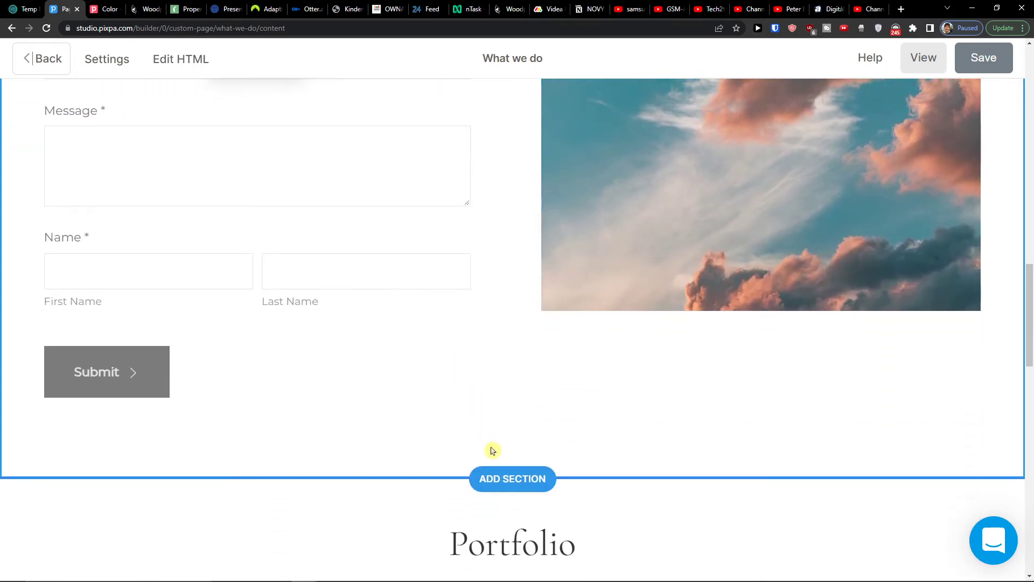
left_click(496, 418)
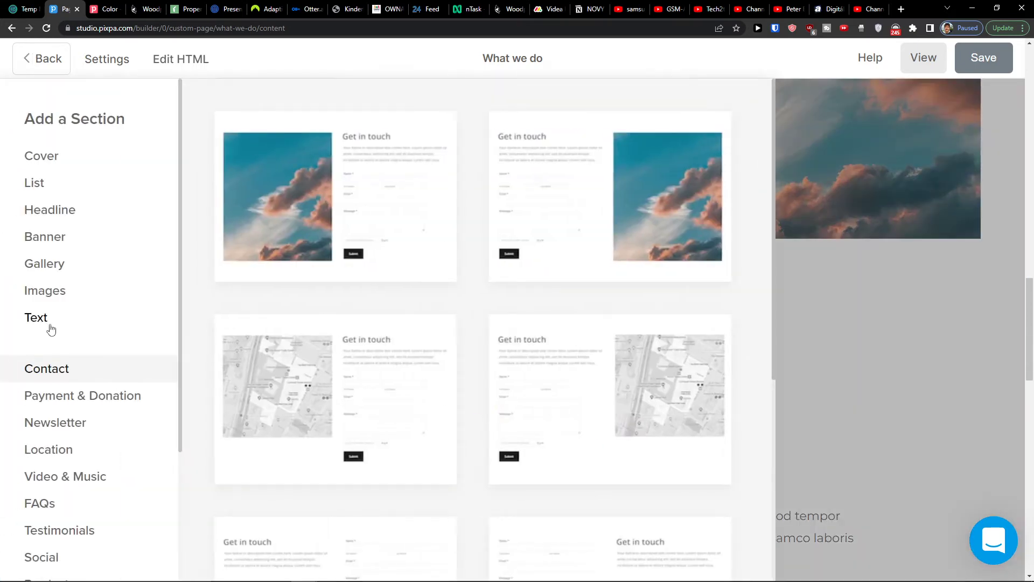
scroll(47, 369, "down", 1)
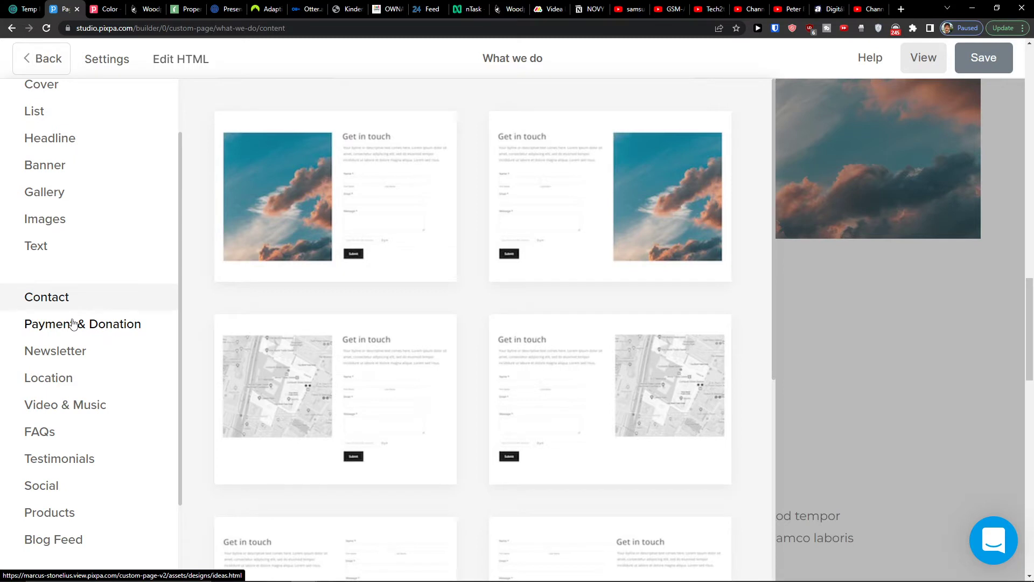
left_click(74, 323)
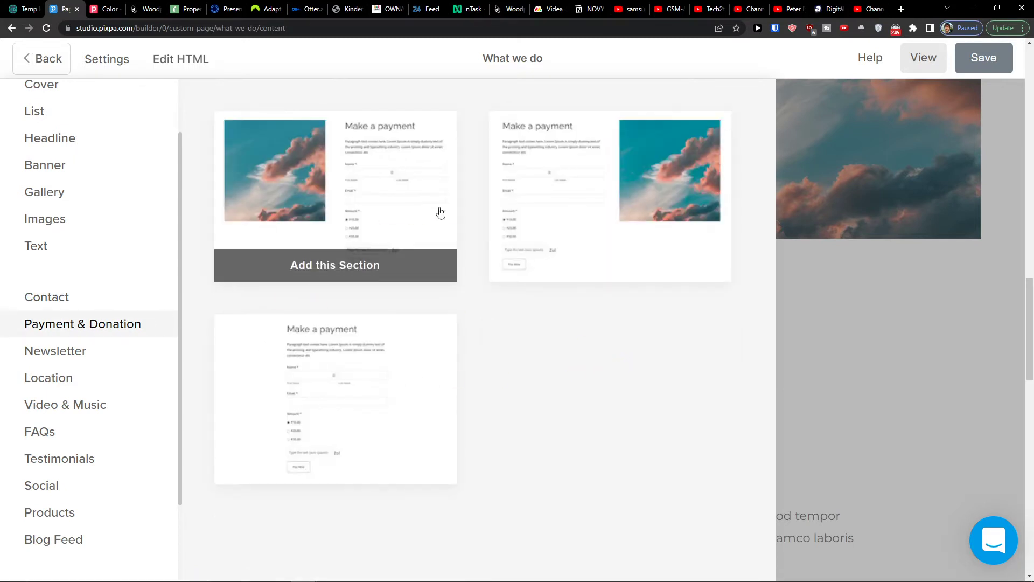
scroll(375, 230, "down", 1)
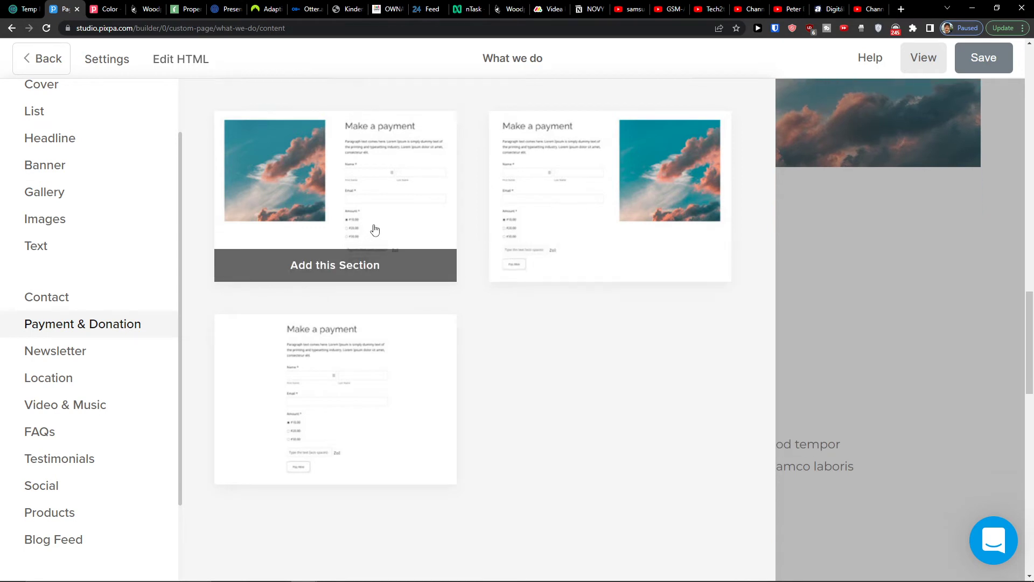
left_click(341, 265)
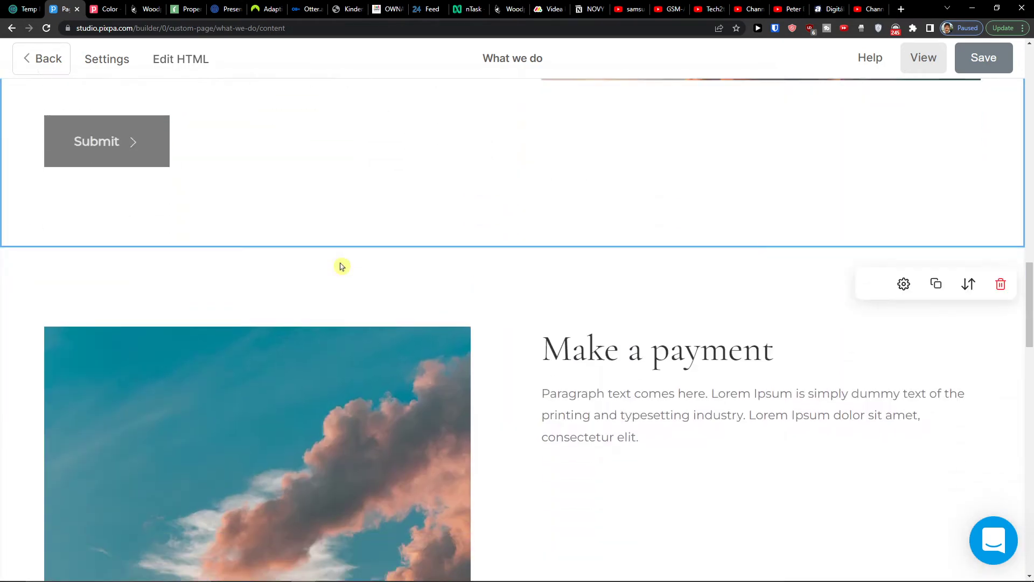
- Reorder the Make a payment section so it ends one place further down the page
scroll(614, 237, "up", 1)
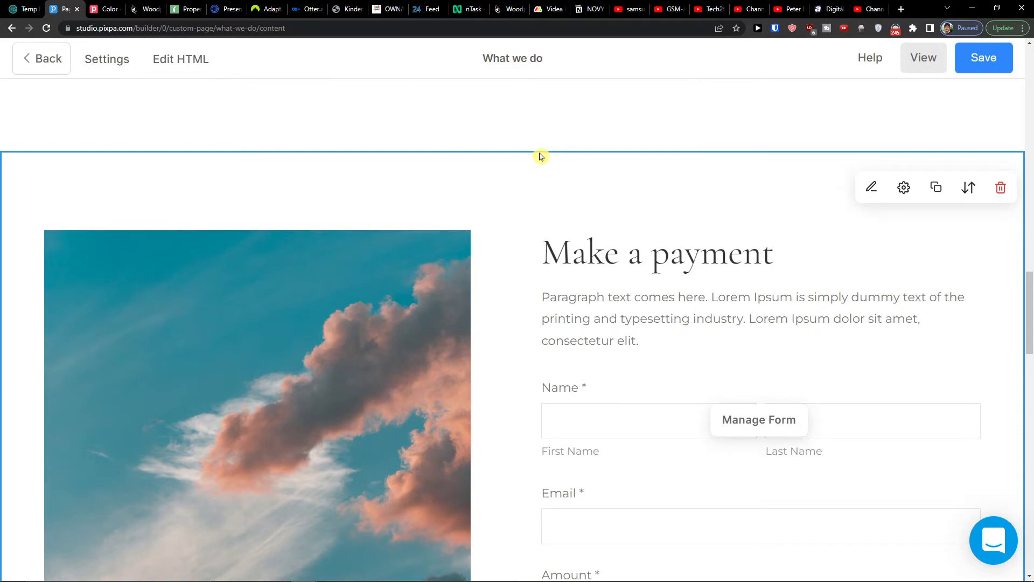
left_click(960, 192)
left_click(954, 222)
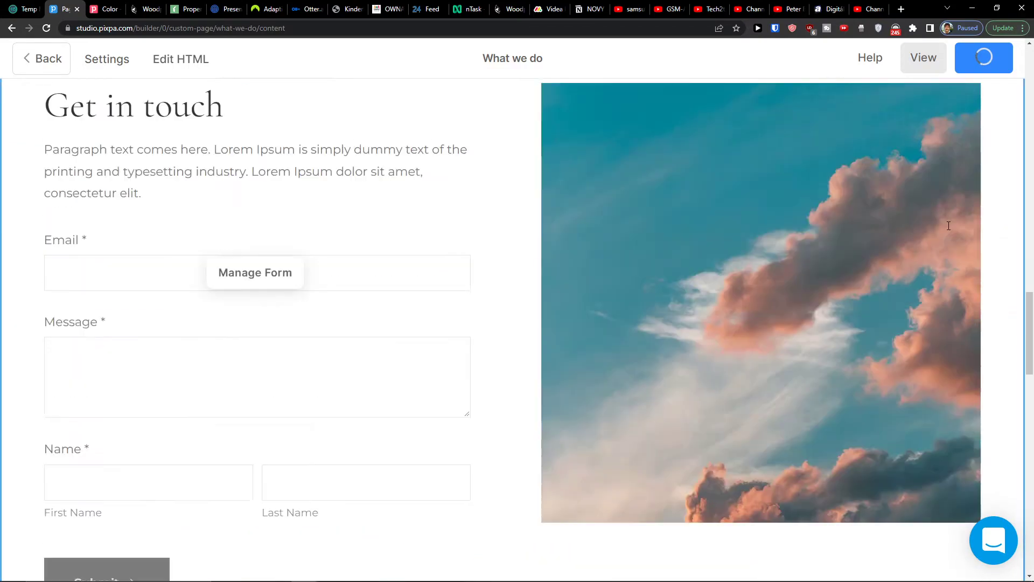
scroll(959, 104, "up", 1)
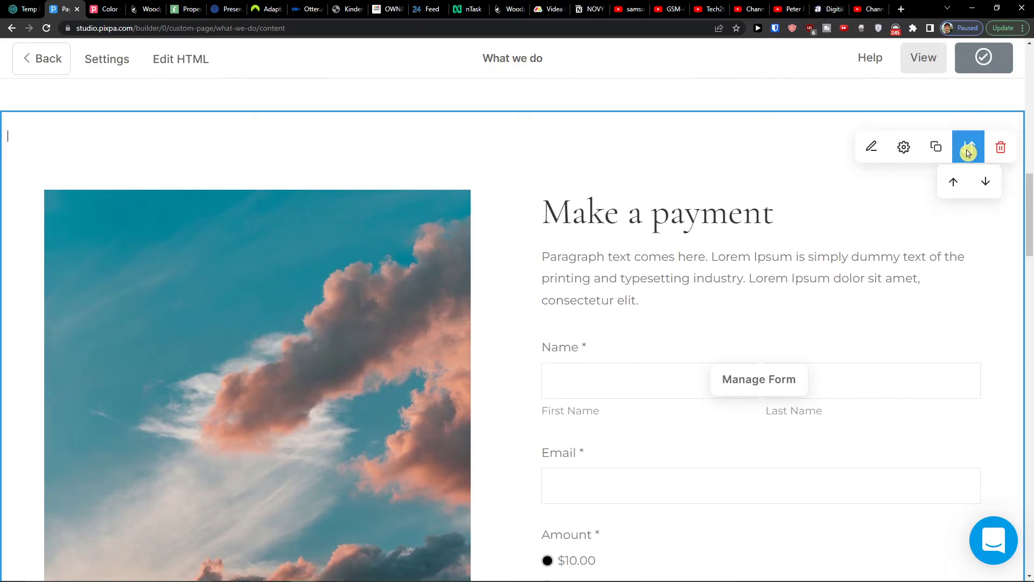
mouse_move(968, 148)
left_click(981, 181)
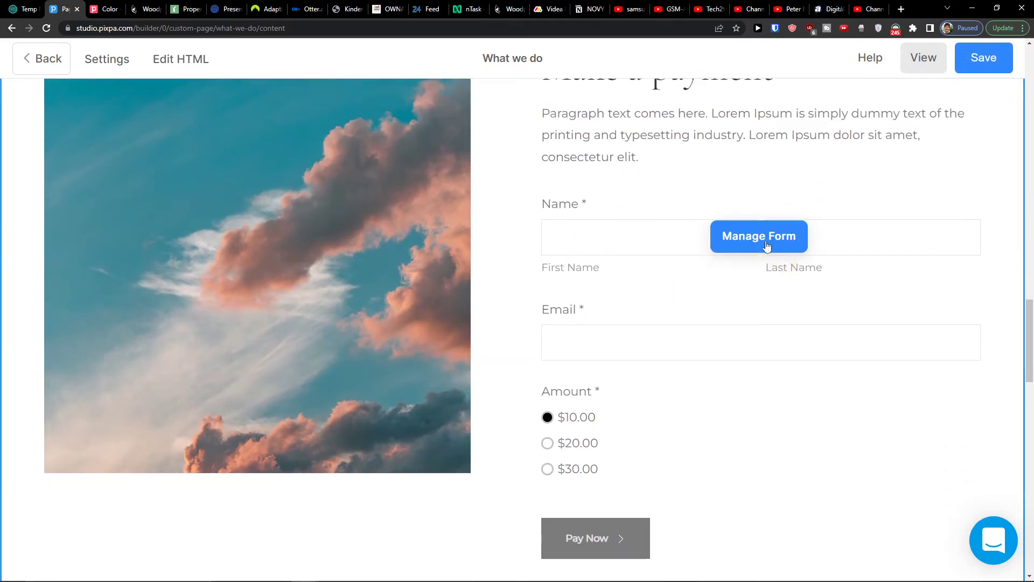
left_click(764, 237)
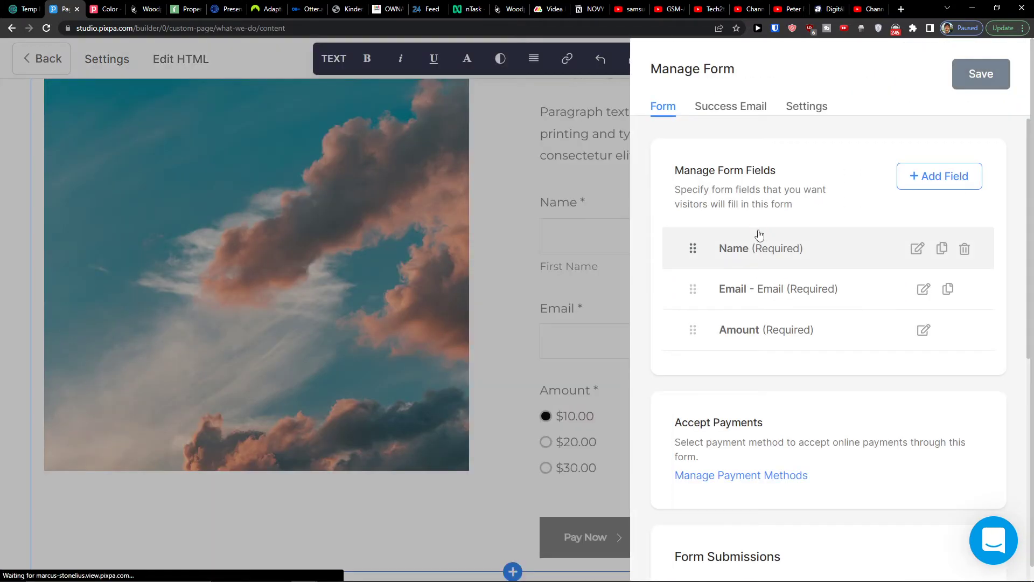
scroll(757, 230, "down", 3)
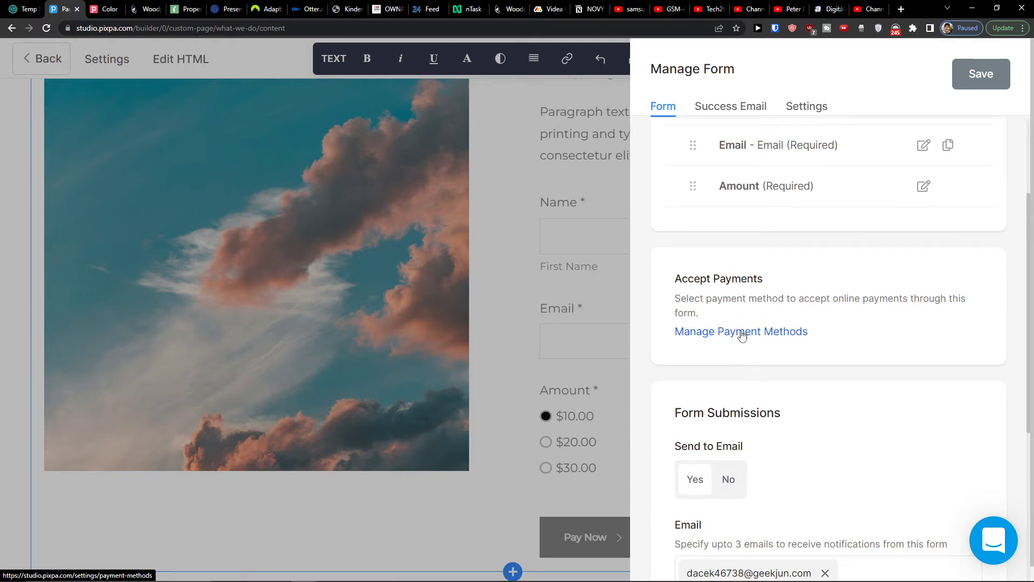
scroll(742, 334, "down", 3)
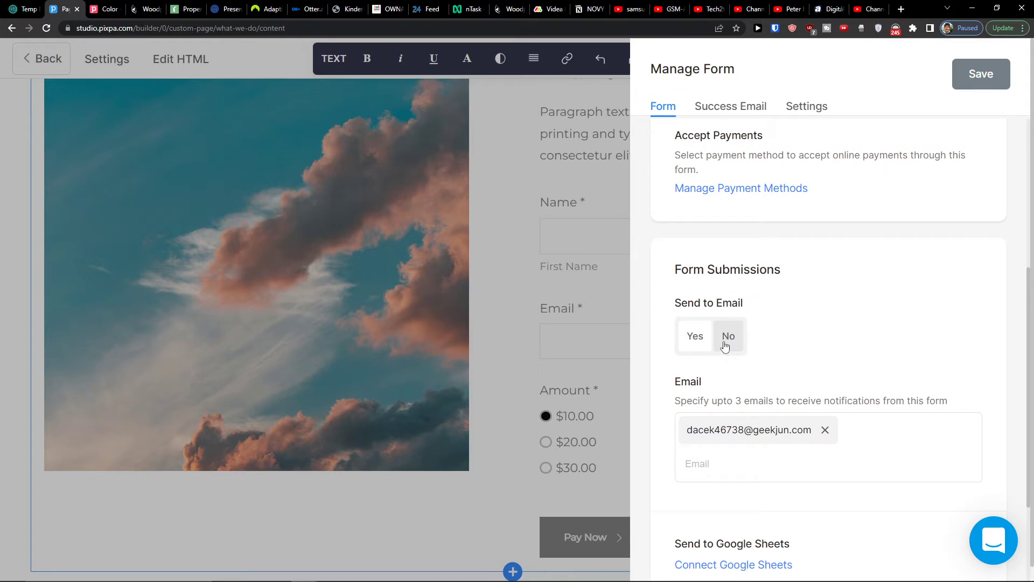
left_click(721, 347)
left_click(700, 350)
scroll(699, 378, "down", 3)
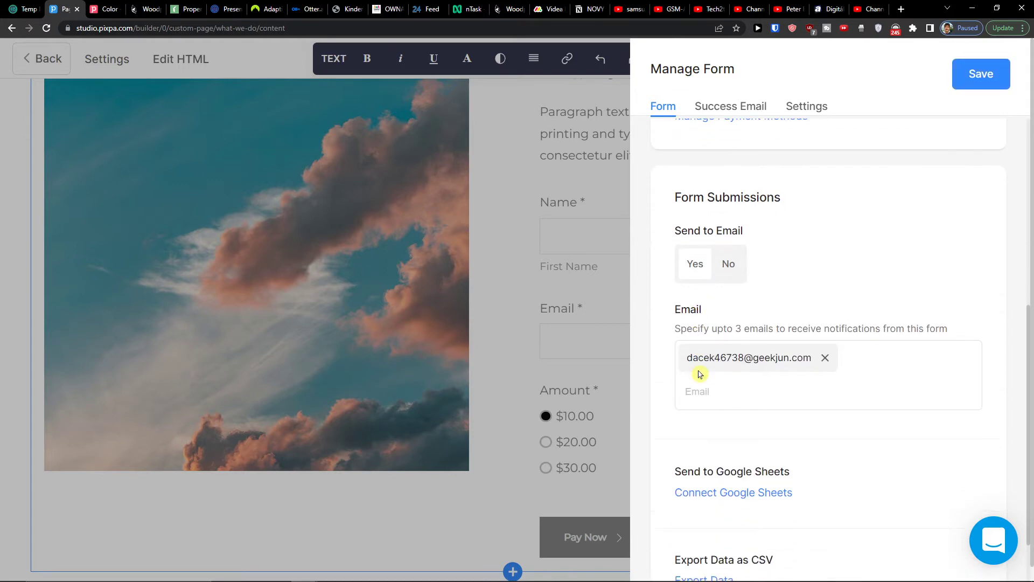
left_click(582, 339)
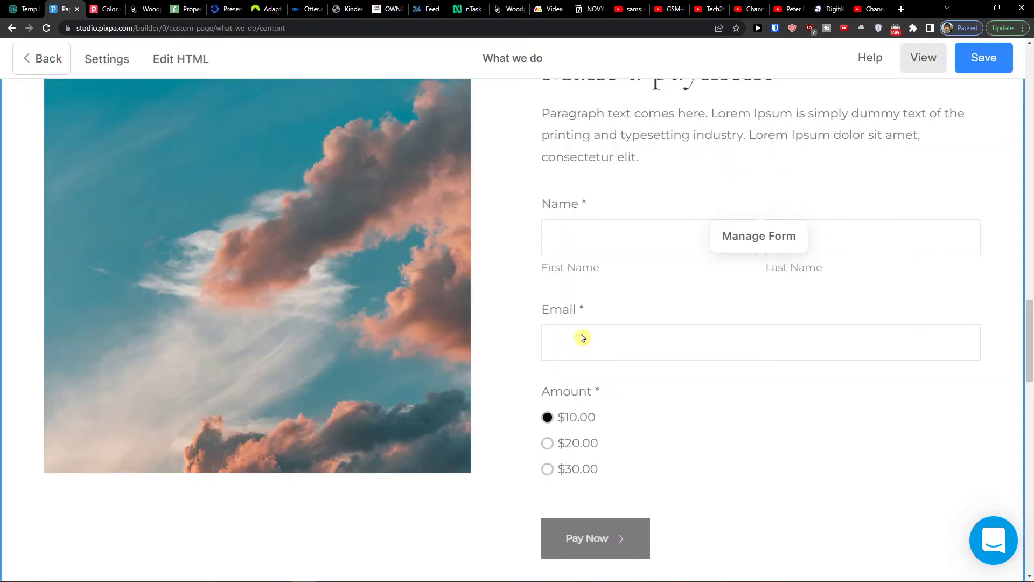
- Add the Newsletter signup section with First Name, Last Name and Email Address fields
scroll(582, 334, "down", 5)
left_click(525, 353)
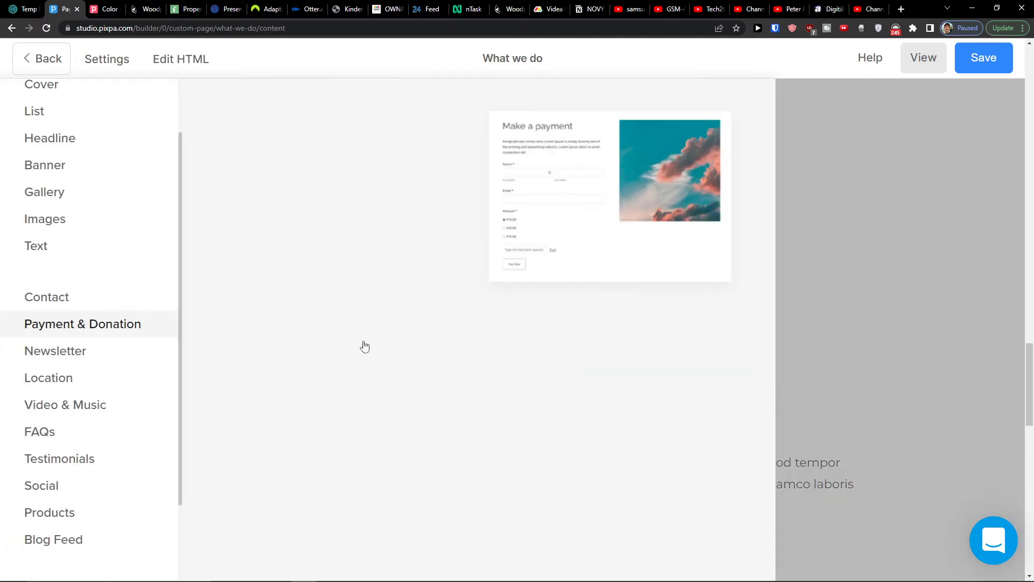
left_click(61, 358)
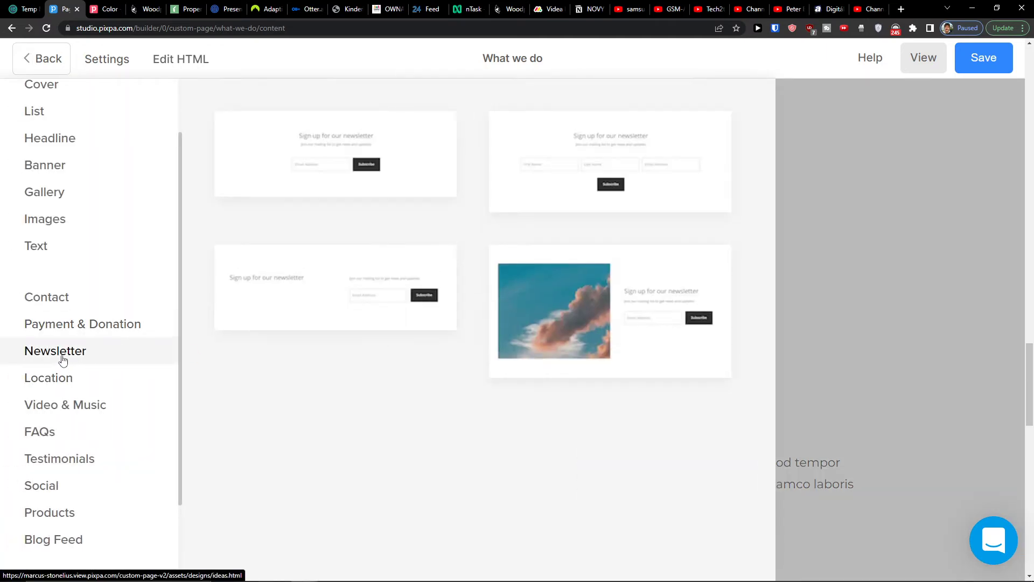
mouse_move(617, 153)
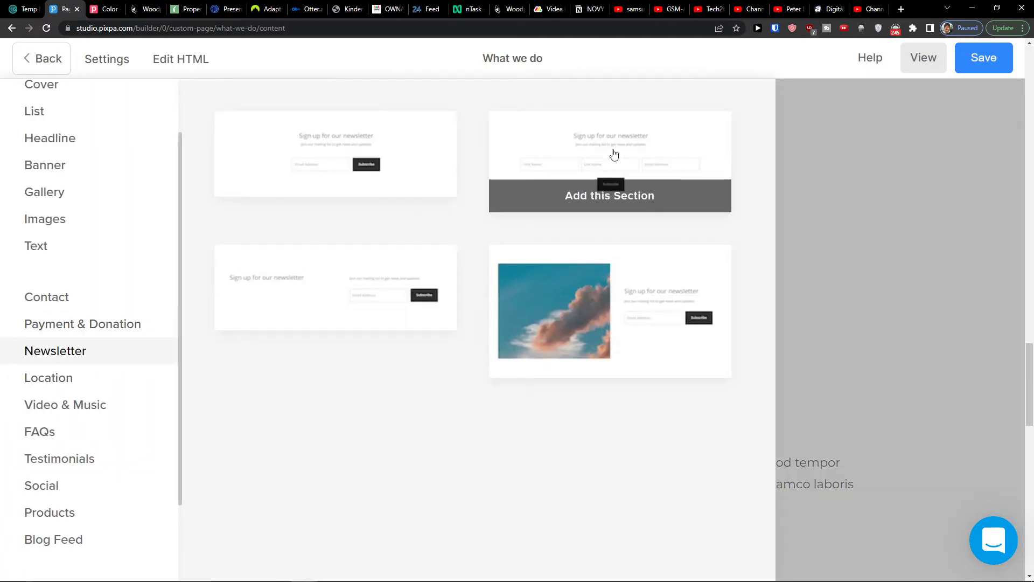
left_click(545, 197)
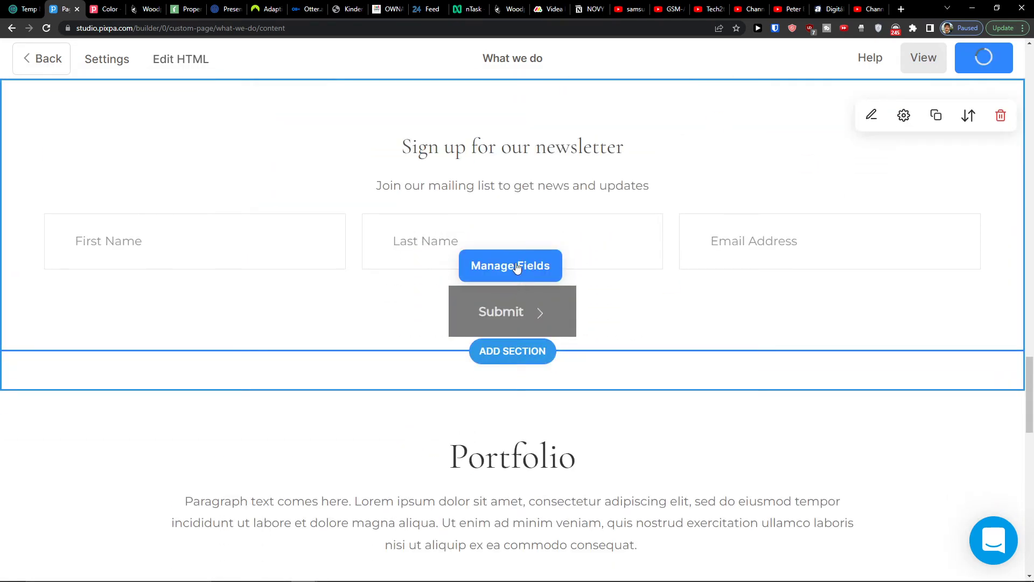
left_click(519, 265)
scroll(818, 232, "down", 1)
scroll(829, 225, "up", 1)
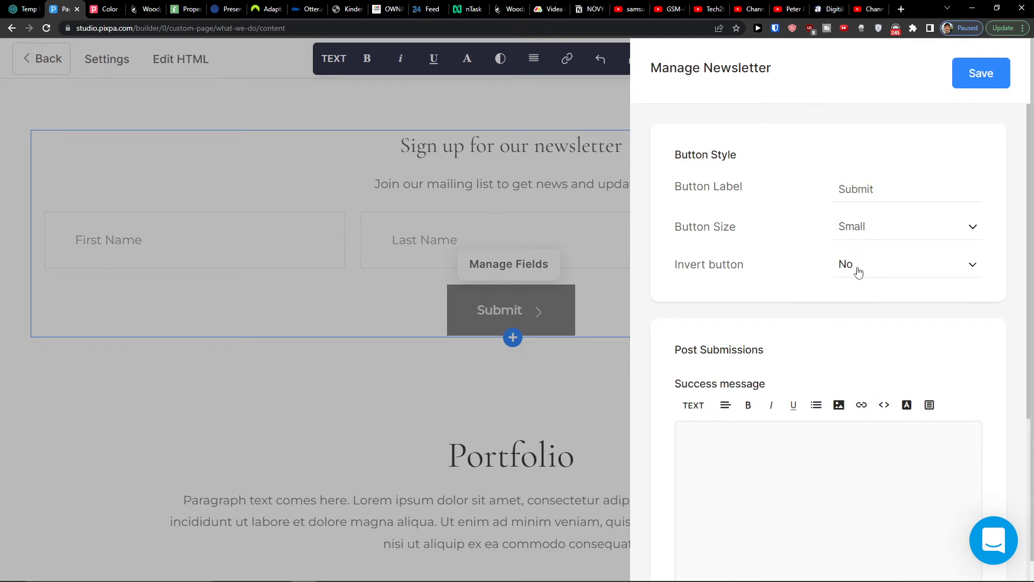
scroll(858, 271, "down", 4)
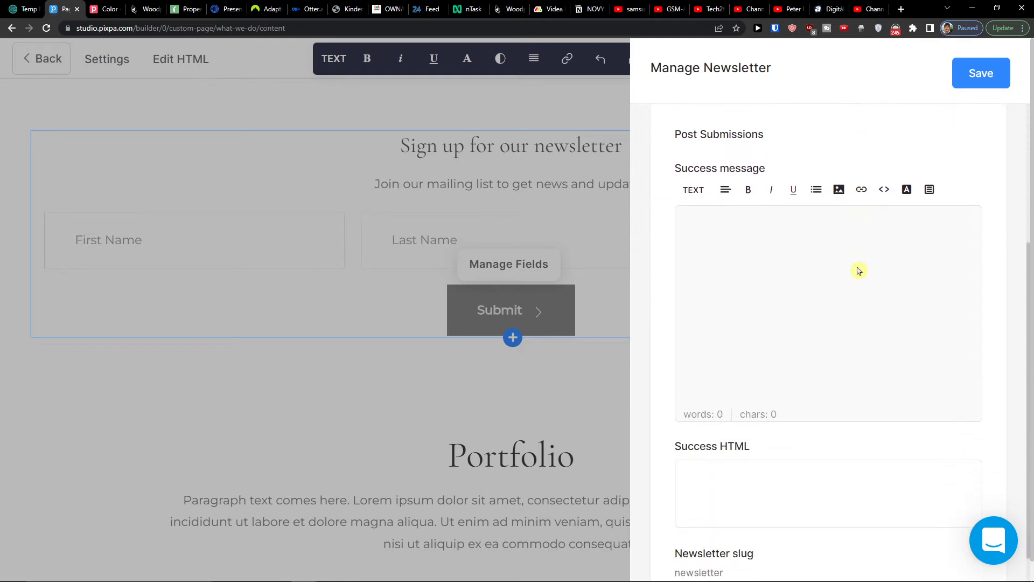
scroll(859, 268, "down", 1)
scroll(854, 267, "up", 5)
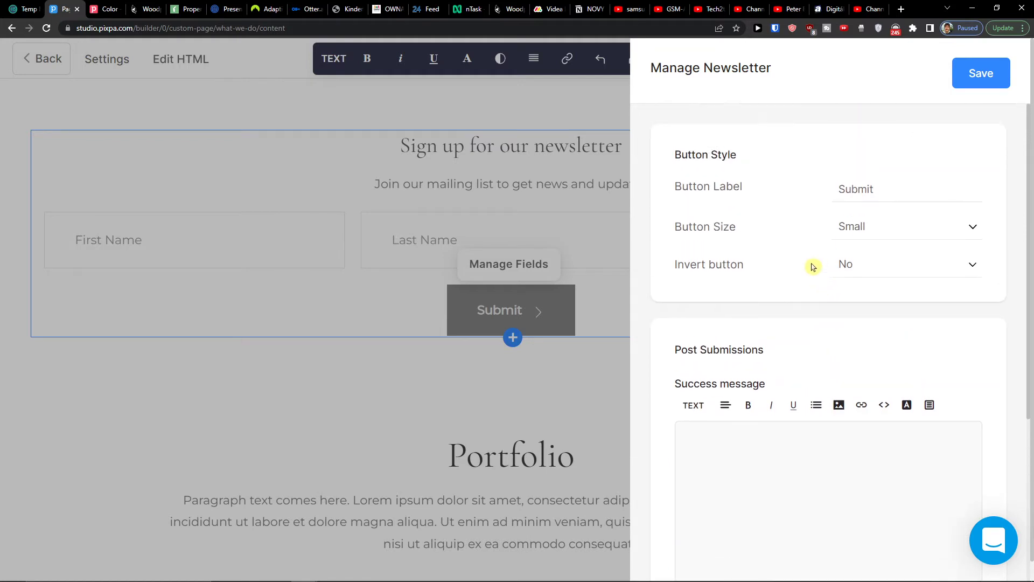
left_click(448, 198)
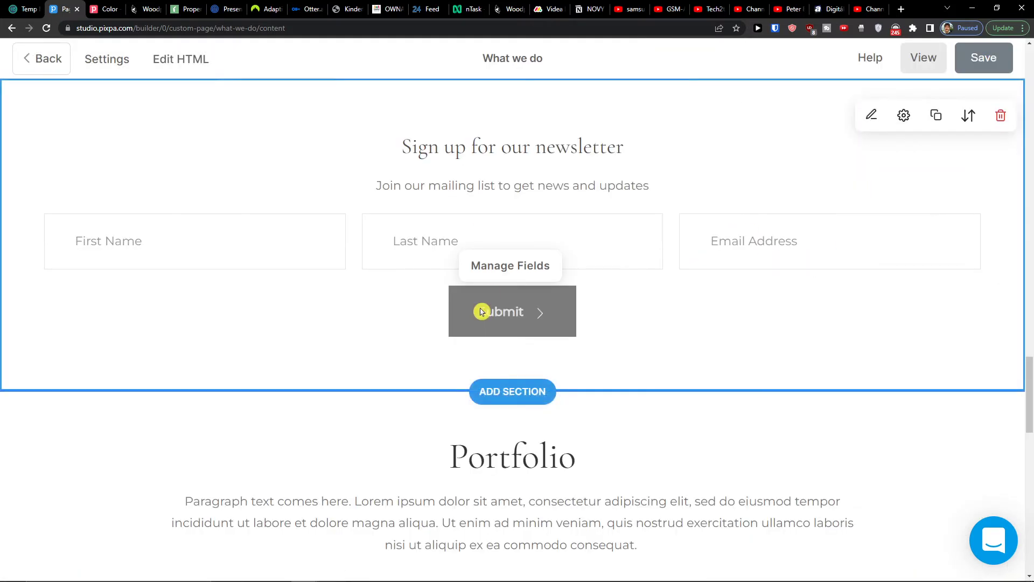
- Browse the Location, Video & Music, FAQs, Testimonials, Social, Products and Blog Feed section templates
left_click(513, 392)
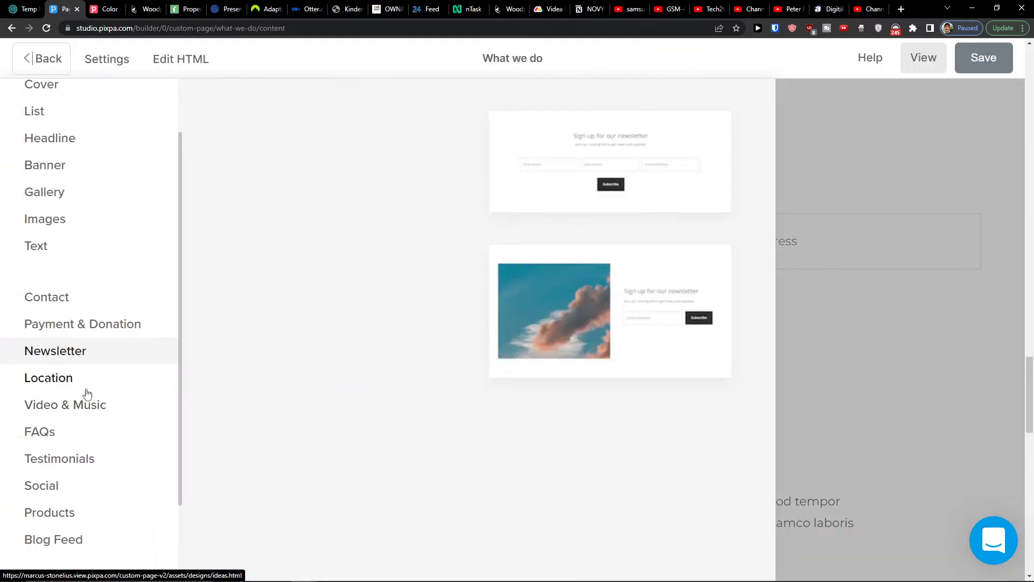
left_click(86, 392)
left_click(85, 419)
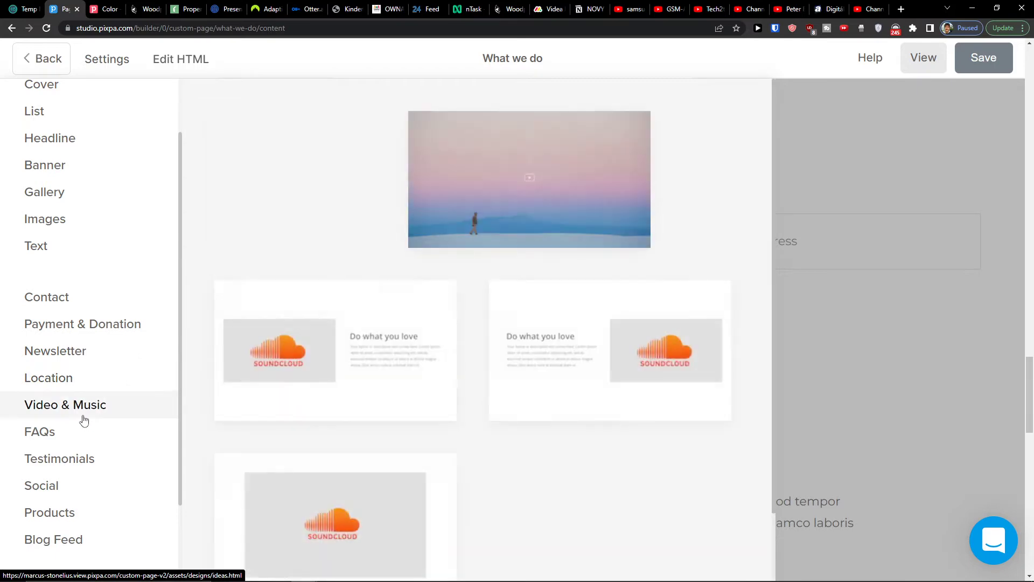
scroll(80, 434, "down", 3)
left_click(66, 372)
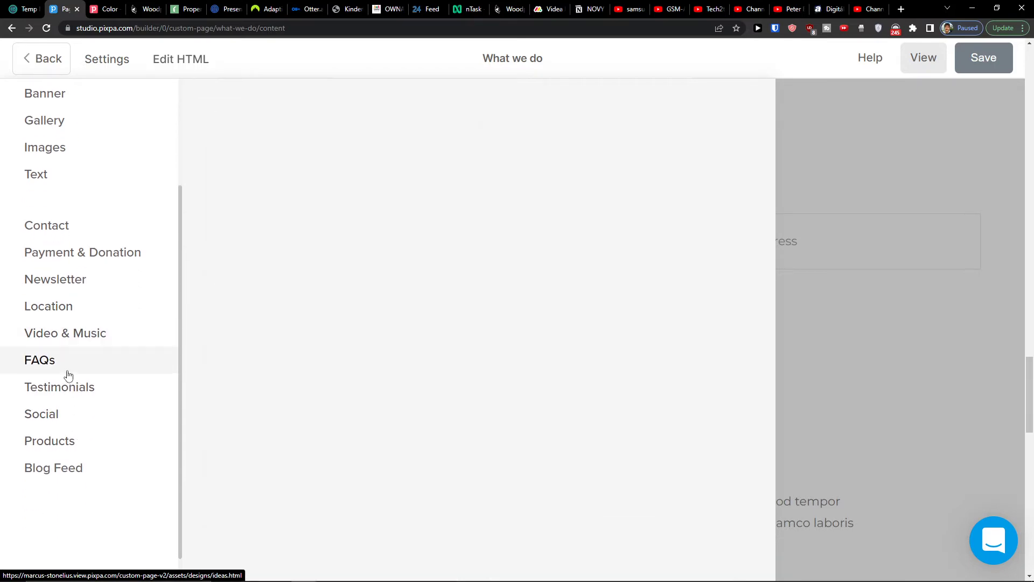
left_click(69, 395)
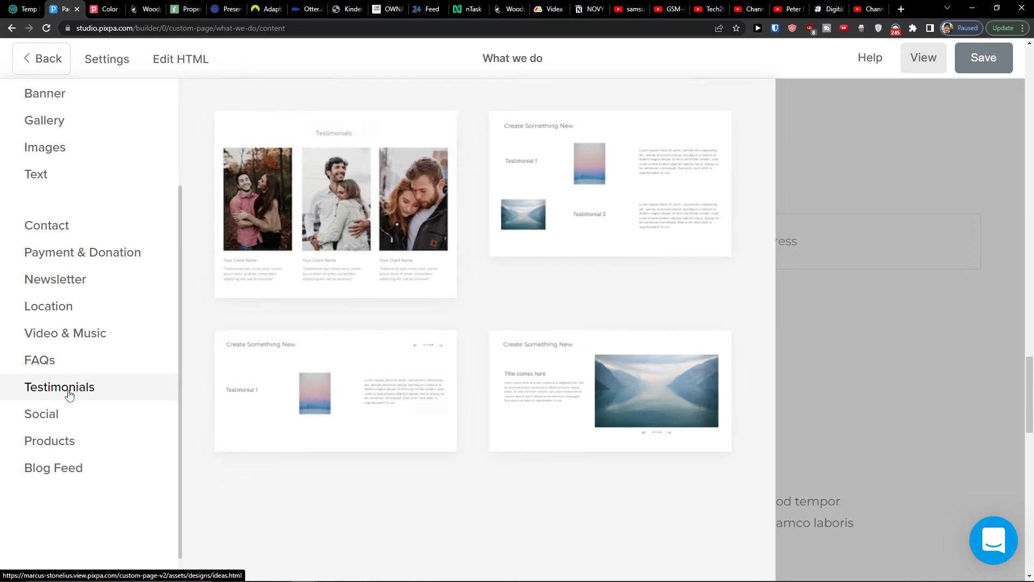
left_click(129, 423)
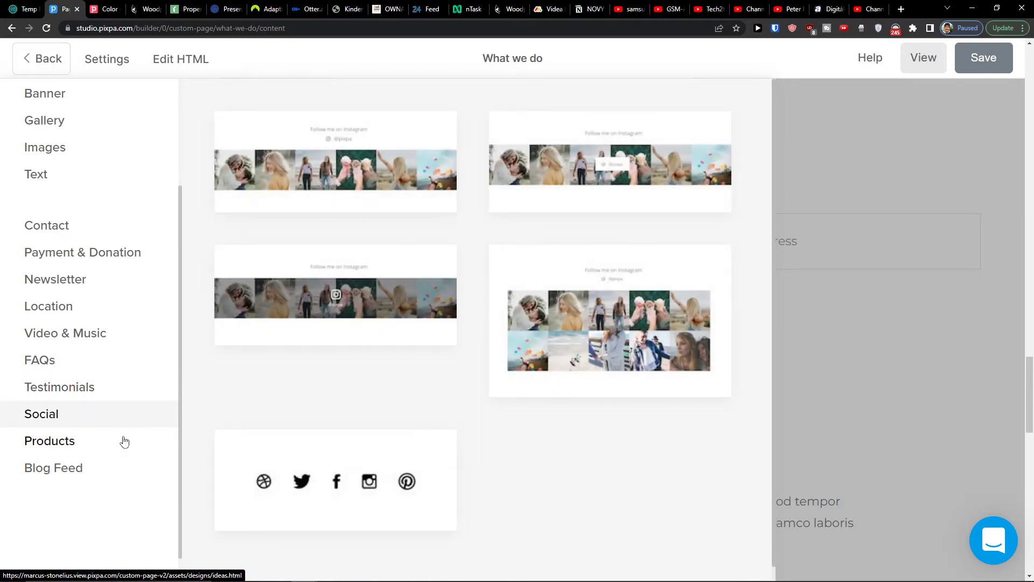
left_click(132, 450)
left_click(122, 469)
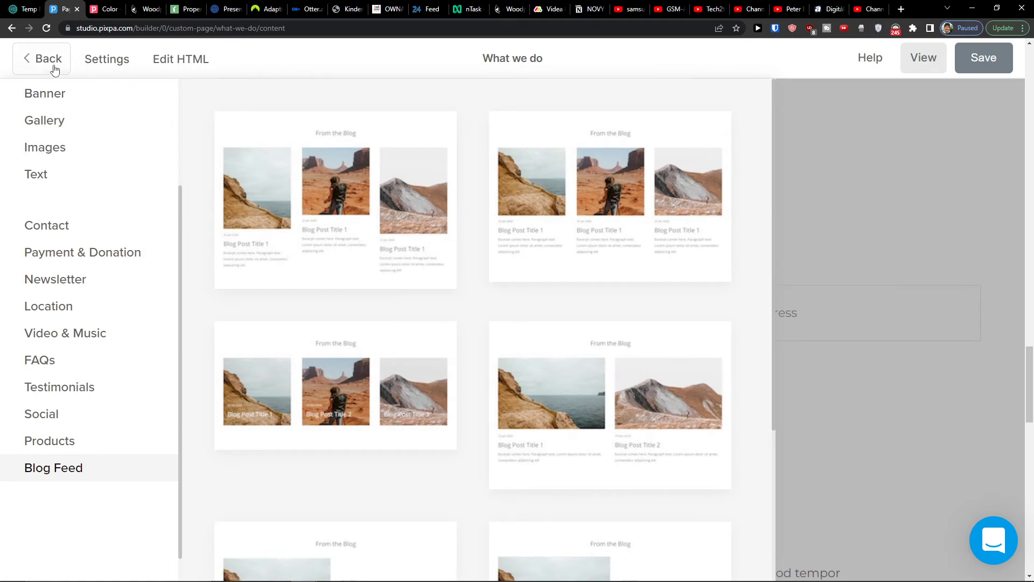
- Leave the editor and reopen the What we do page from the page list
mouse_move(702, 272)
left_click(798, 208)
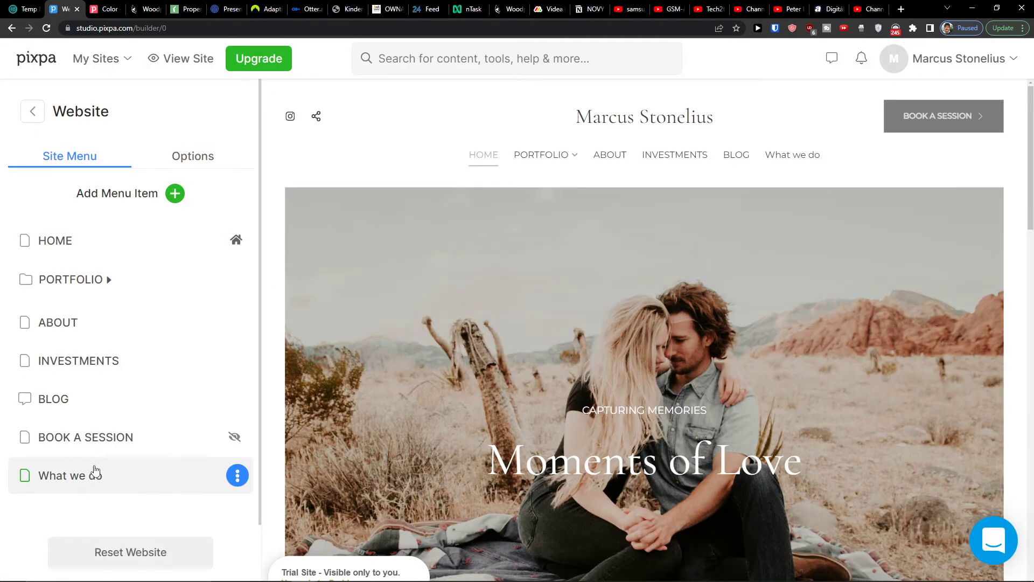
left_click(94, 473)
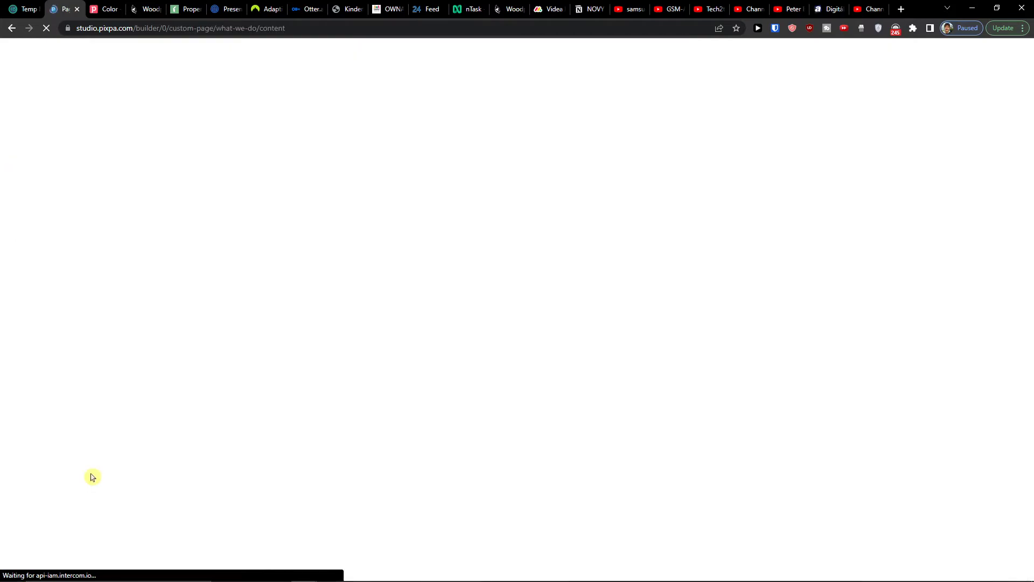
- Scroll through the What we do page, then return to the Website site menu
scroll(522, 276, "down", 10)
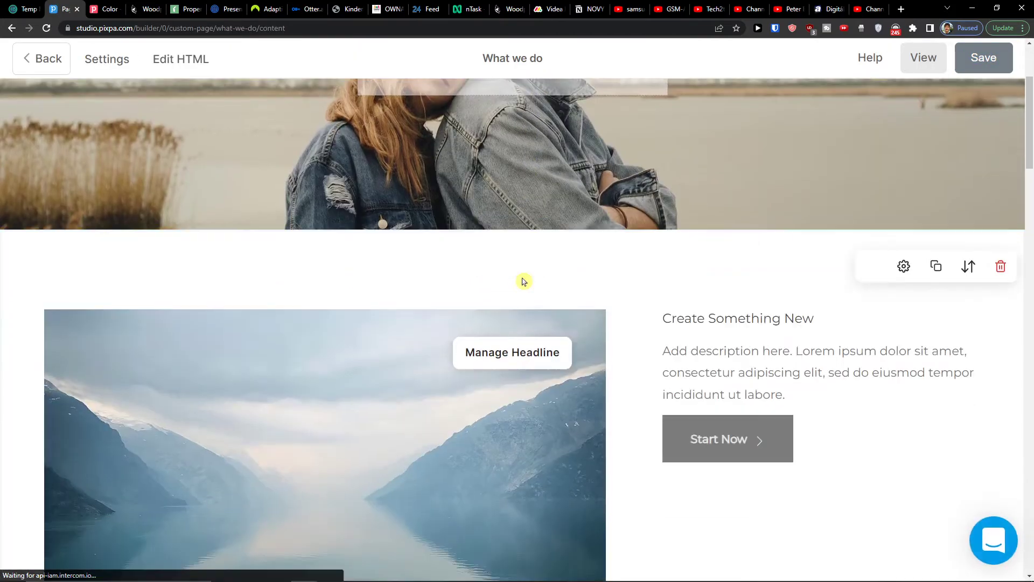
scroll(523, 278, "down", 10)
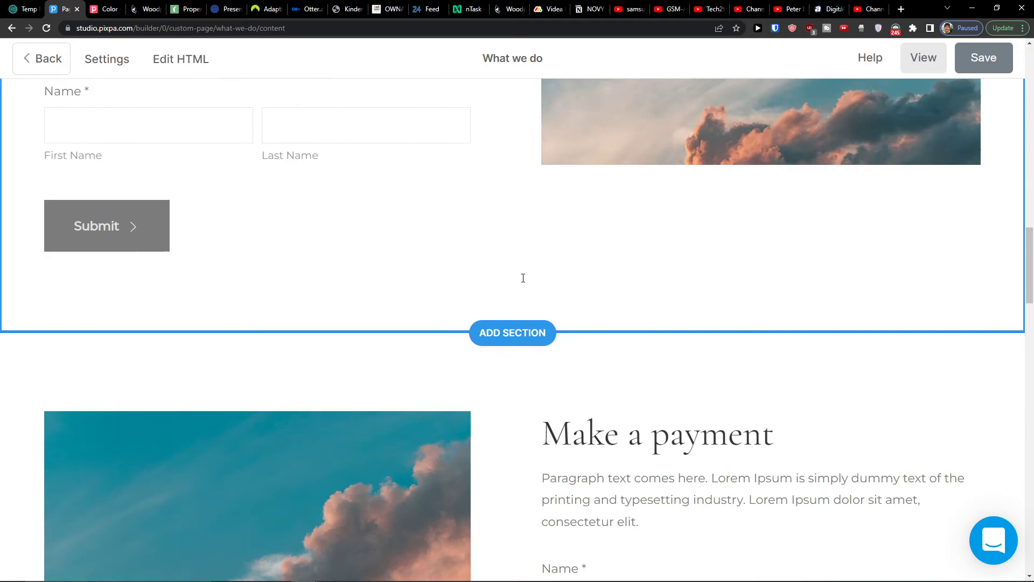
scroll(523, 278, "down", 7)
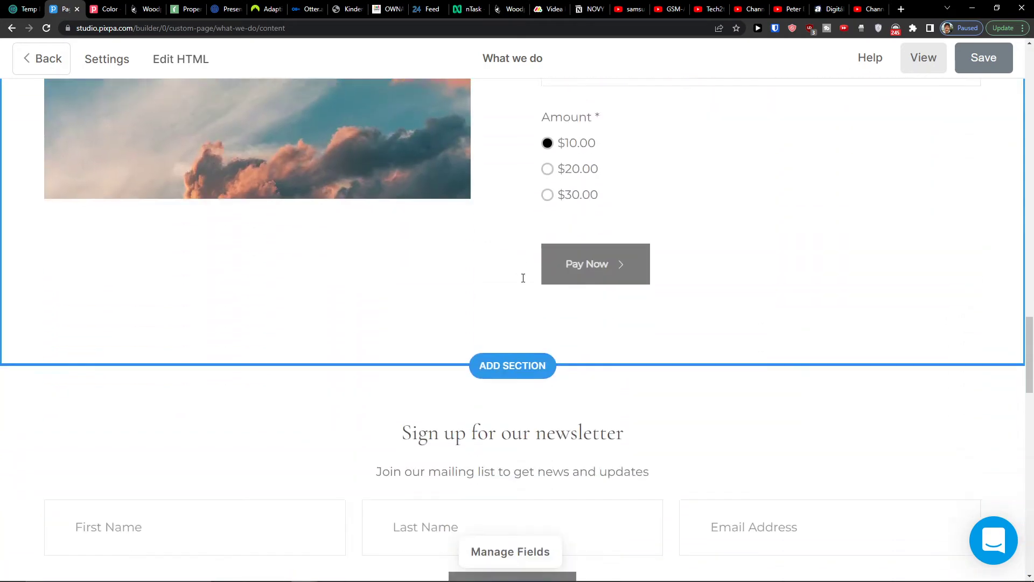
scroll(526, 278, "down", 10)
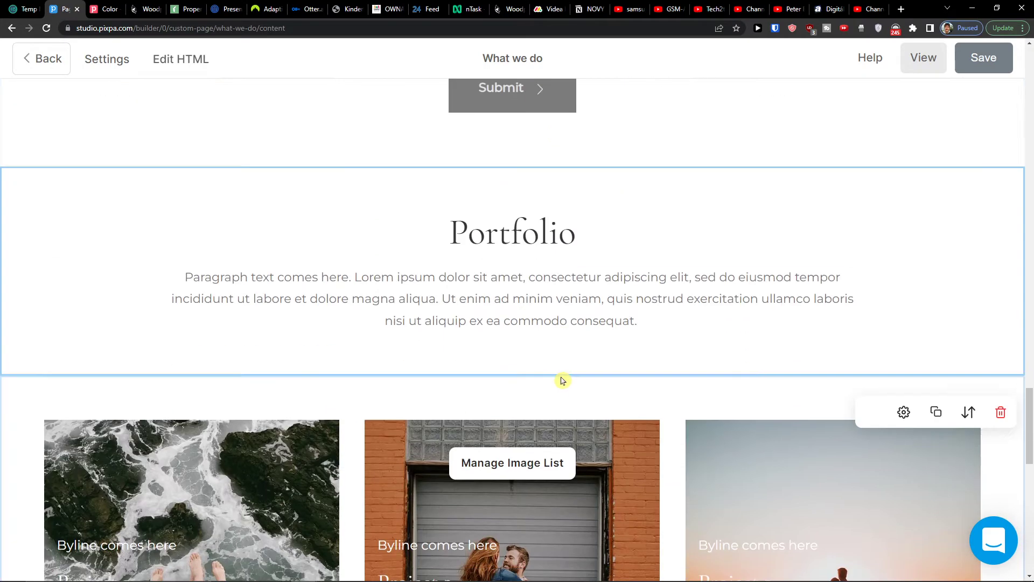
scroll(570, 349, "down", 10)
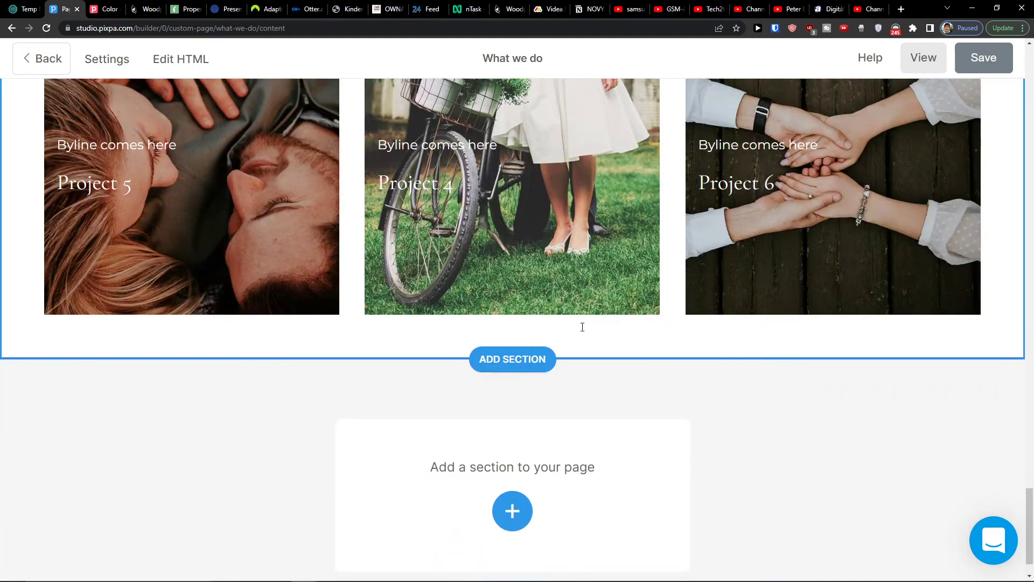
scroll(582, 361, "up", 4)
scroll(582, 361, "up", 12)
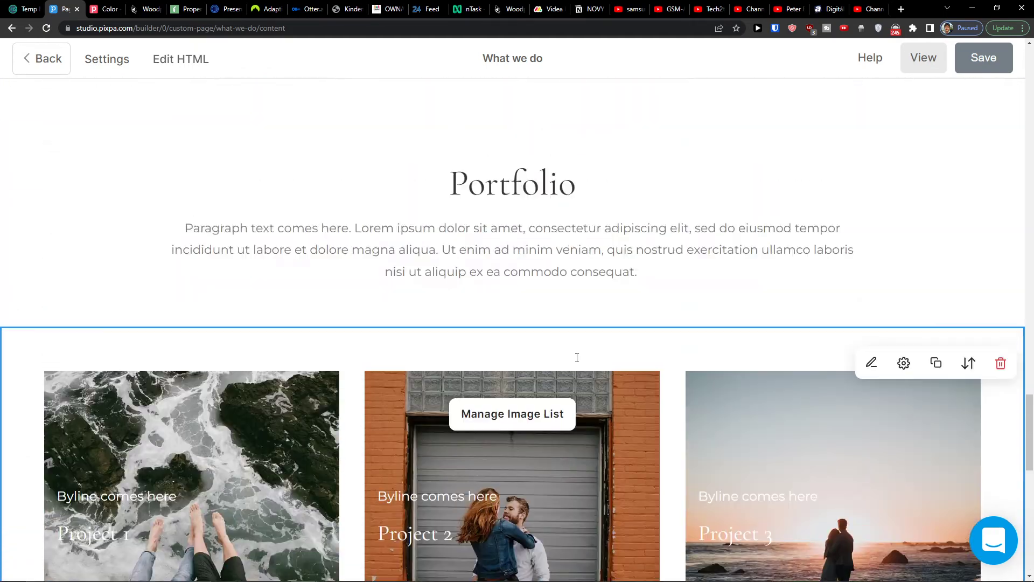
scroll(575, 359, "up", 10)
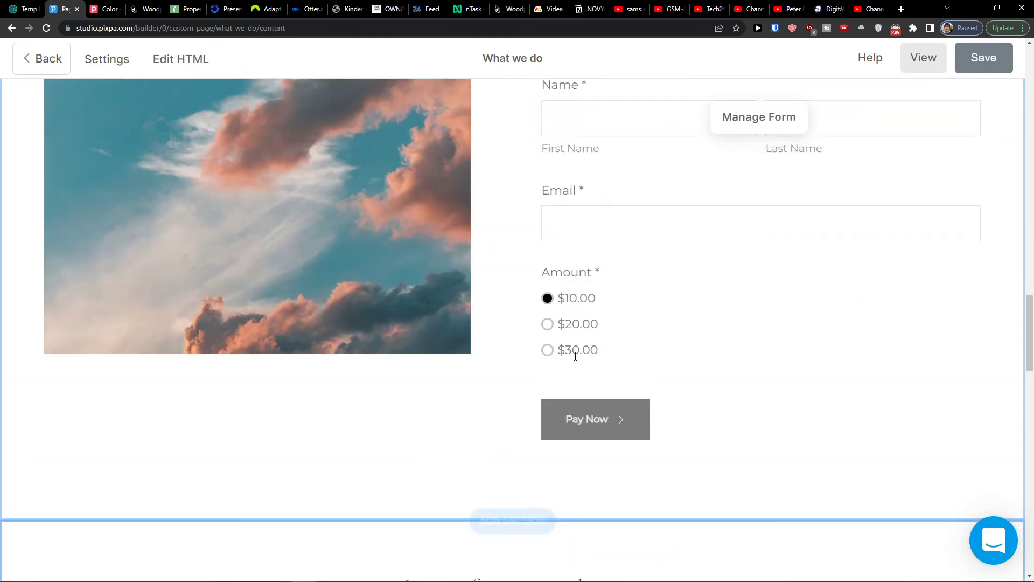
scroll(576, 355, "up", 12)
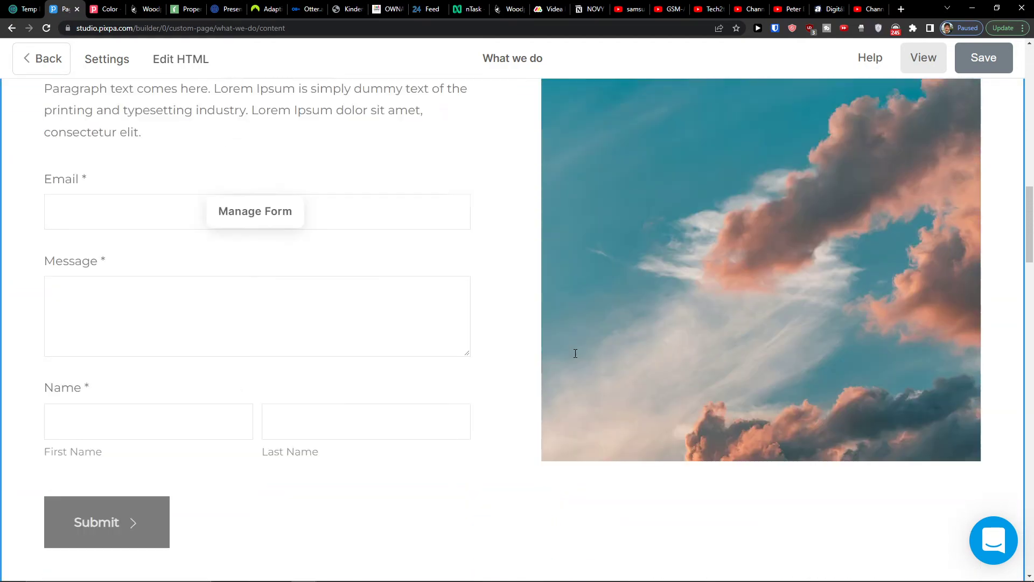
scroll(552, 277, "up", 8)
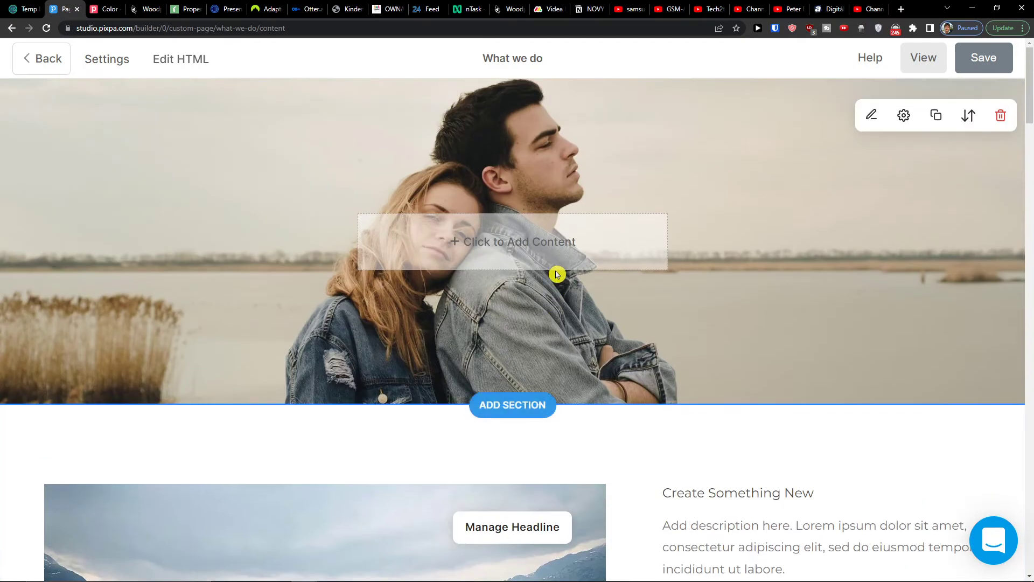
scroll(557, 272, "down", 18)
scroll(556, 274, "down", 15)
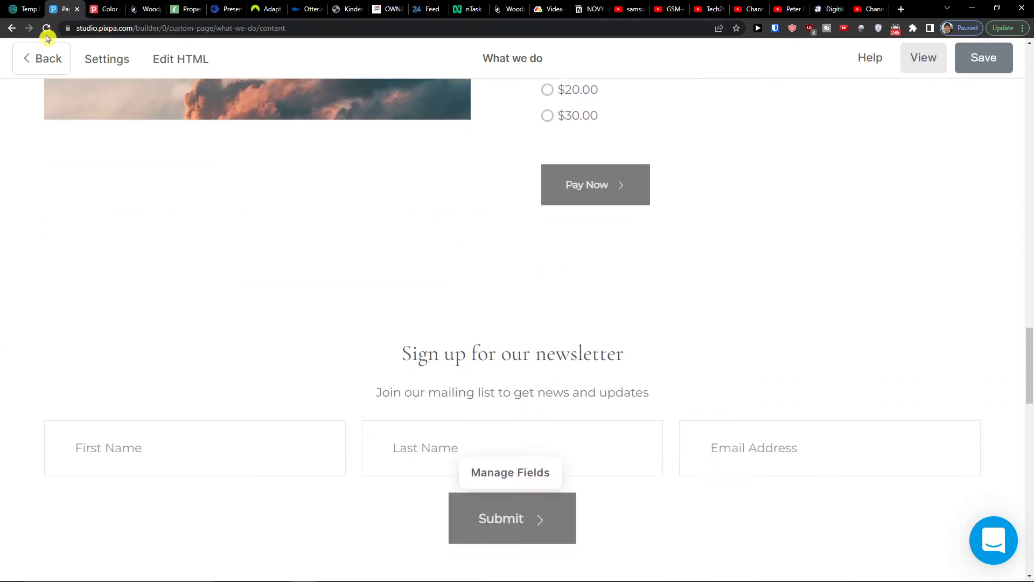
left_click(43, 58)
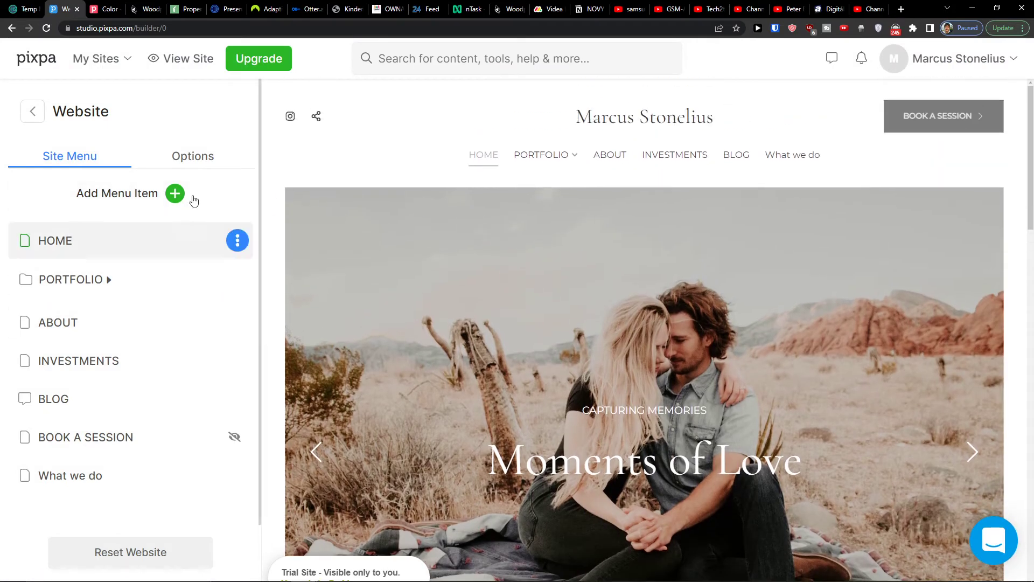
left_click(199, 156)
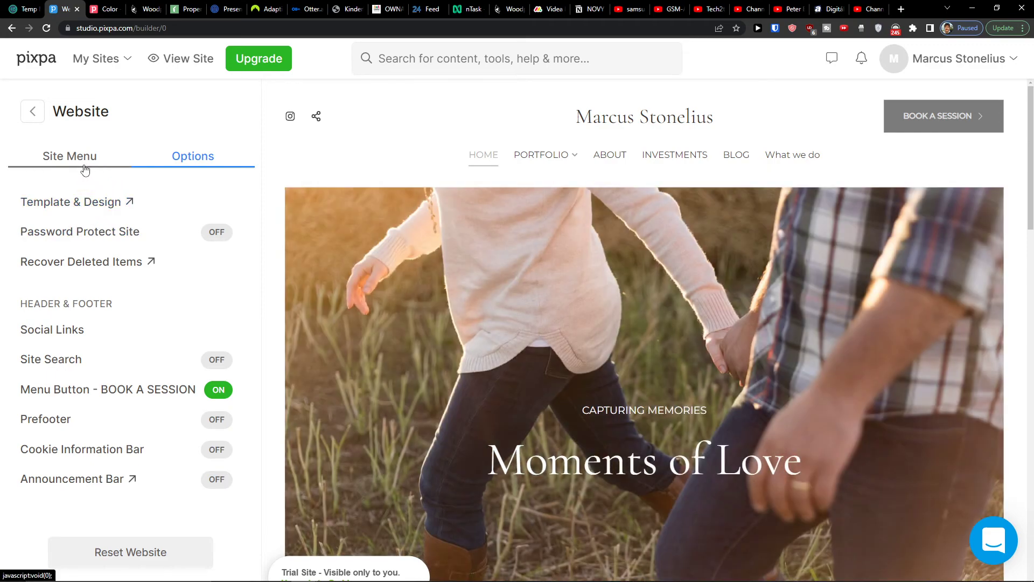
left_click(85, 168)
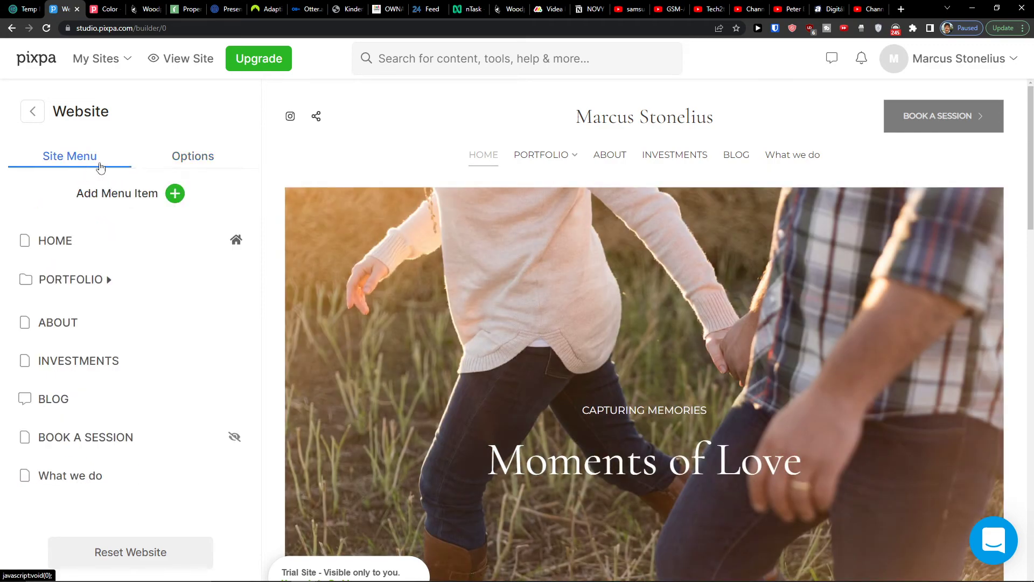
left_click(204, 164)
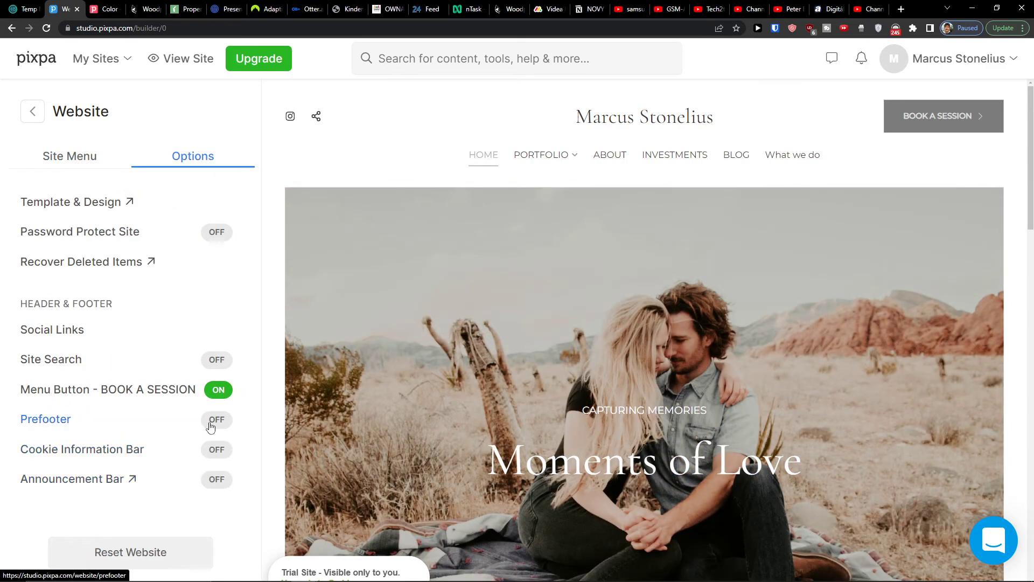
scroll(550, 291, "down", 15)
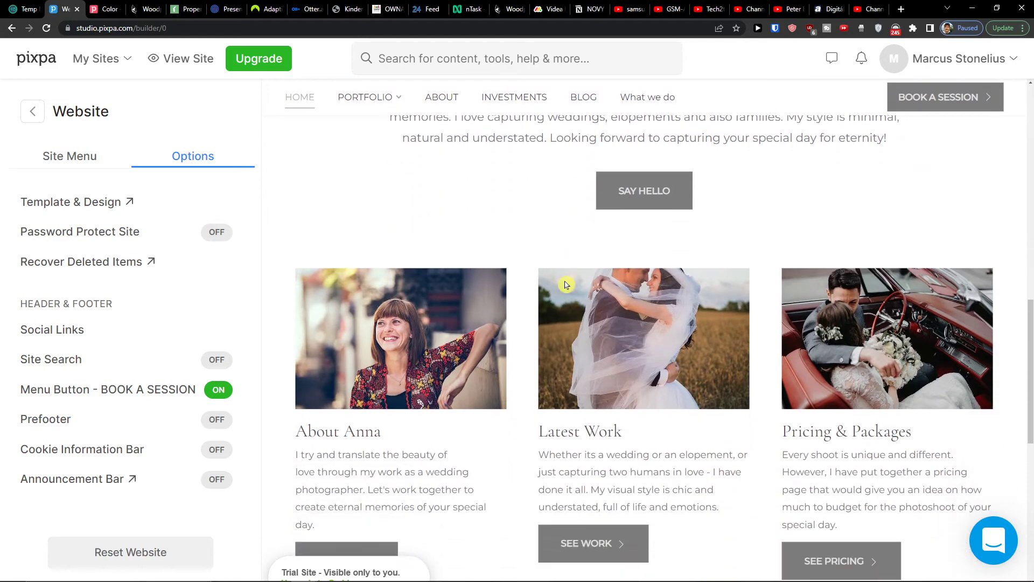
scroll(566, 284, "down", 4)
scroll(566, 284, "up", 10)
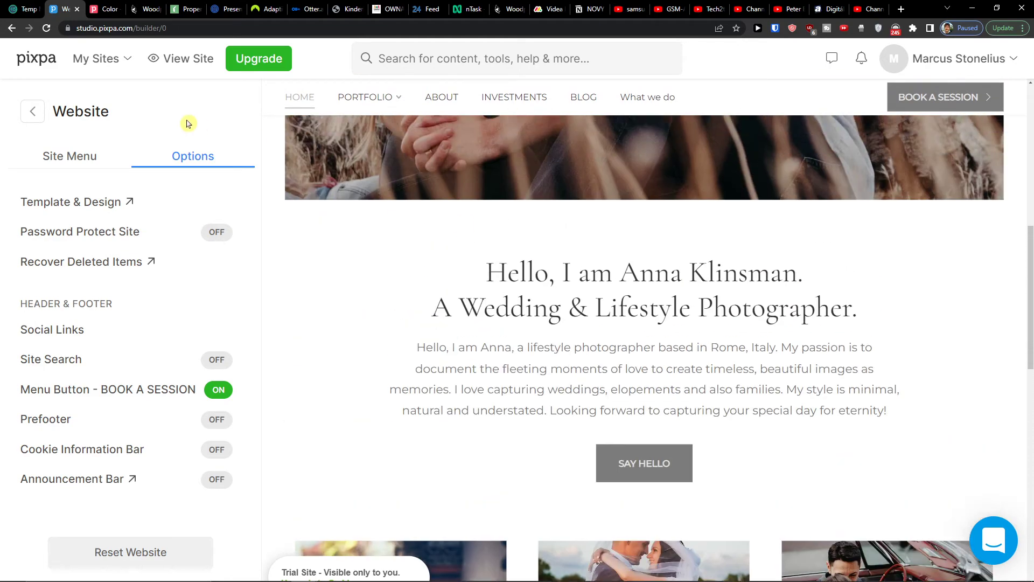
left_click(102, 171)
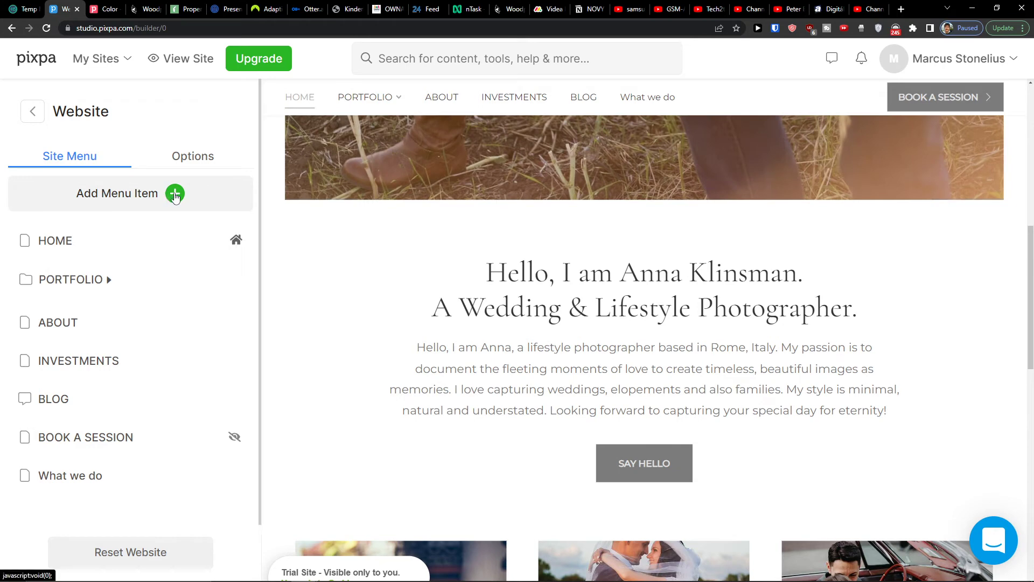
- Rearrange the site menu so ABOUT sits at the top level directly under HOME
left_click(236, 246)
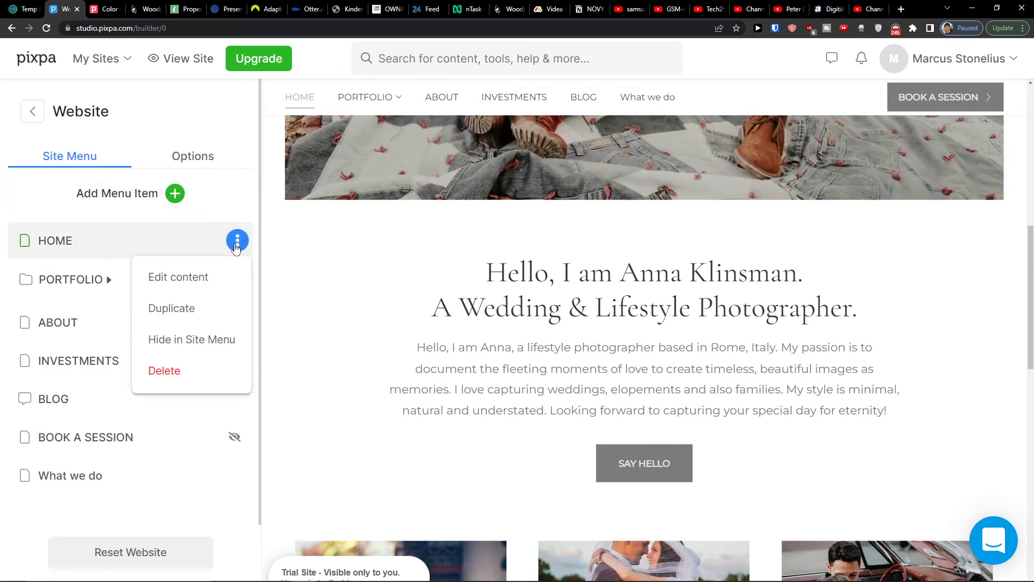
left_click_drag(23, 320, 48, 237)
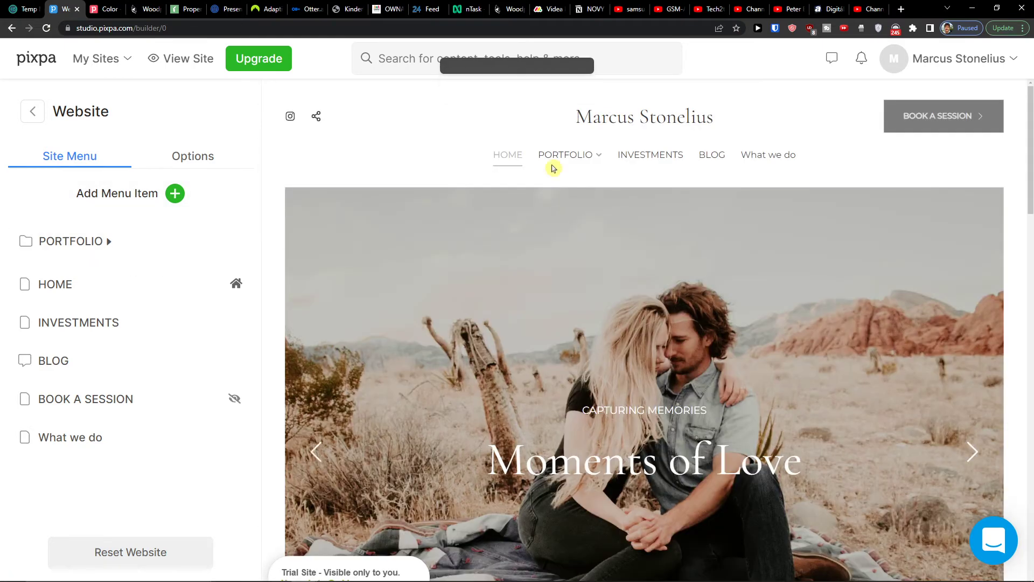
left_click_drag(122, 289, 132, 244)
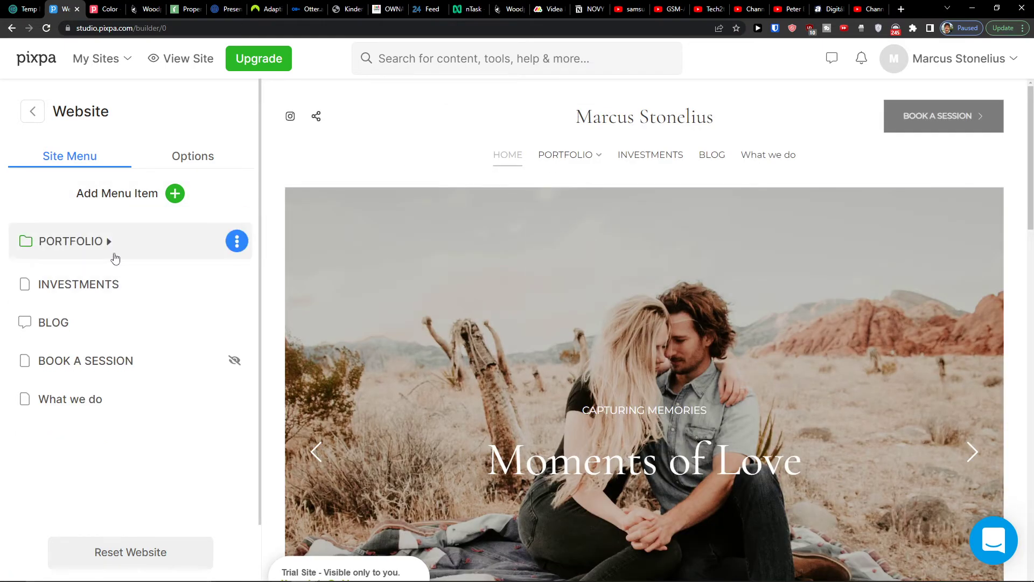
left_click(114, 255)
left_click_drag(93, 333, 70, 240)
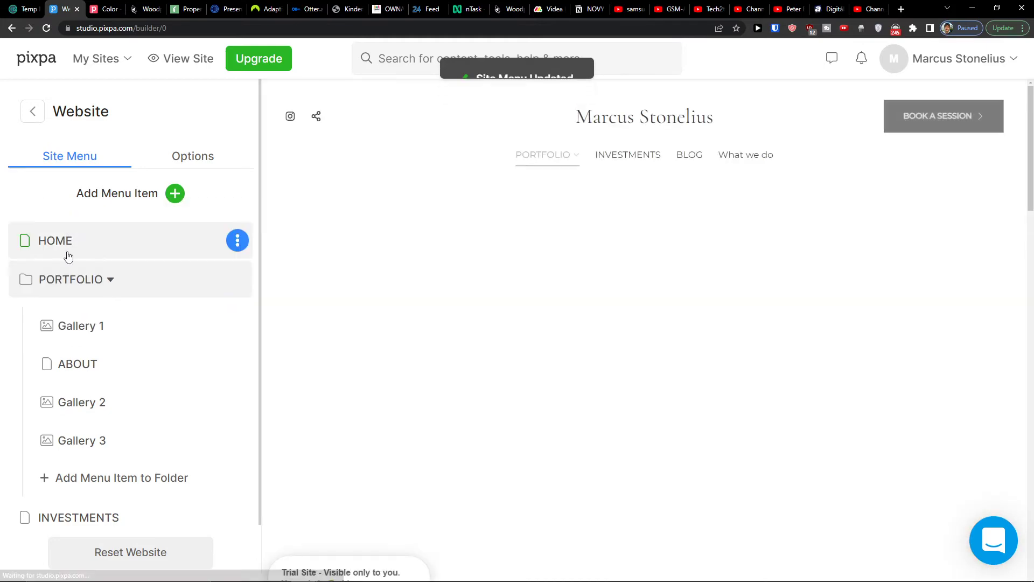
left_click_drag(76, 362, 31, 259)
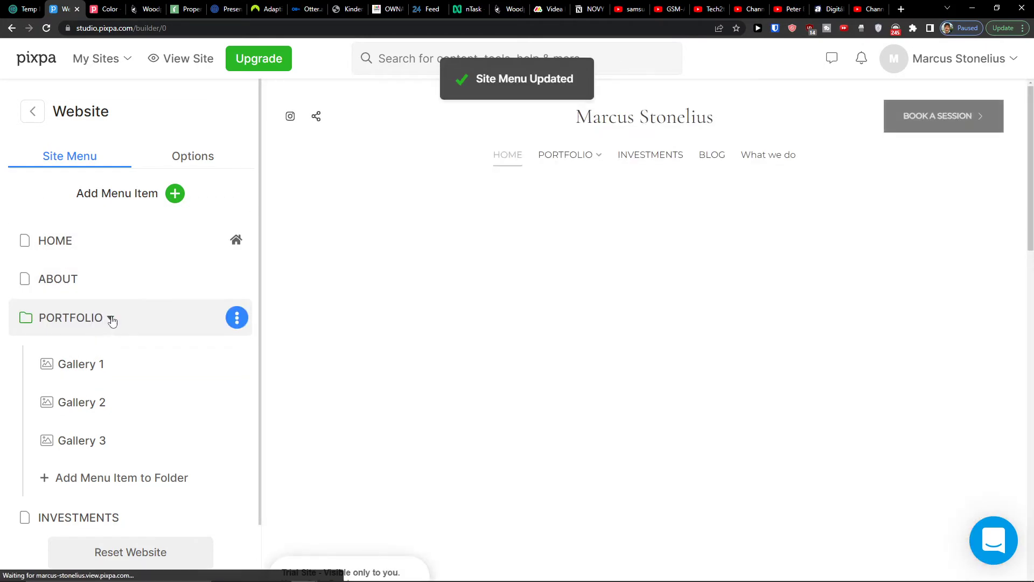
left_click(110, 317)
- Move BLOG into the PORTFOLIO folder, reposition BOOK A SESSION, and view Add Menu Item choices
left_click_drag(76, 398, 109, 324)
left_click_drag(76, 396, 105, 328)
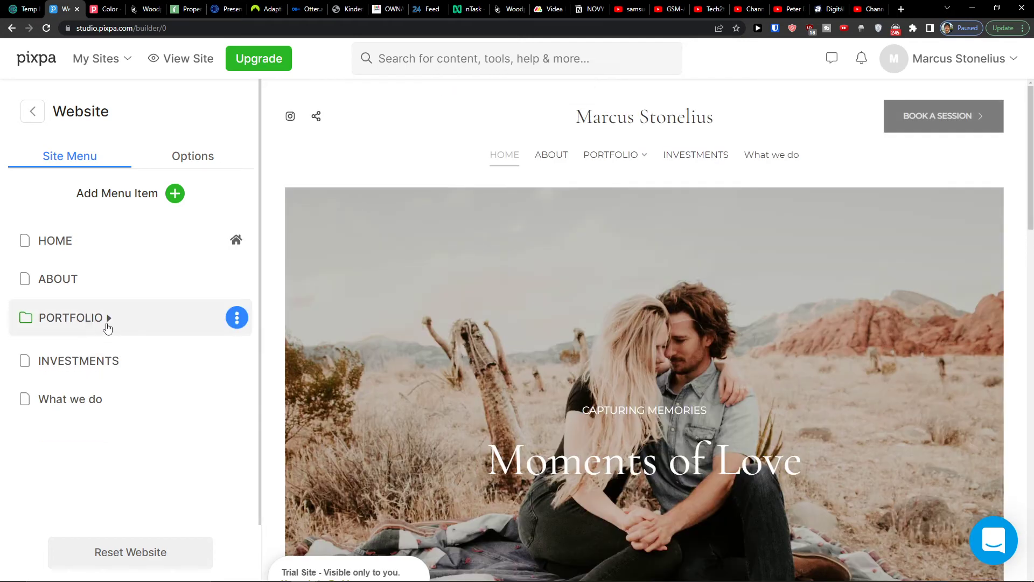
left_click(108, 326)
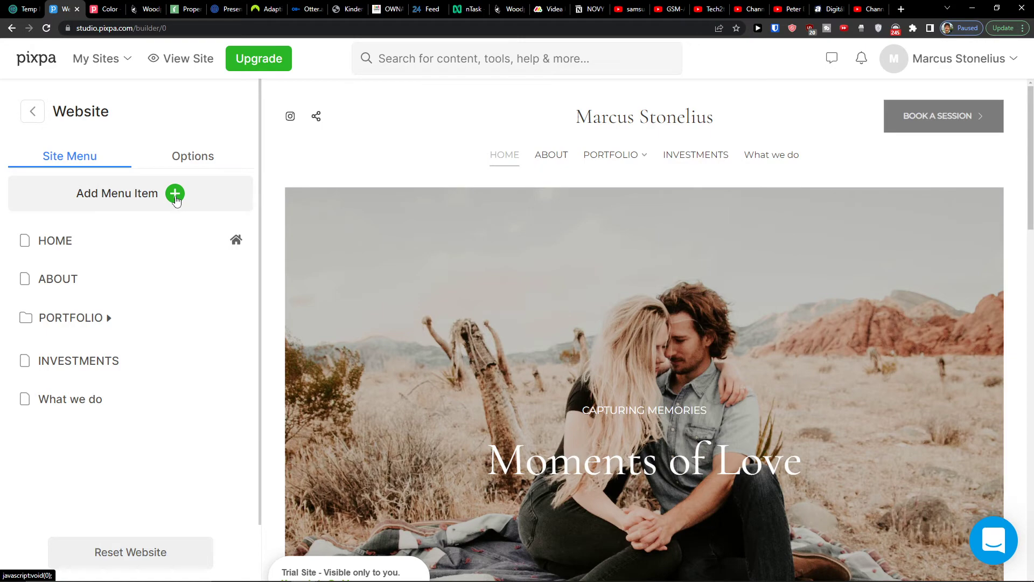
left_click(176, 197)
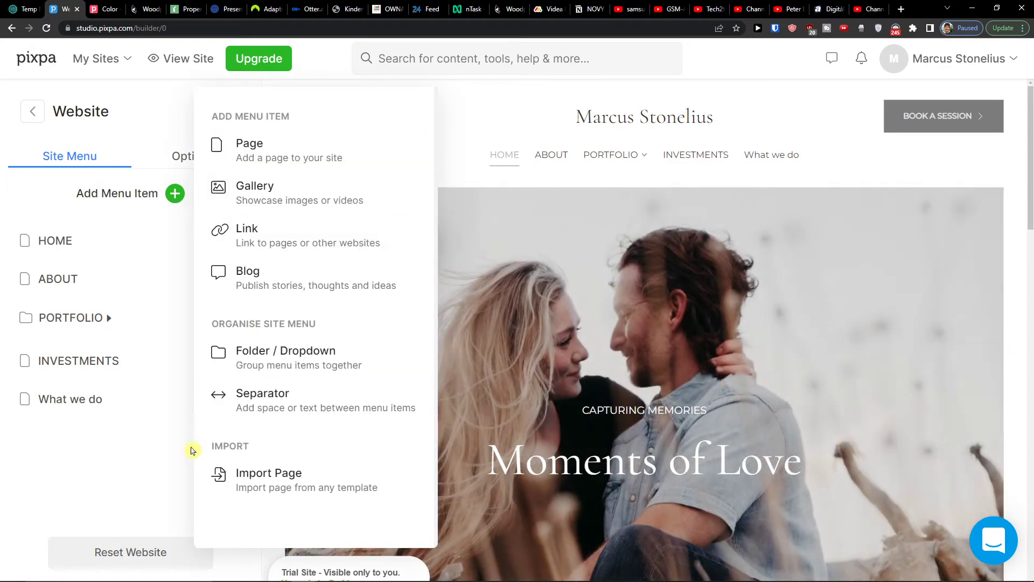
left_click(153, 492)
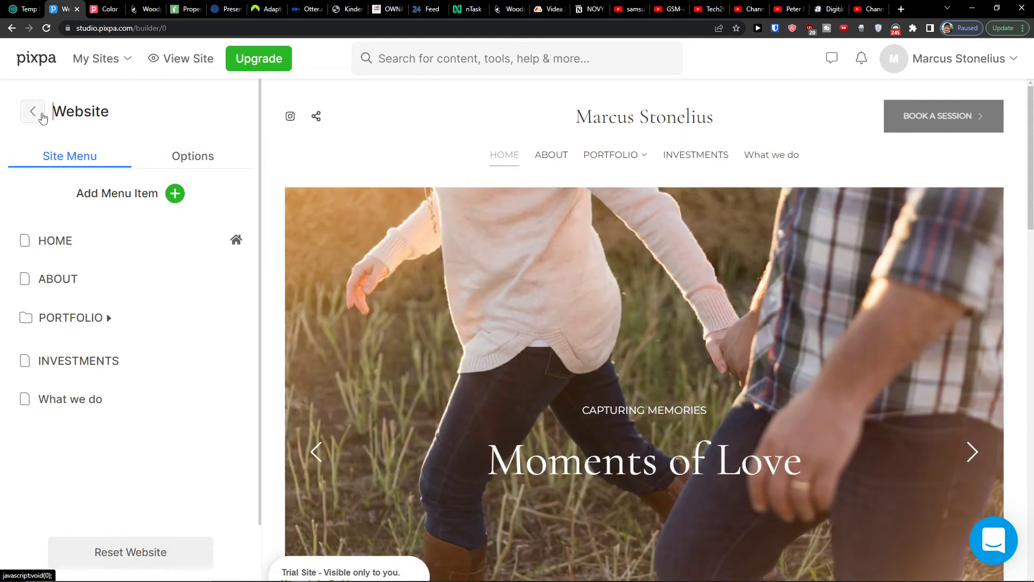
- Enable Sell Products in the Store section and confirm with Yes, Enable
left_click(43, 118)
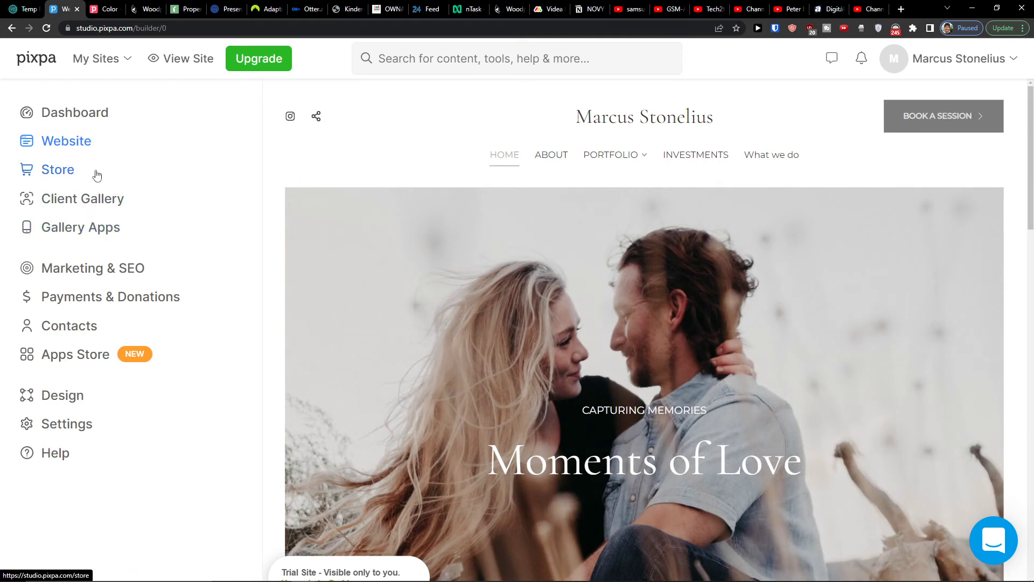
left_click(97, 175)
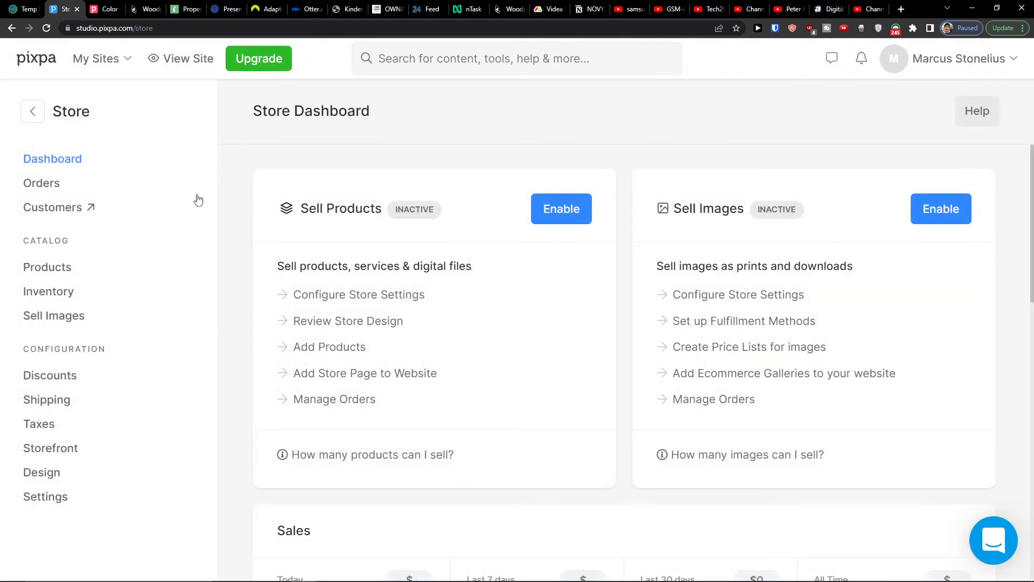
left_click(566, 210)
left_click(489, 377)
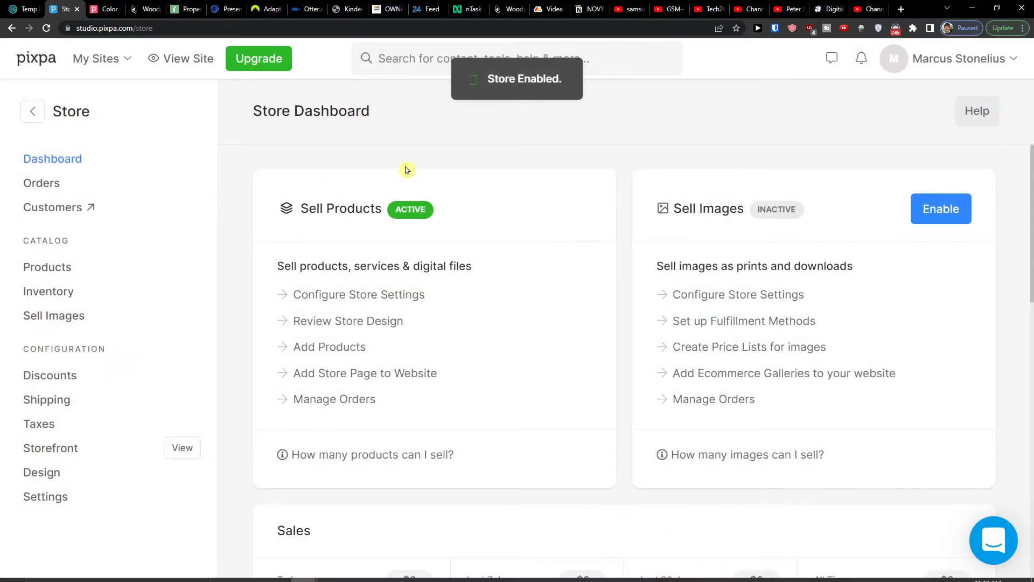
- Scroll the Store dashboard to review the four active sample products
scroll(414, 165, "down", 1)
scroll(461, 161, "up", 1)
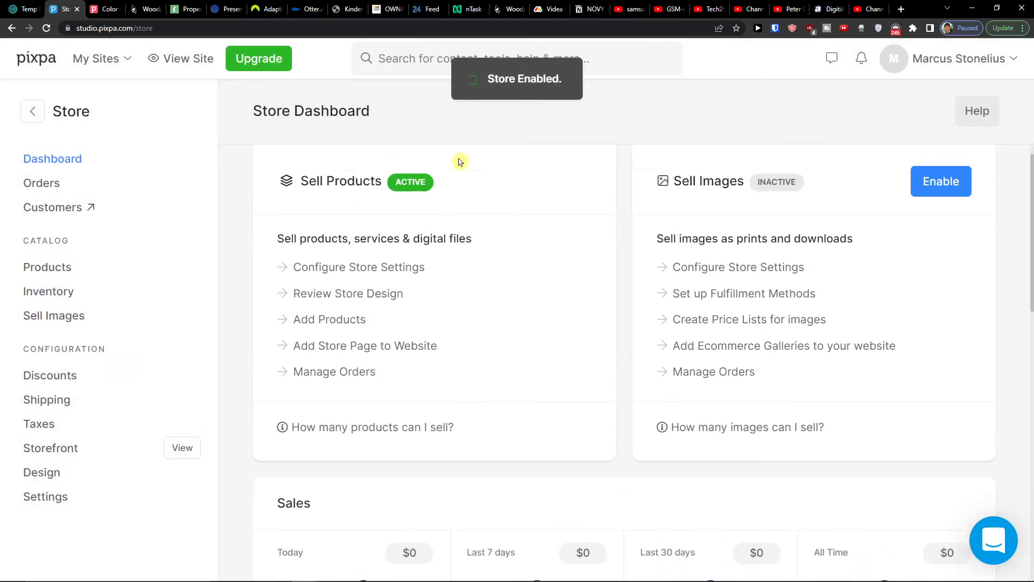
scroll(477, 210, "down", 1)
scroll(471, 253, "down", 1)
scroll(461, 280, "up", 1)
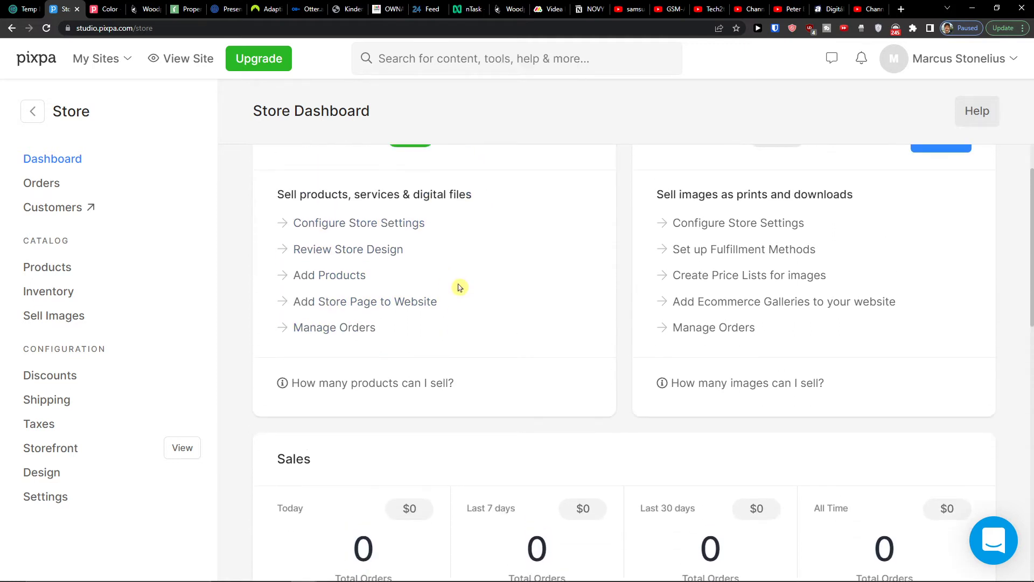
scroll(450, 299, "down", 1)
scroll(439, 431, "down", 4)
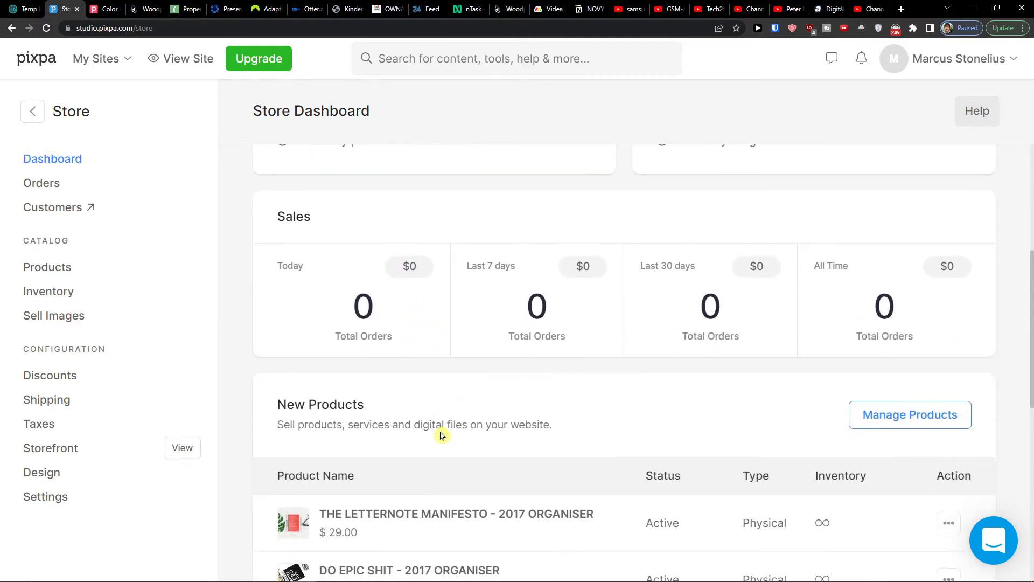
scroll(888, 312, "up", 6)
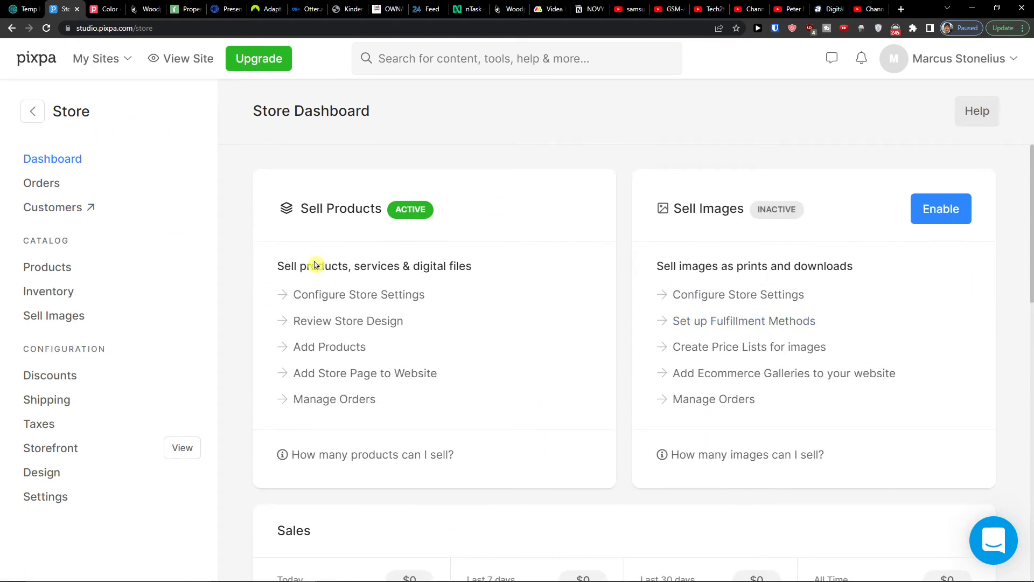
scroll(323, 266, "down", 6)
- Look over the empty Orders and Customers pages, then show the Products list of four sample items
left_click(51, 185)
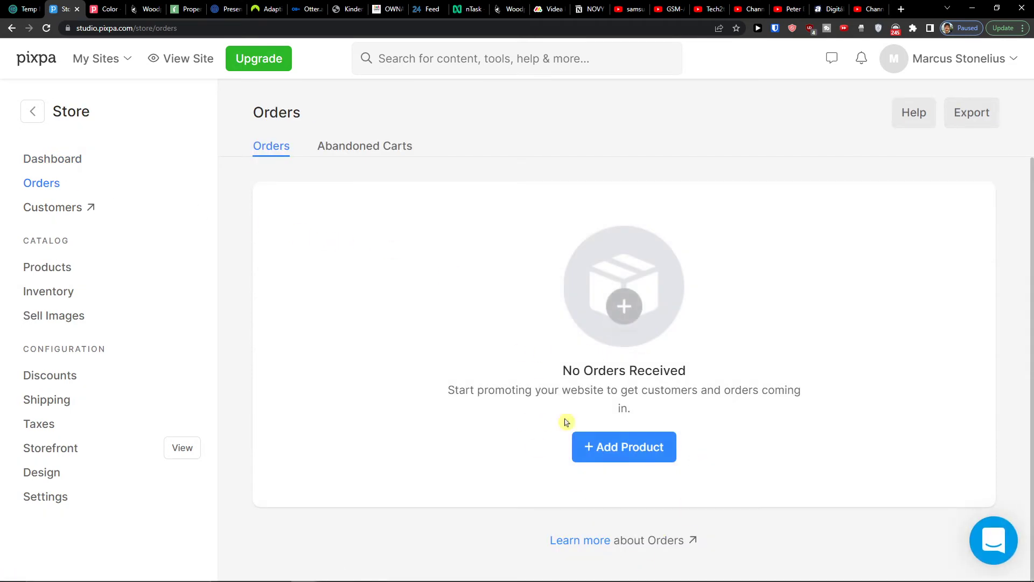
left_click(65, 211)
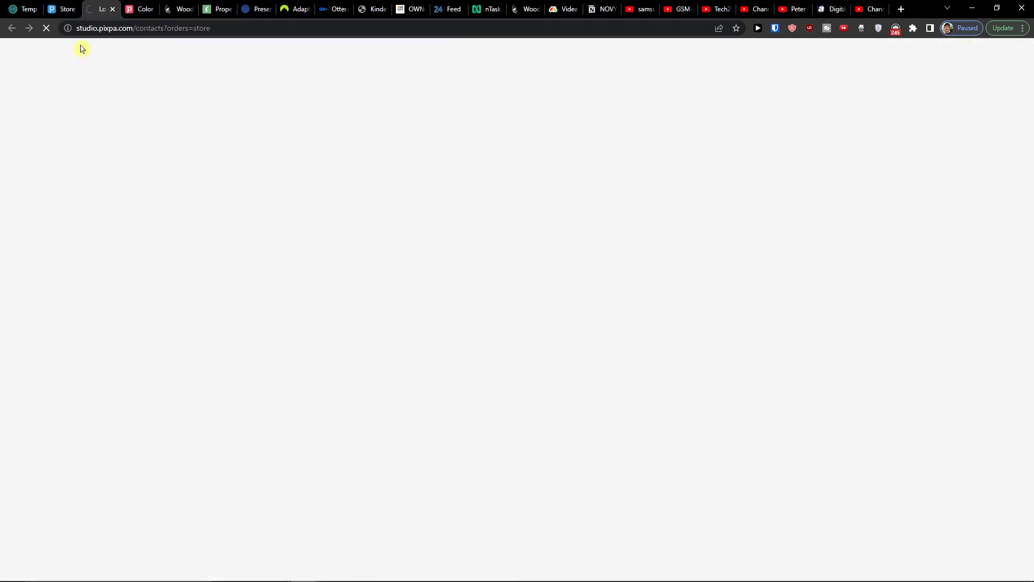
left_click(63, 9)
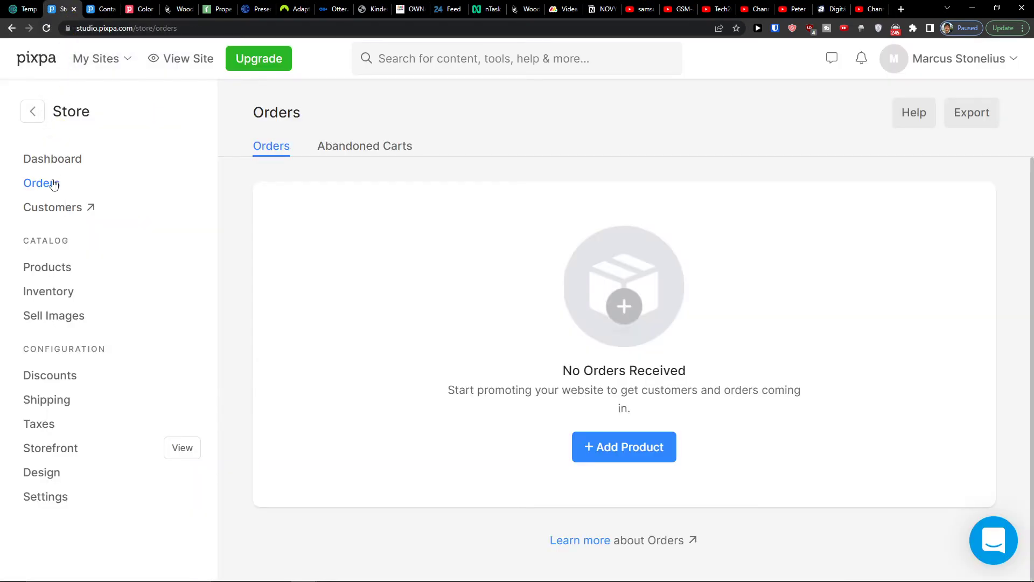
left_click(47, 268)
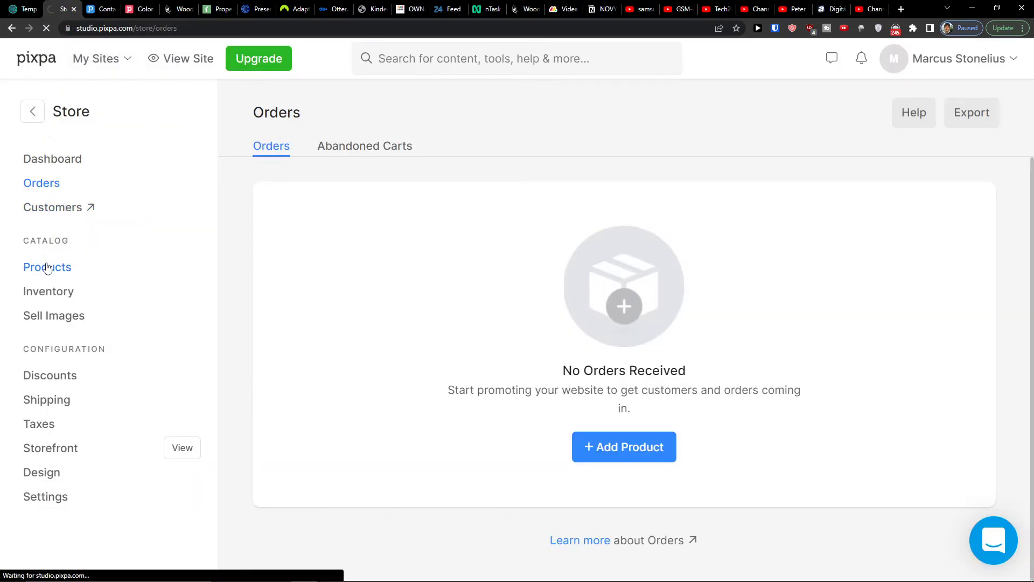
left_click(100, 9)
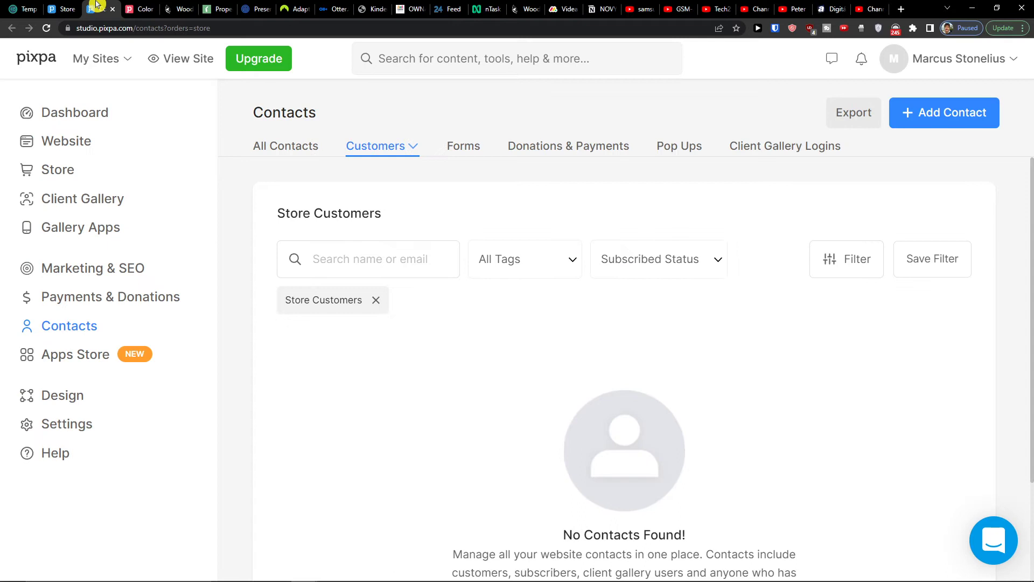
left_click(67, 6)
- Add a new Physical Product to the store from the Add Product menu
scroll(608, 383, "down", 4)
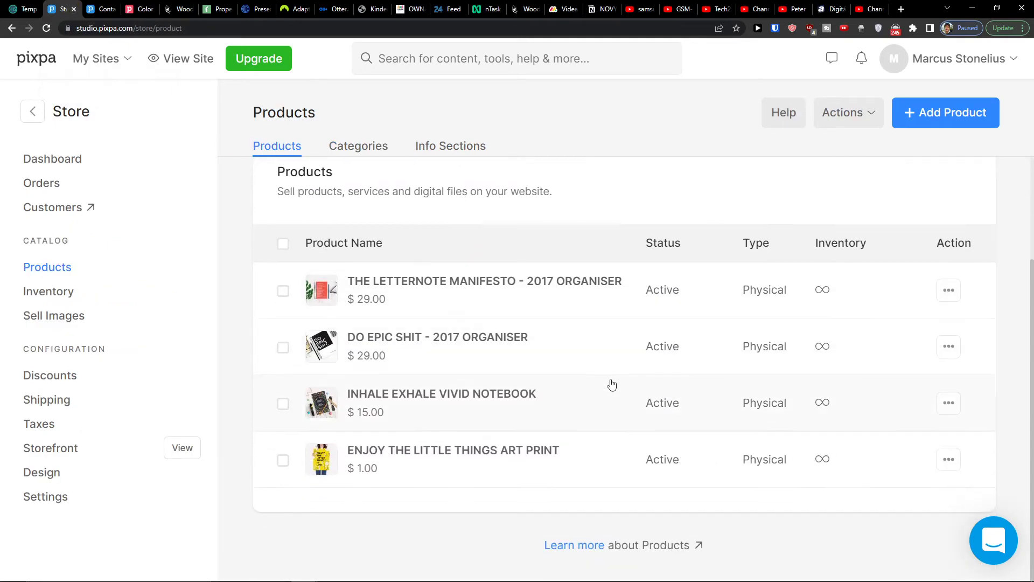
scroll(615, 386, "up", 4)
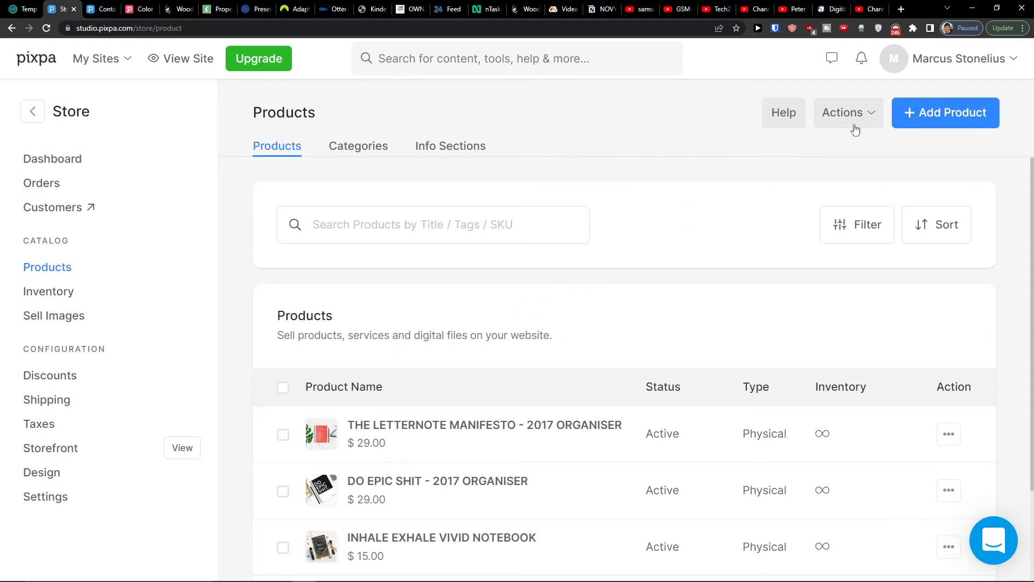
left_click(969, 124)
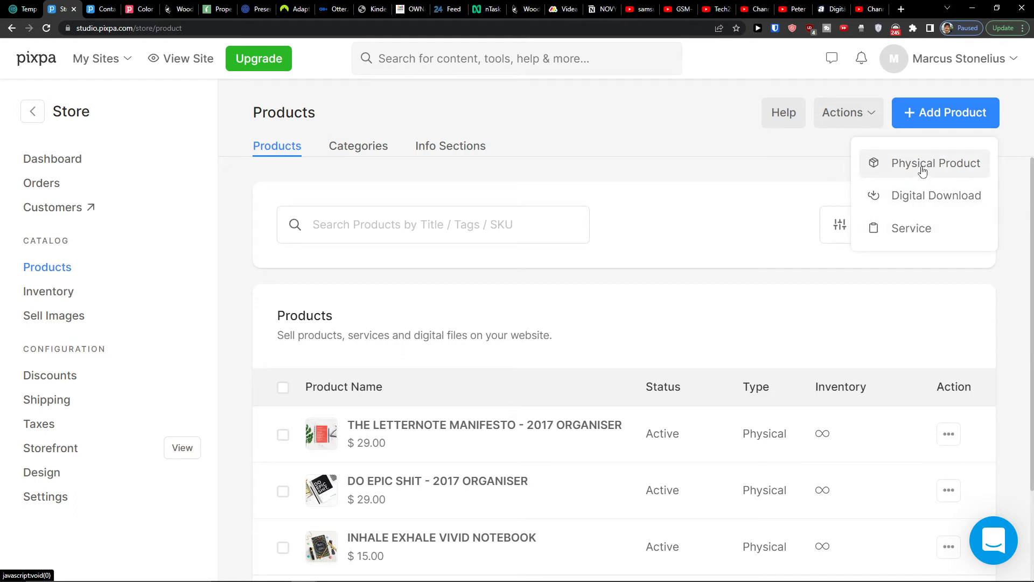
left_click(922, 170)
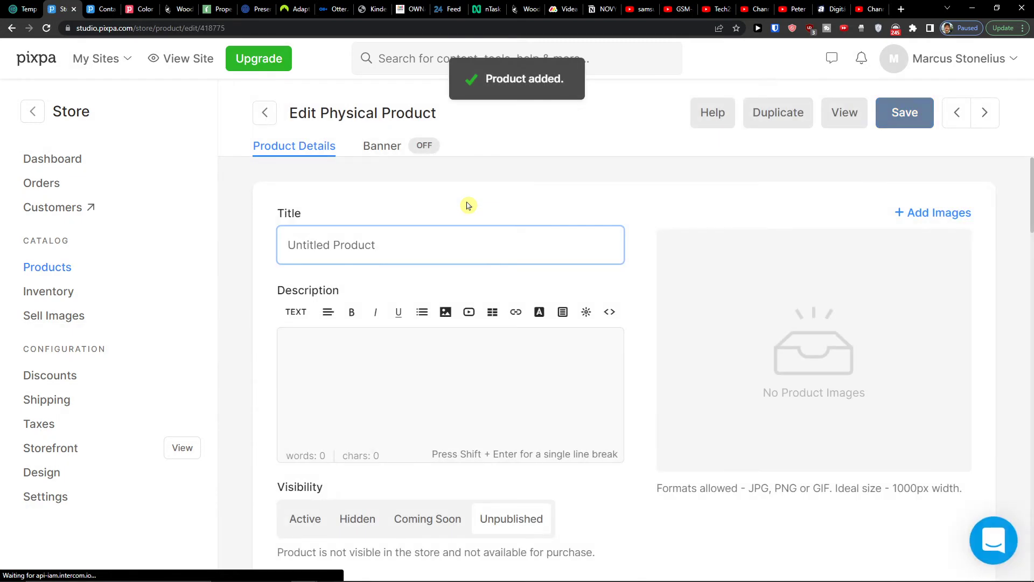
- Title the product 'Stracraft 2 Picture' and describe it as 'Its a picture from startcraft 2 Game'
type("S")
key("BackSpace")
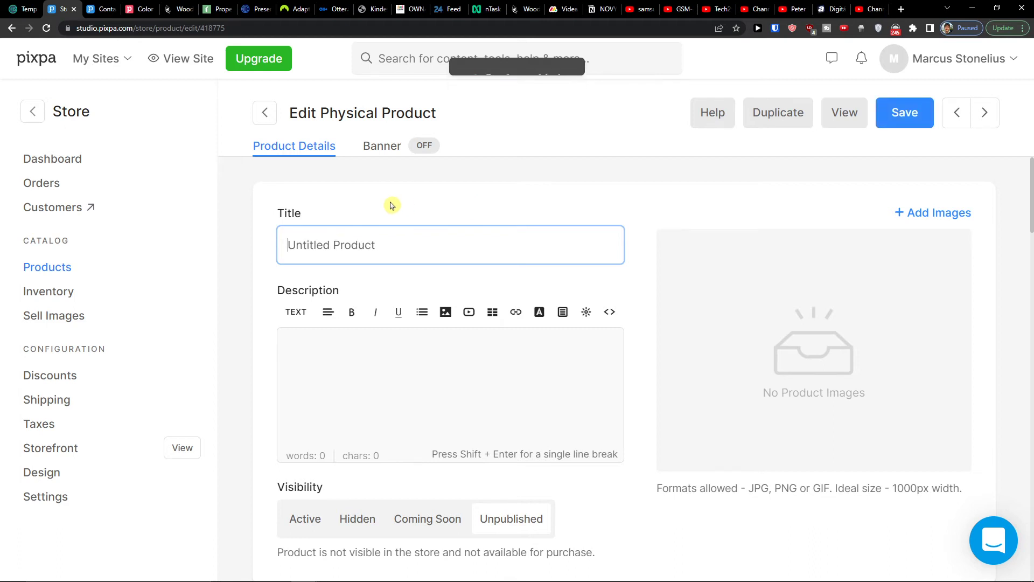
triple_click(377, 246)
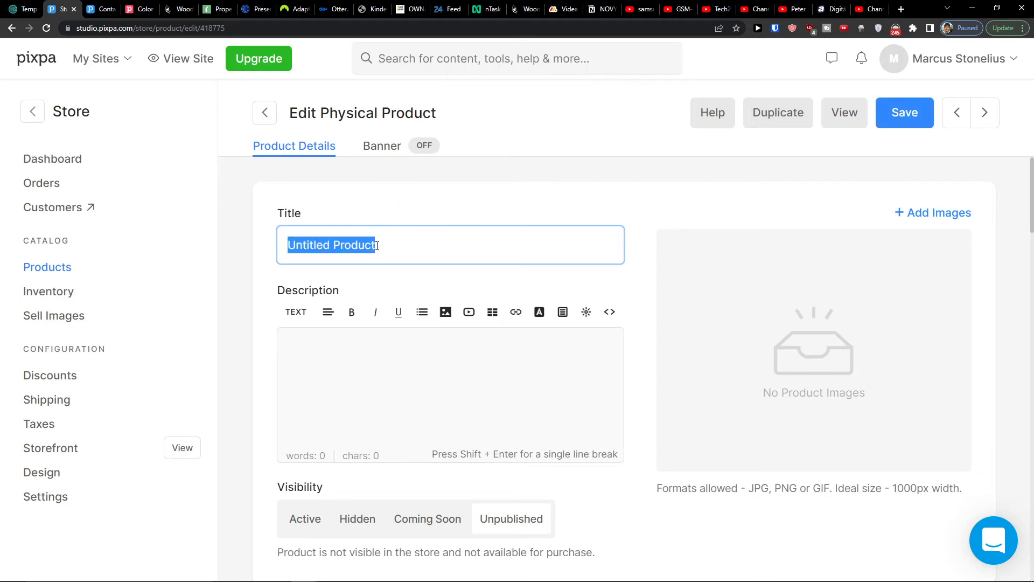
type("sc2 Pic")
key("ctrl+a")
type("S")
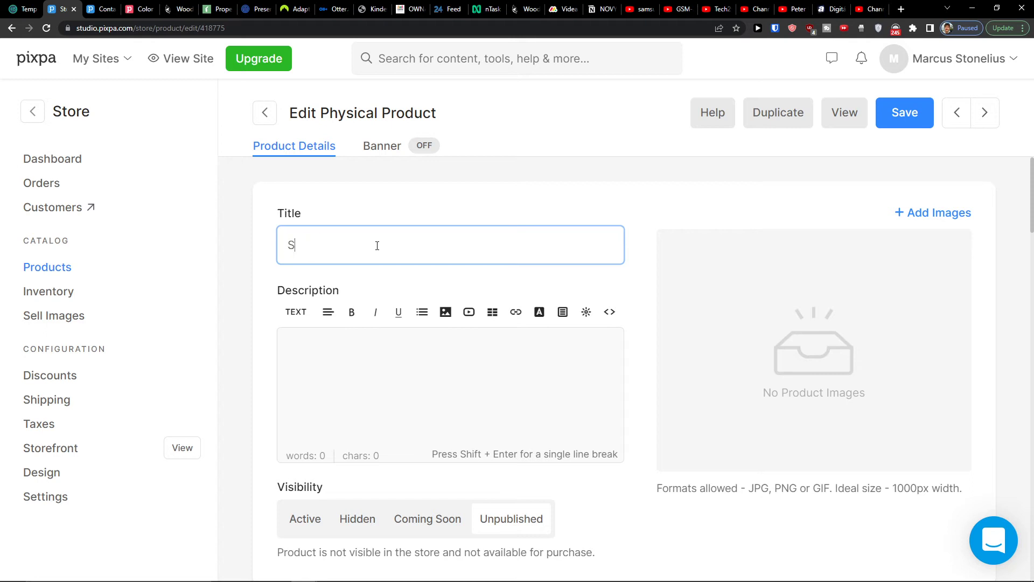
type("tracraft 2 Picture")
key("Tab")
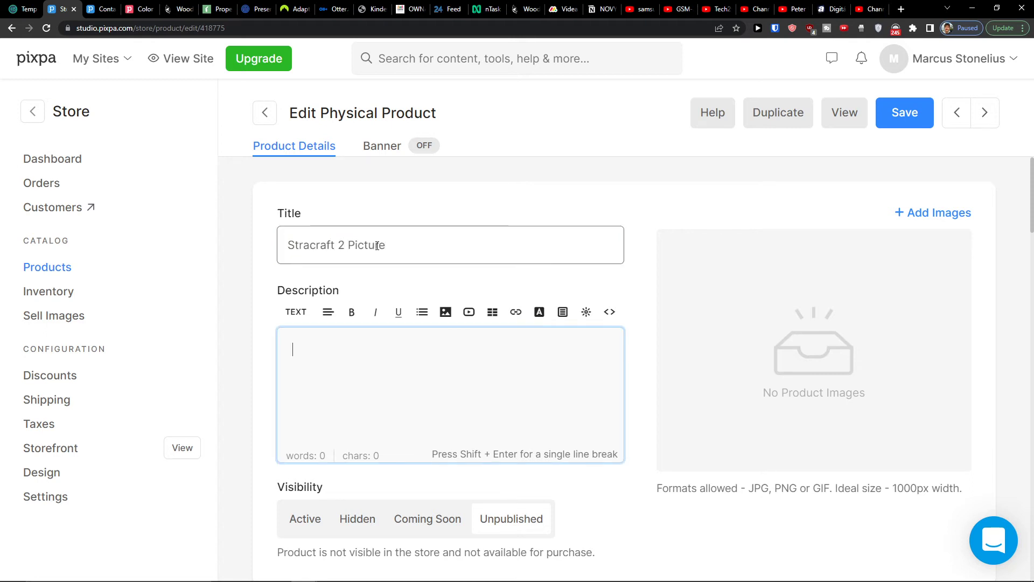
type("Its a picture from start")
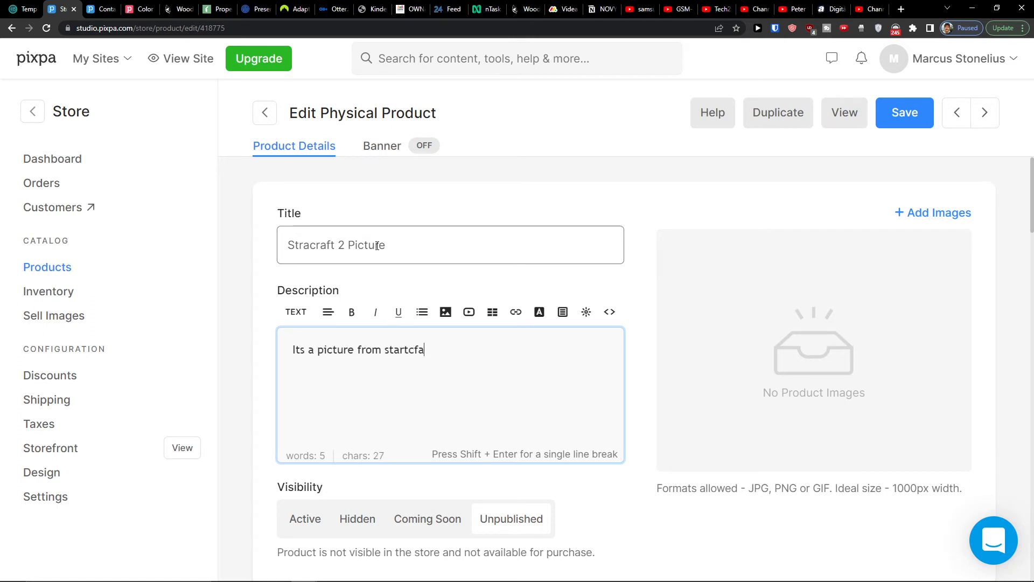
type("craft 2 Game")
- Try the Visible, Hidden and Coming Soon visibility options, leaving the product Unpublished
scroll(377, 246, "down", 3)
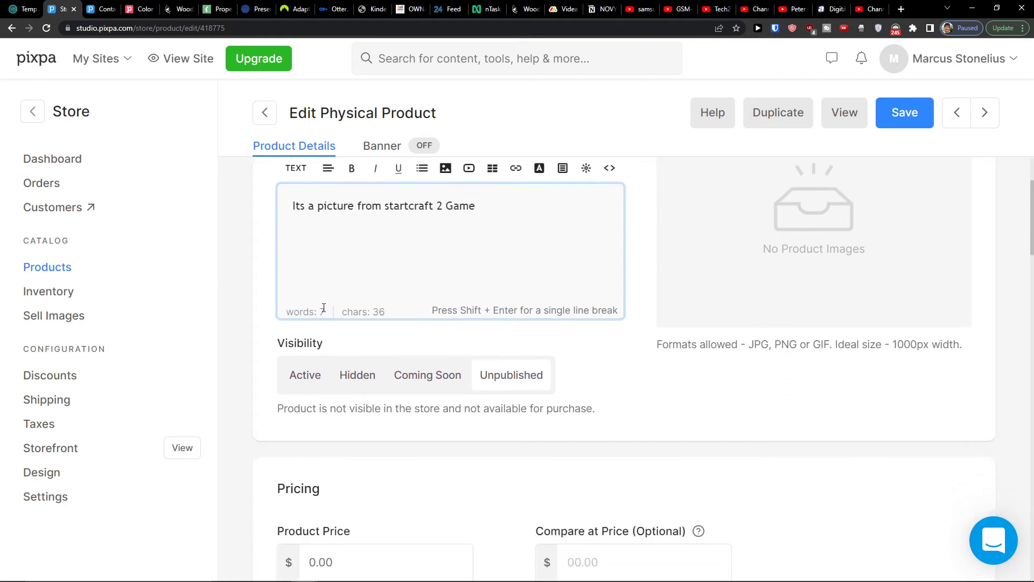
left_click(303, 374)
left_click(372, 381)
left_click(426, 379)
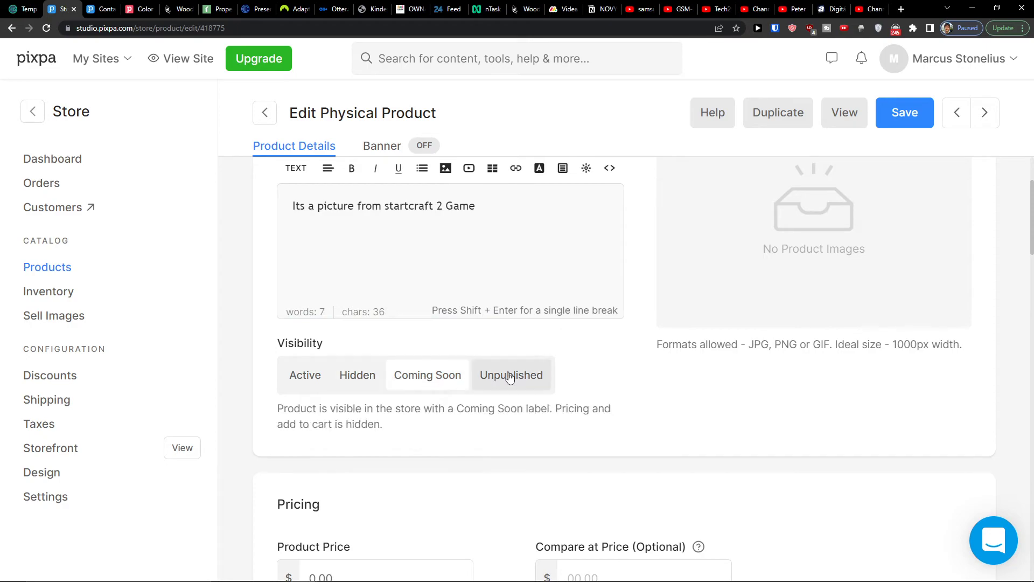
left_click(516, 379)
scroll(324, 375, "up", 3)
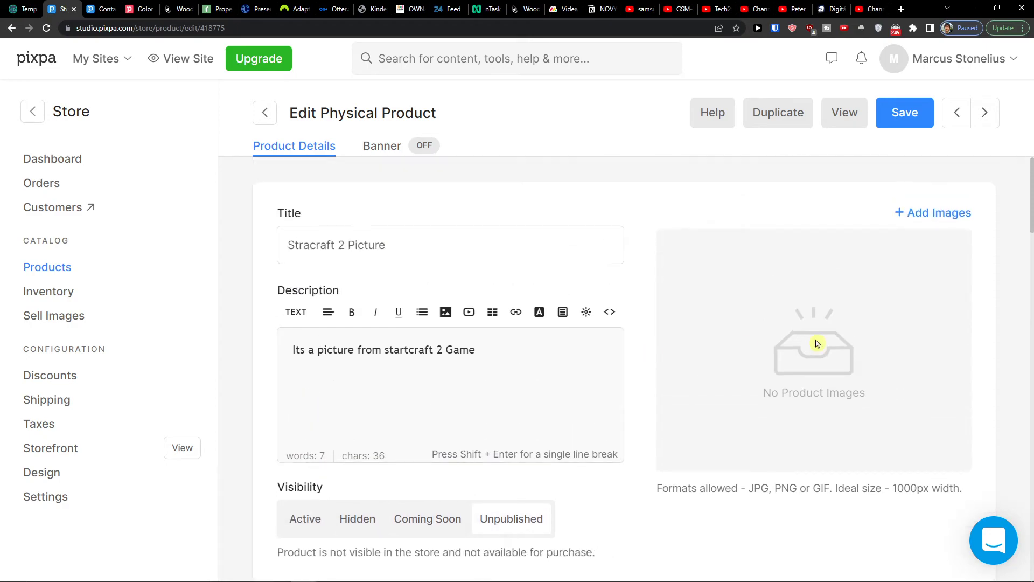
- Upload the StarCraft image from the Desktop as the product picture
left_click(926, 213)
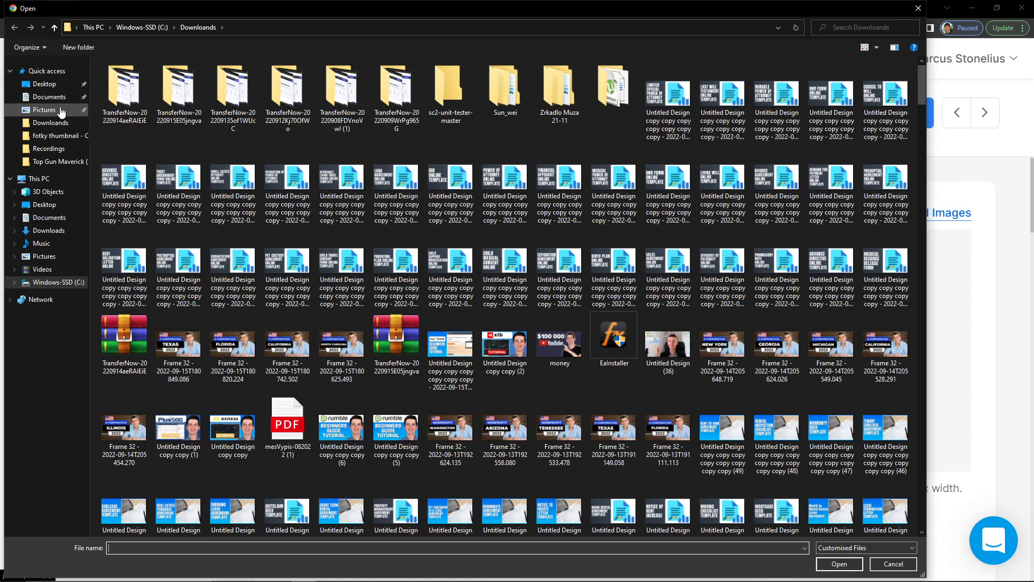
left_click(35, 86)
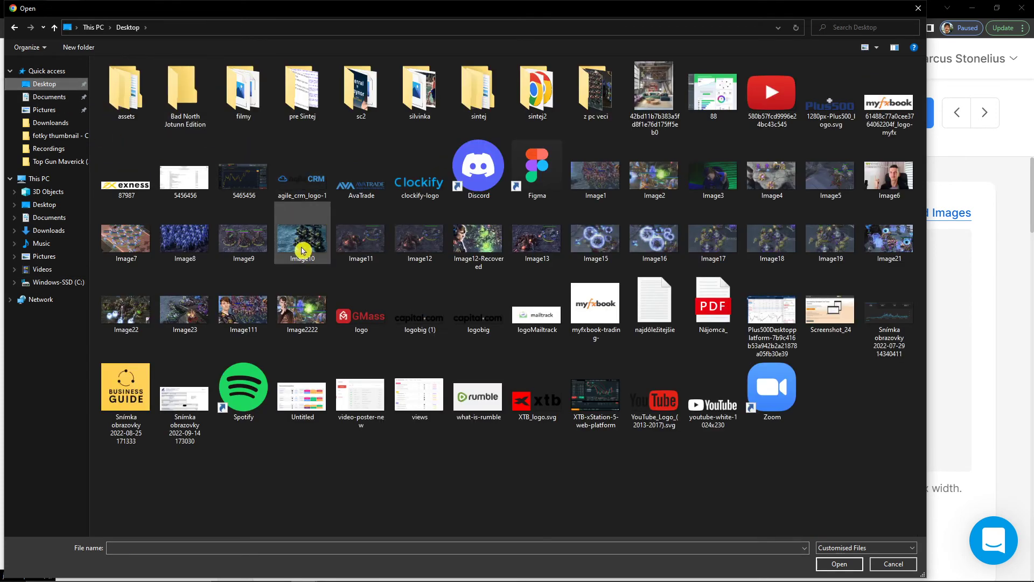
double_click(302, 250)
scroll(829, 311, "down", 3)
scroll(789, 303, "up", 3)
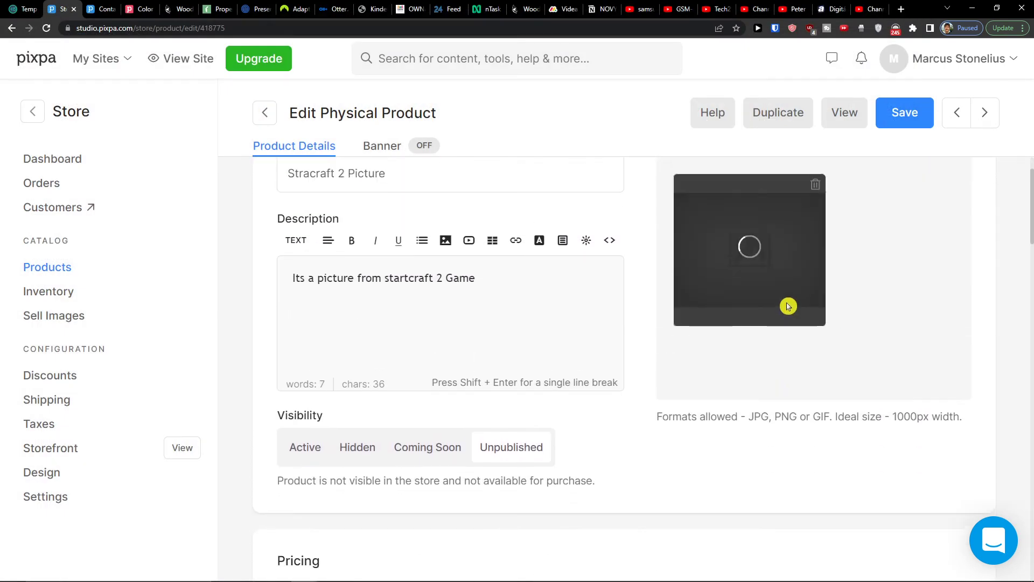
scroll(533, 307, "down", 3)
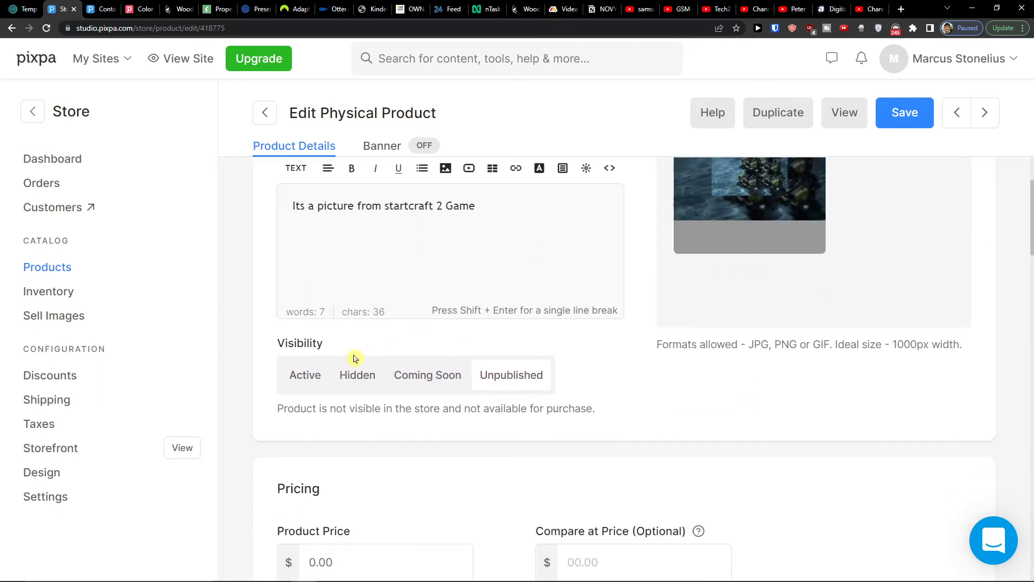
- Make the product Active with a $50 price and a $60 compare-at price
left_click(305, 376)
scroll(410, 414, "down", 3)
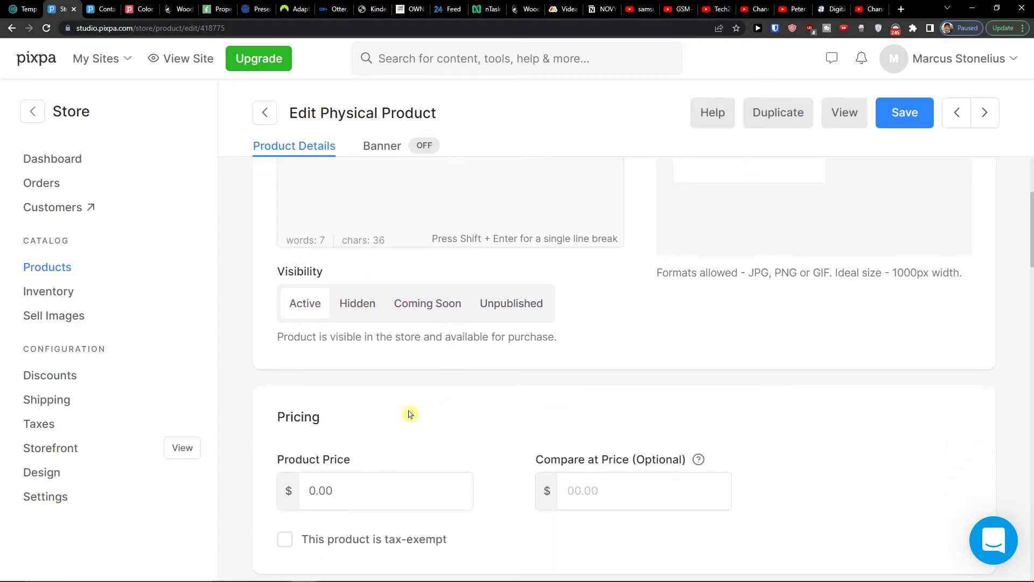
left_click(402, 427)
type("50")
left_click(579, 425)
type("60")
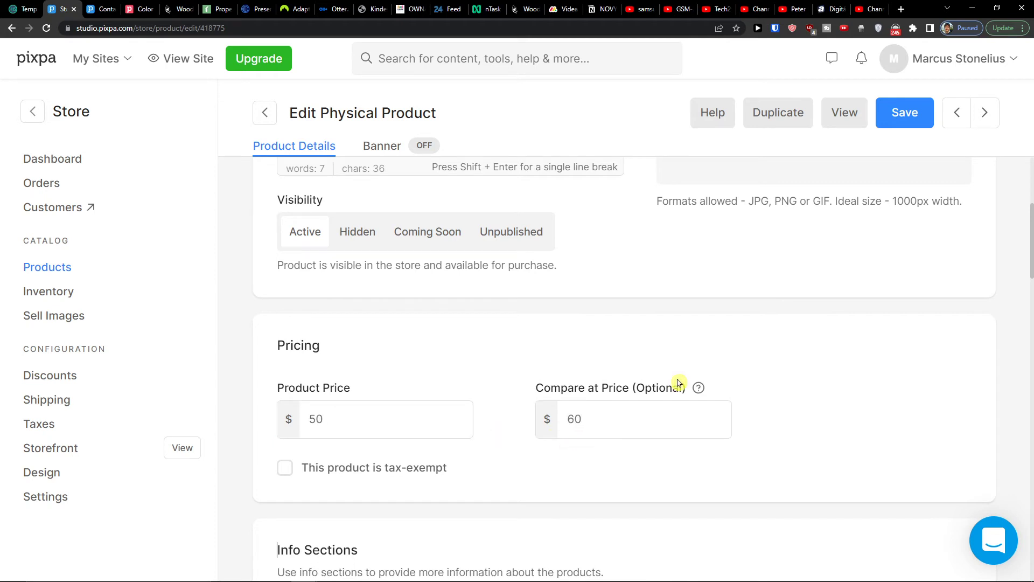
mouse_move(698, 388)
scroll(457, 355, "down", 1)
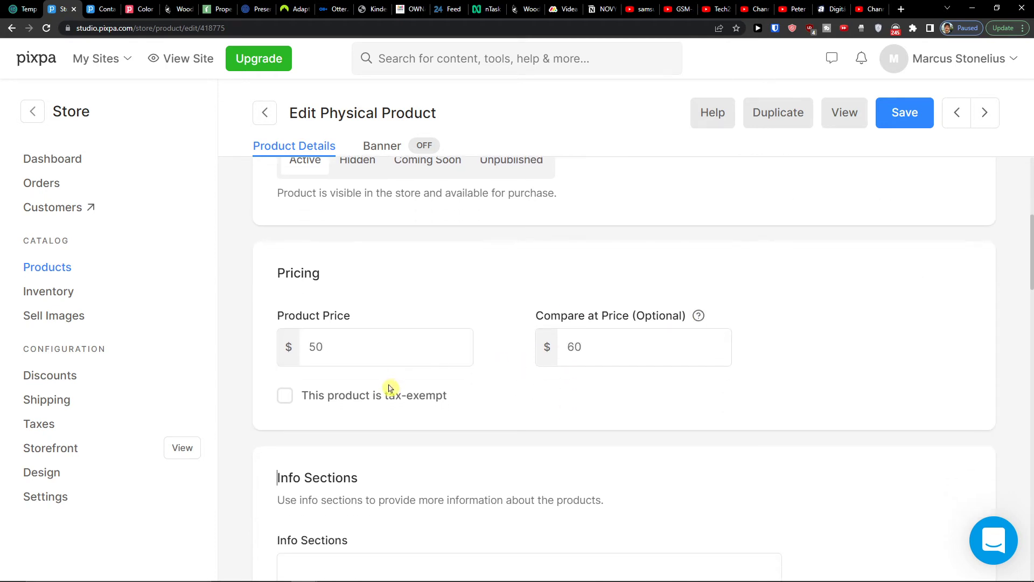
scroll(388, 390, "down", 4)
scroll(389, 389, "up", 1)
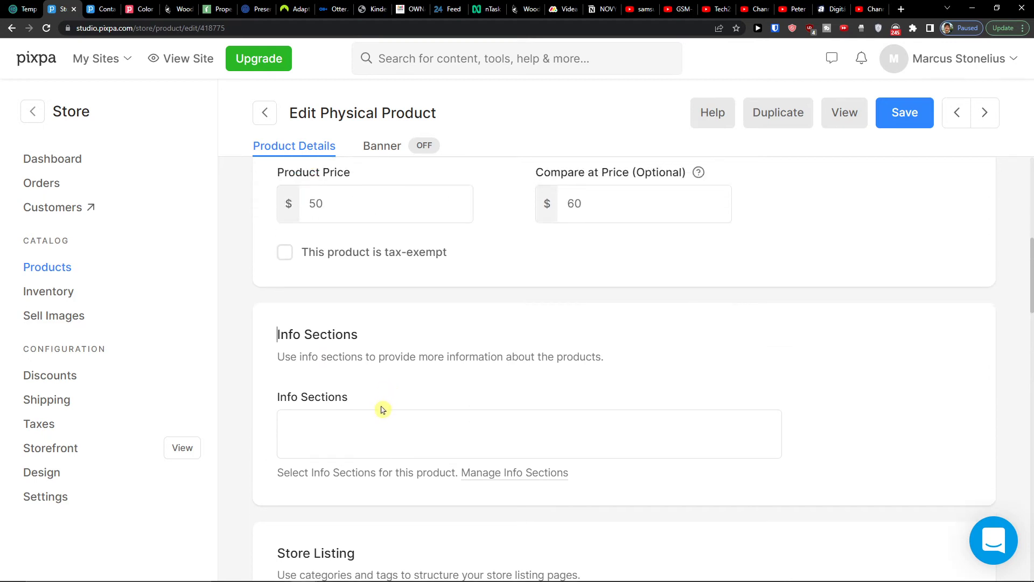
- Check the info sections and store category fields, leaving both empty
left_click(418, 424)
left_click(470, 401)
scroll(470, 401, "down", 3)
scroll(431, 366, "down", 2)
left_click(415, 315)
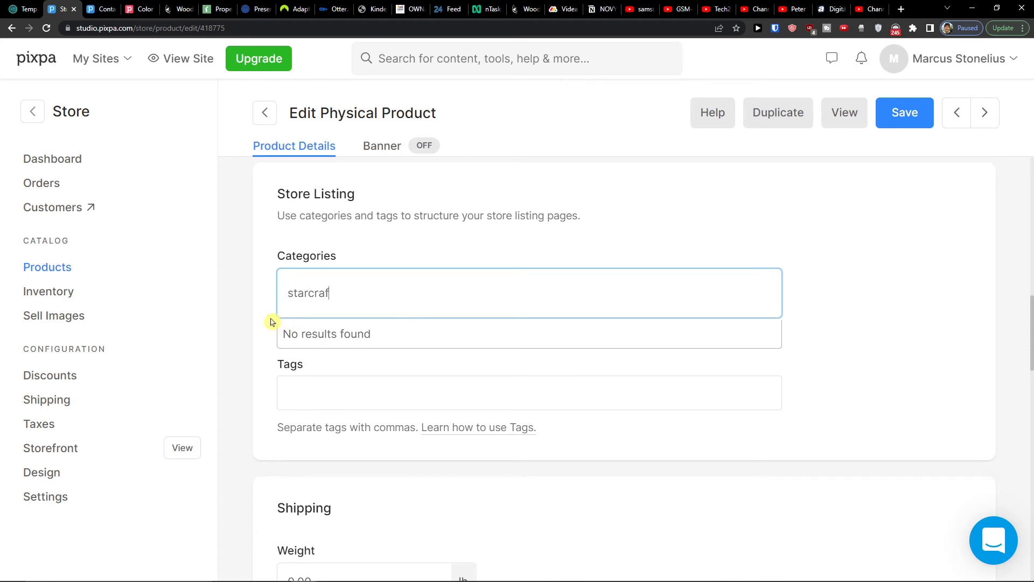
key("ctrl+a")
key("BackSpace")
scroll(264, 326, "down", 5)
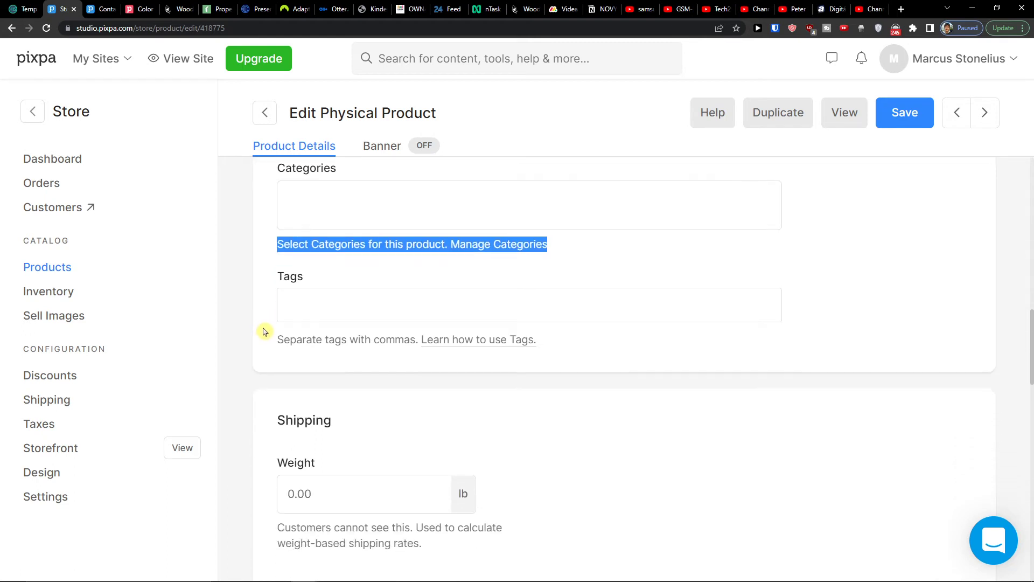
- Set the product's shipping weight to 5 lb and try the inventory tracking toggle
left_click(332, 349)
double_click(432, 340)
type("5")
scroll(457, 429, "down", 3)
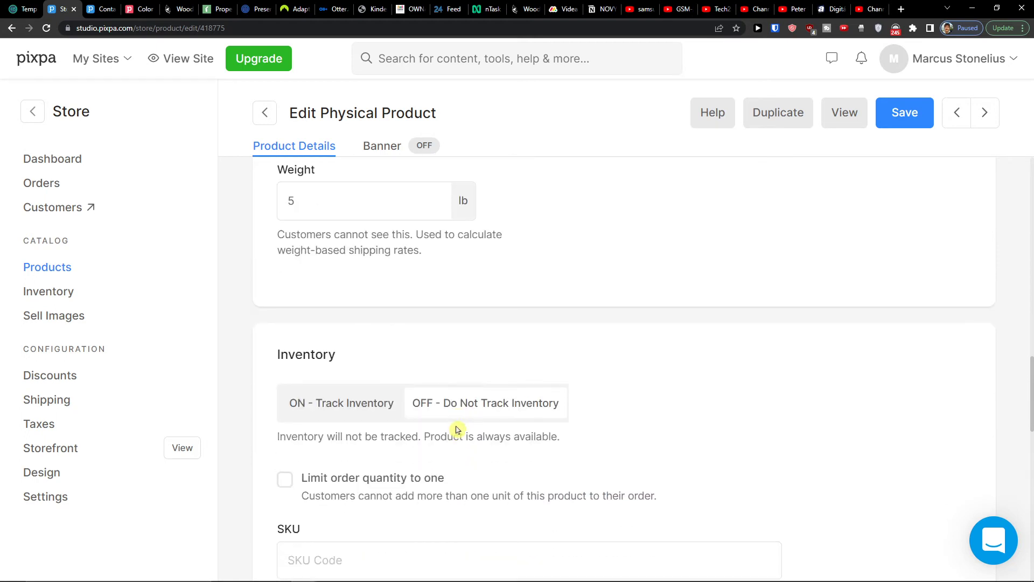
left_click(347, 404)
- Turn inventory tracking back off and enable product options
left_click(485, 401)
scroll(484, 406, "down", 2)
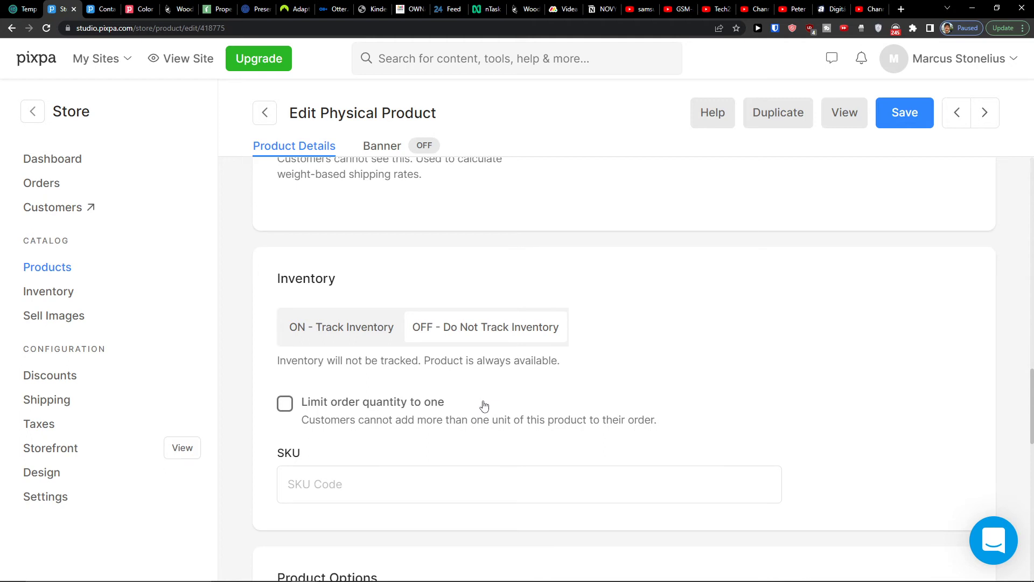
scroll(484, 405, "down", 3)
scroll(490, 407, "down", 1)
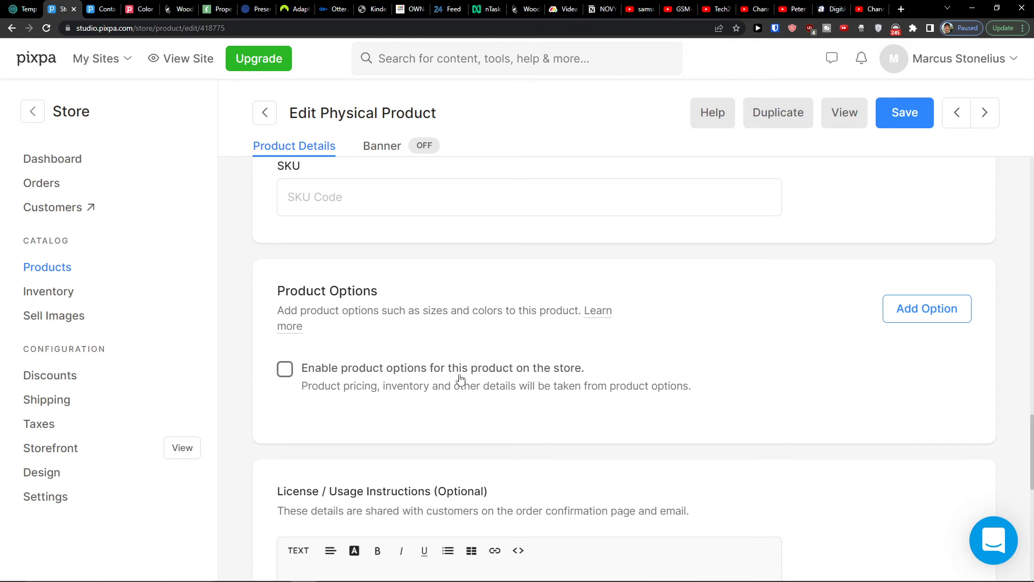
scroll(461, 378, "down", 1)
scroll(460, 377, "up", 1)
left_click(460, 368)
scroll(458, 369, "down", 1)
scroll(394, 267, "up", 1)
- Open the Add Options dialog and close it without adding any options
left_click(940, 313)
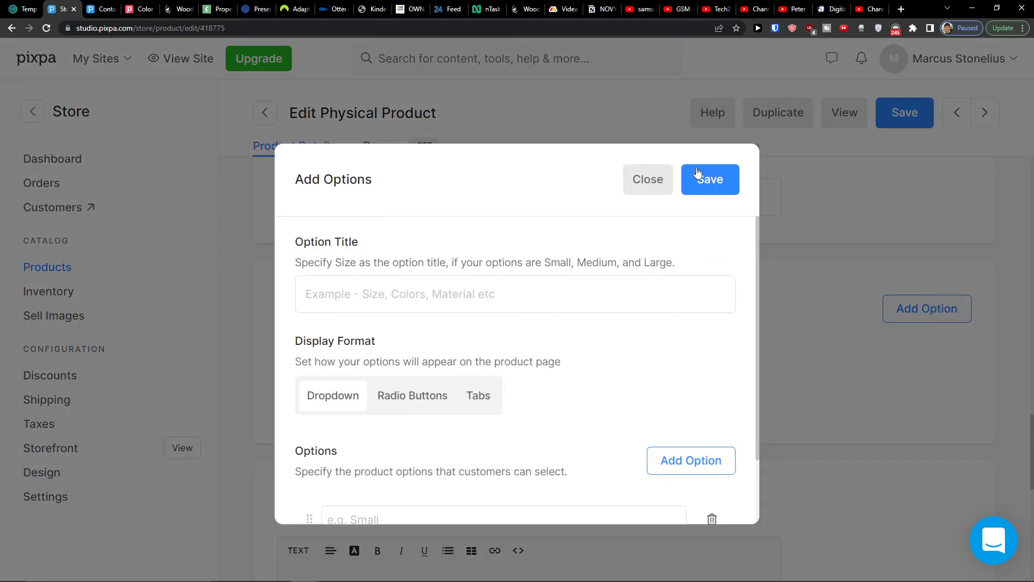
scroll(571, 312, "down", 1)
scroll(575, 323, "up", 1)
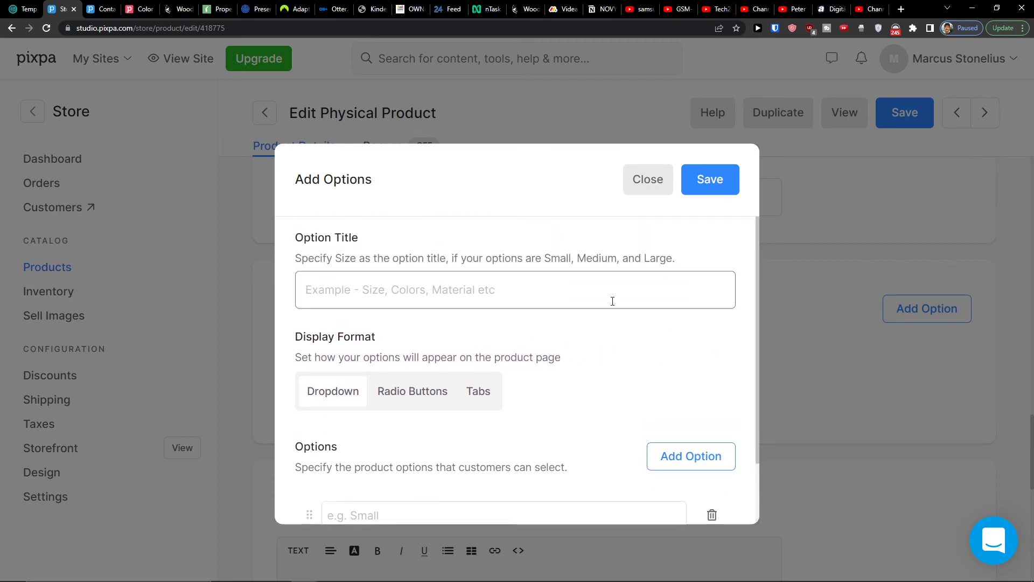
scroll(567, 348, "down", 1)
scroll(625, 377, "down", 1)
scroll(647, 447, "up", 1)
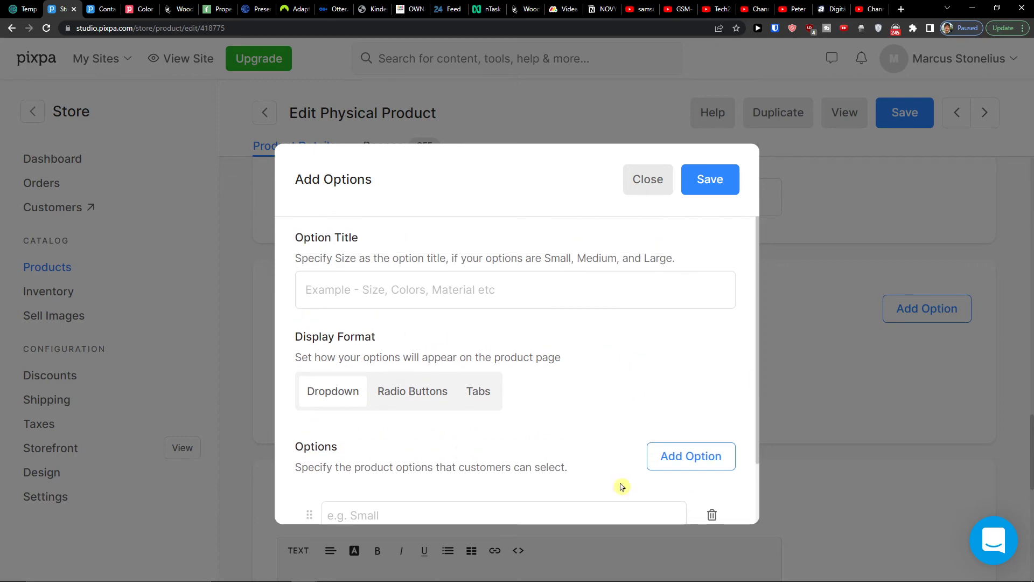
left_click(644, 179)
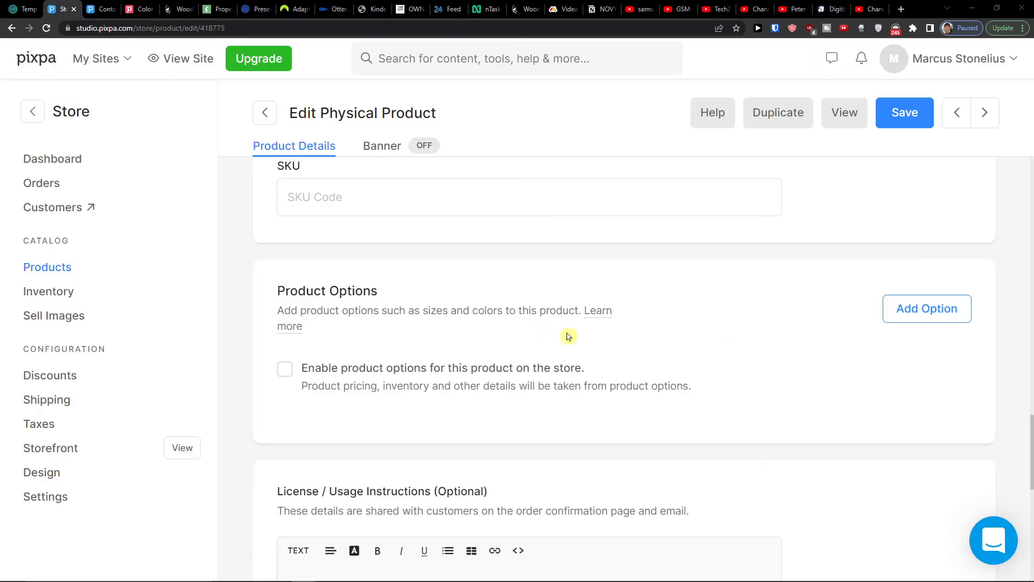
- Scroll down the product page to Page Code Injection, then go to the Inventory list
scroll(567, 336, "down", 4)
scroll(575, 349, "down", 5)
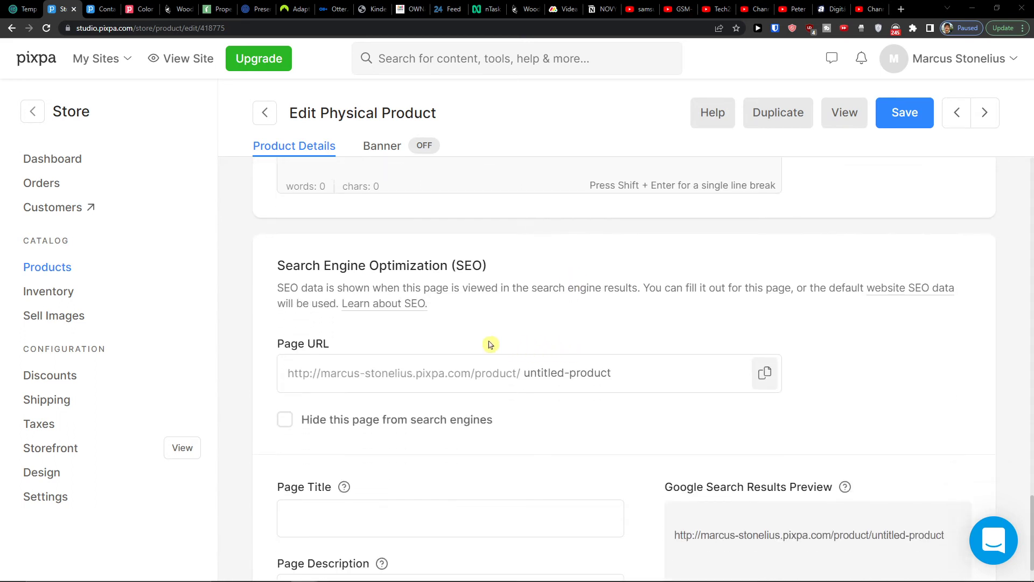
scroll(496, 346, "down", 1)
scroll(431, 393, "down", 5)
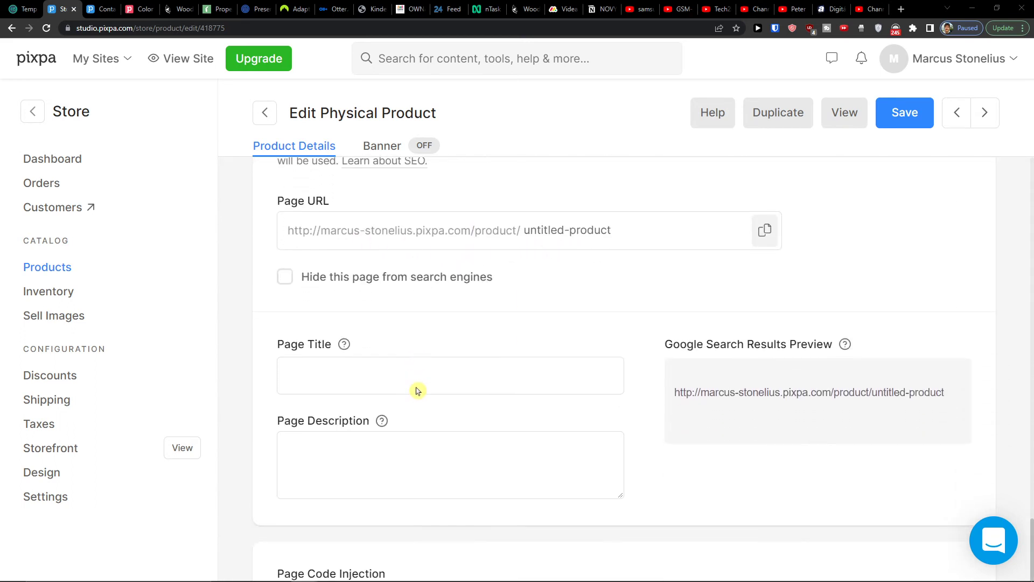
left_click(415, 418)
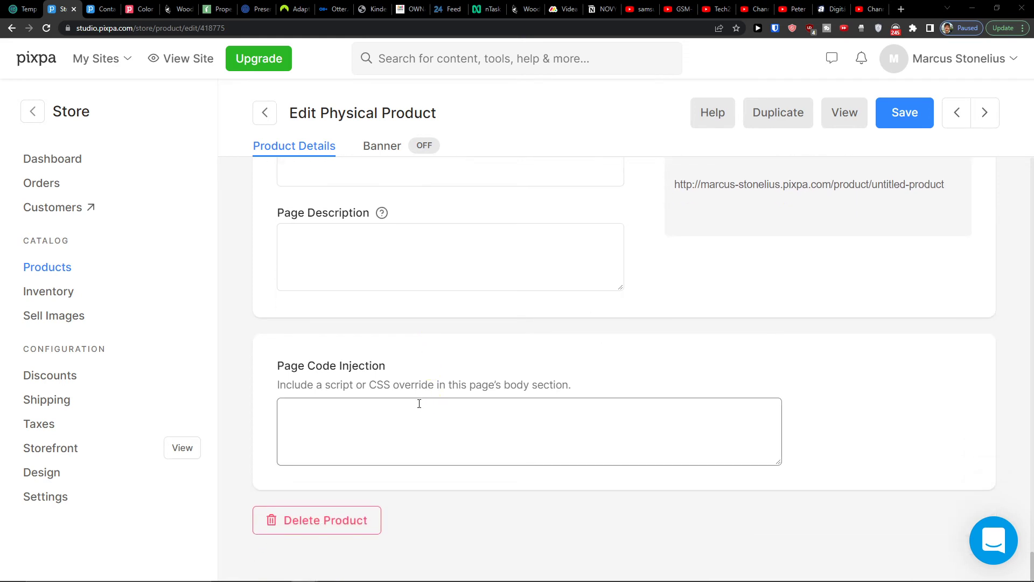
left_click(64, 294)
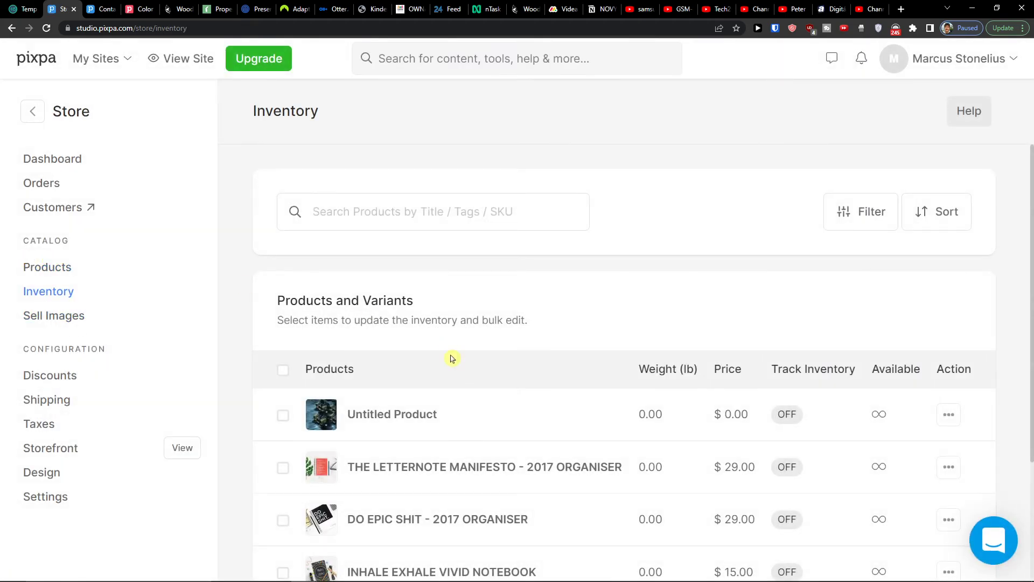
- Retitle the Untitled Product 'Starcraft 2 Picture', save it, and go to Sell Images
scroll(391, 408, "down", 3)
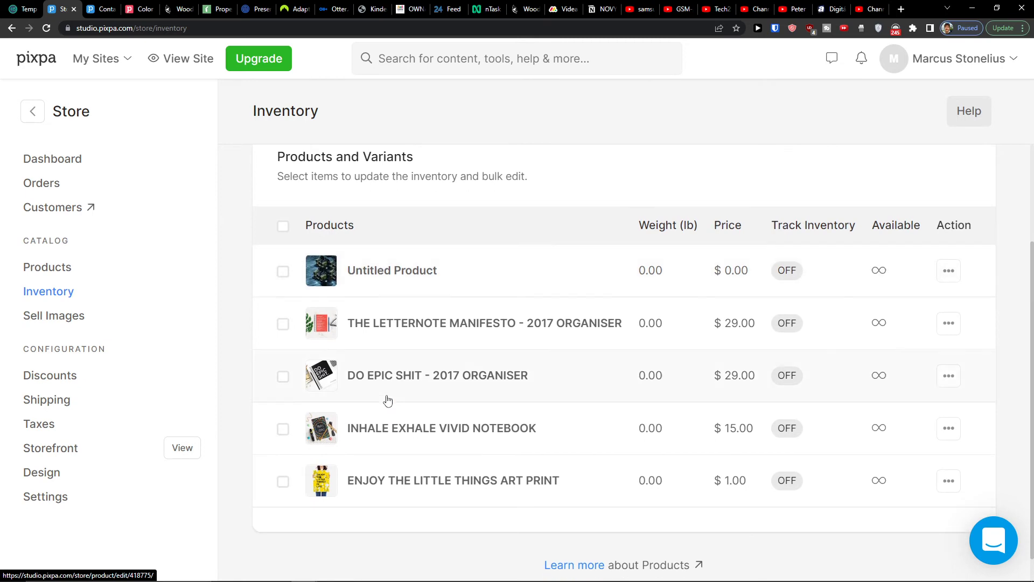
left_click(375, 275)
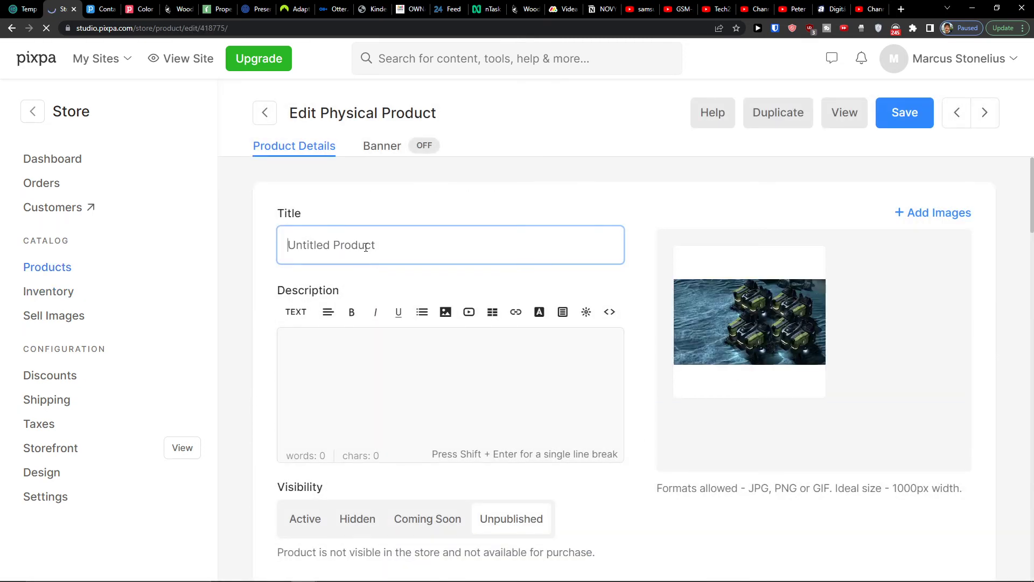
key("ctrl+a")
type("st")
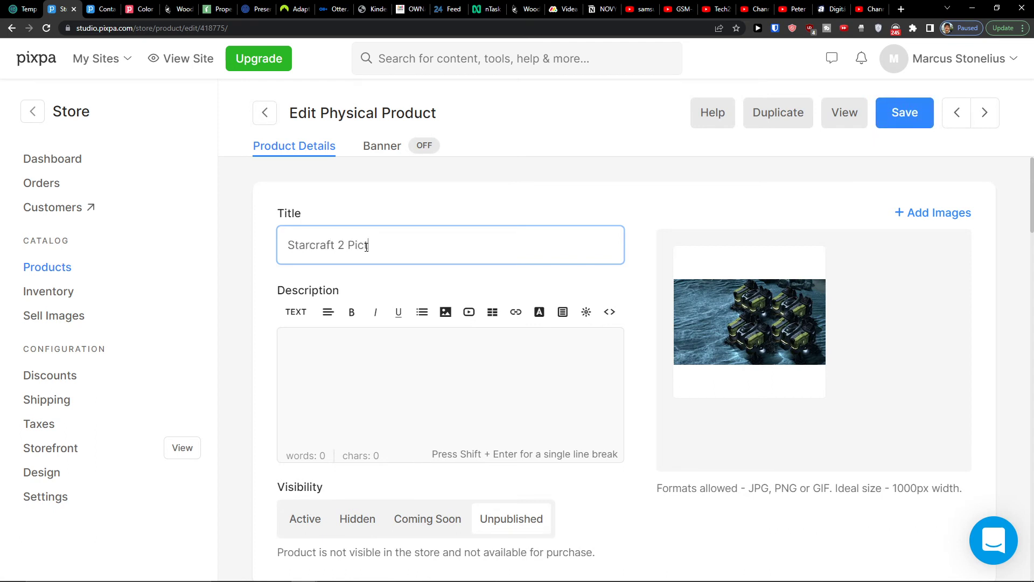
left_click(896, 127)
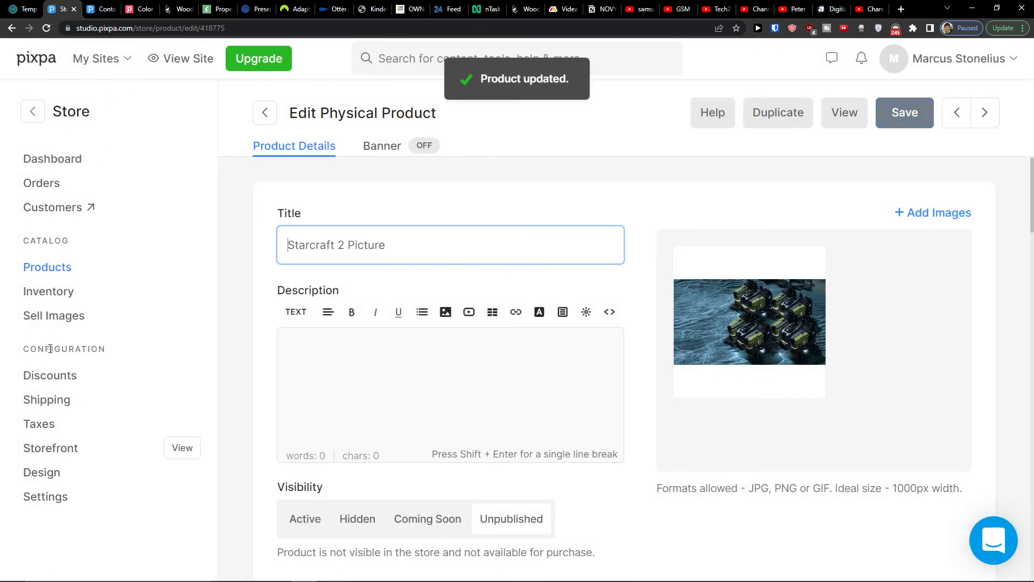
left_click(47, 322)
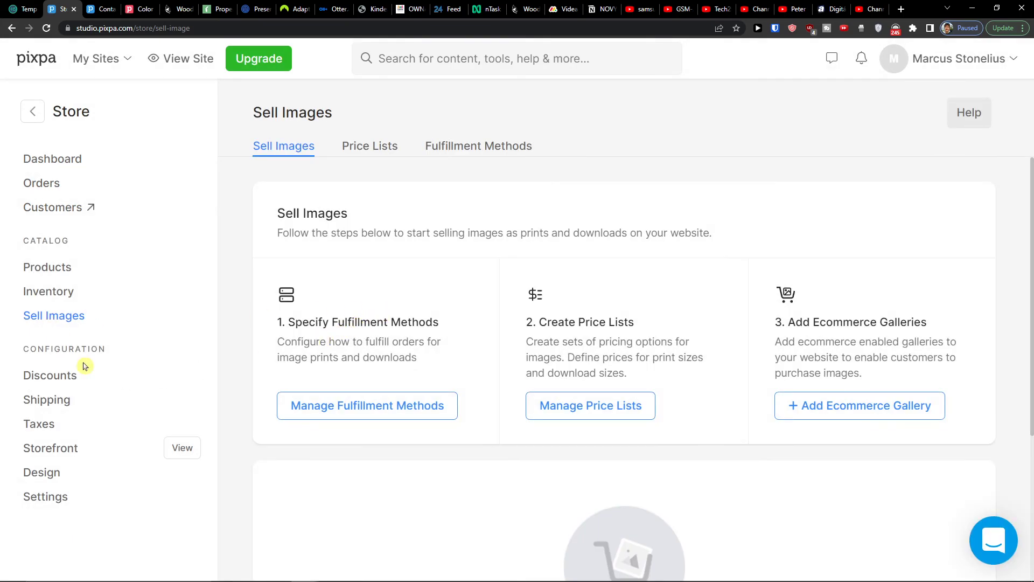
- Look through the store's Discounts, Shipping and Taxes pages
left_click(37, 378)
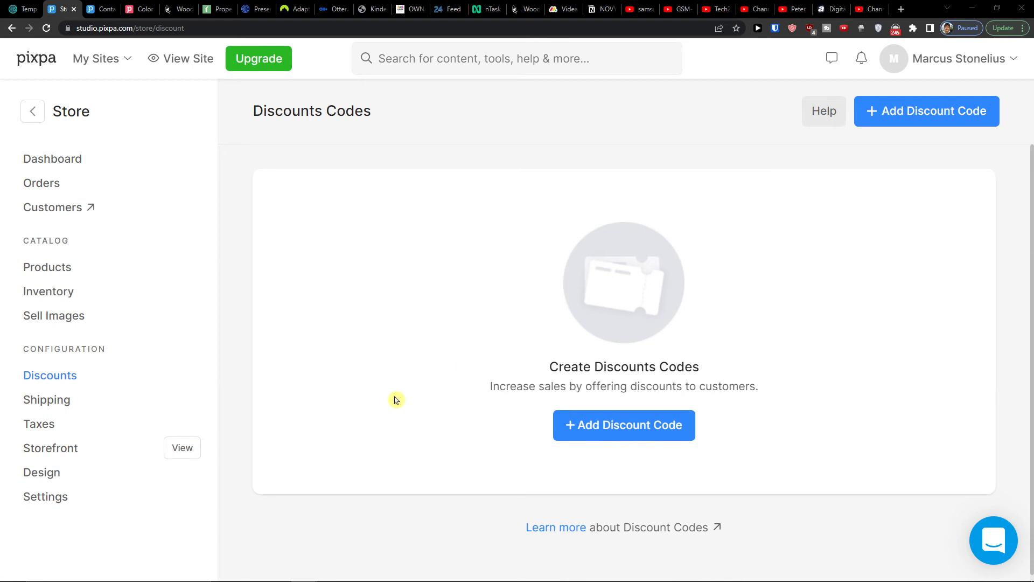
left_click(47, 401)
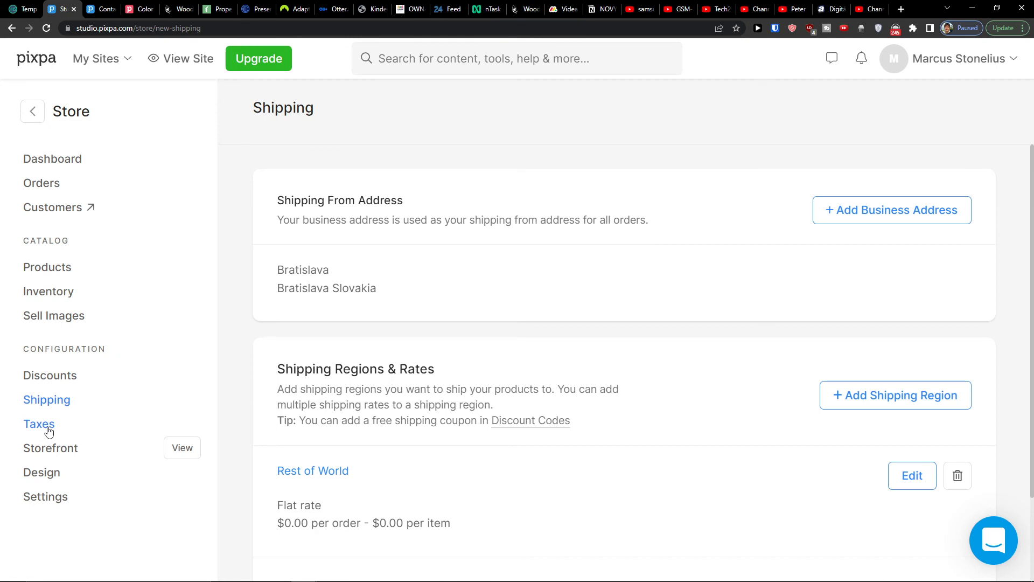
left_click(55, 430)
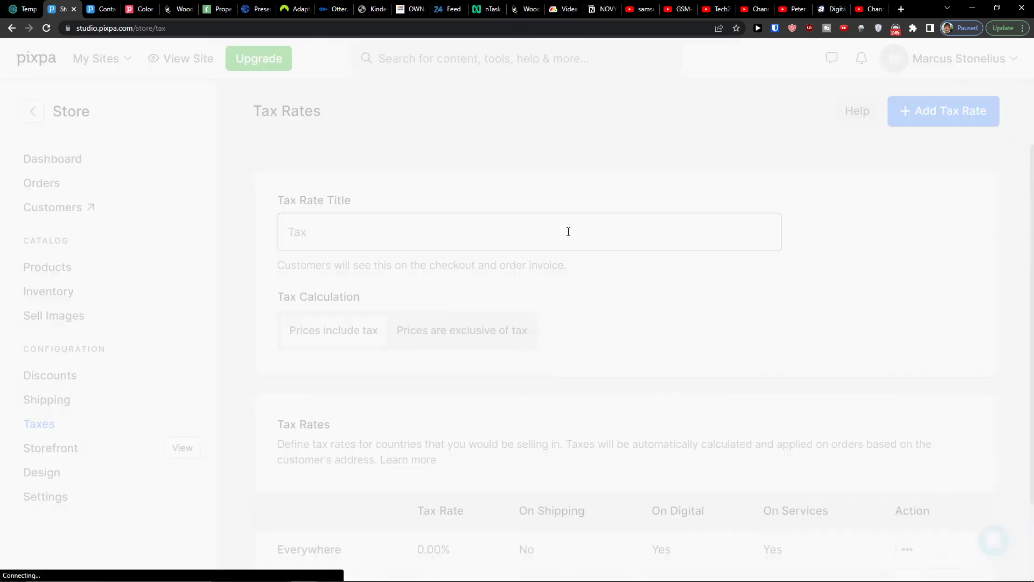
scroll(539, 234, "down", 2)
scroll(537, 238, "down", 1)
scroll(537, 238, "up", 2)
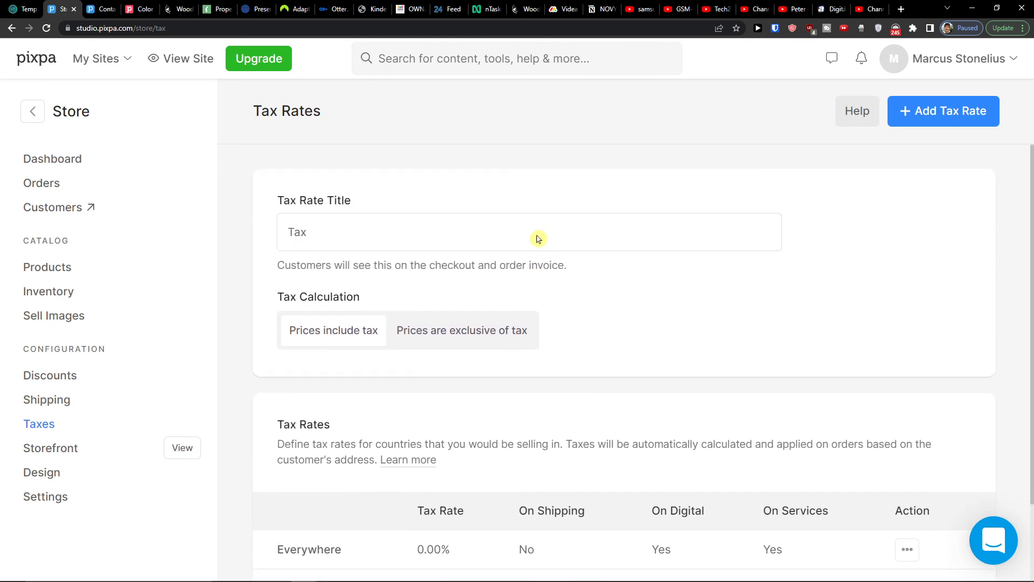
- Open Storefront settings and view the live store page in a new tab
left_click(36, 452)
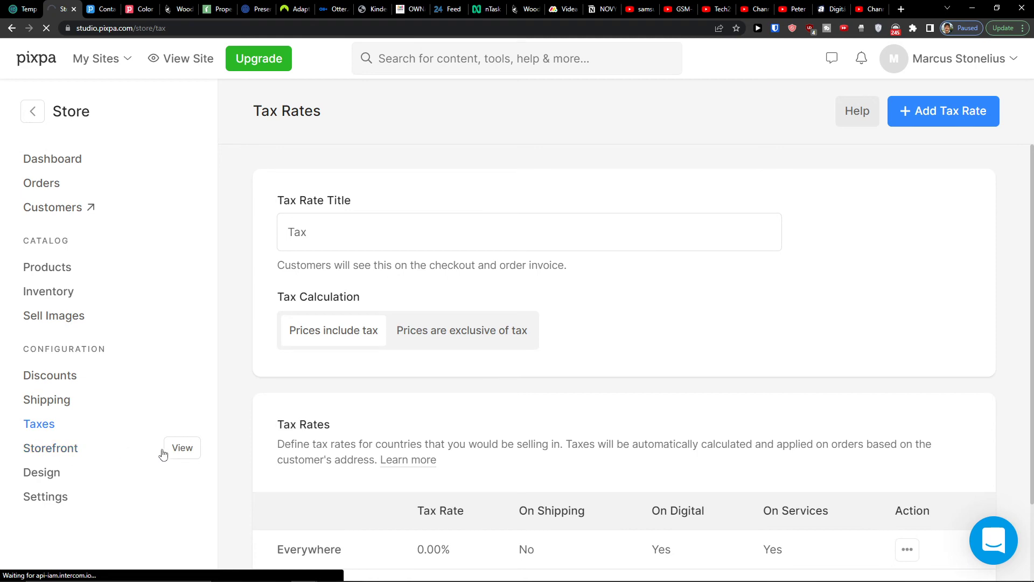
left_click(193, 451)
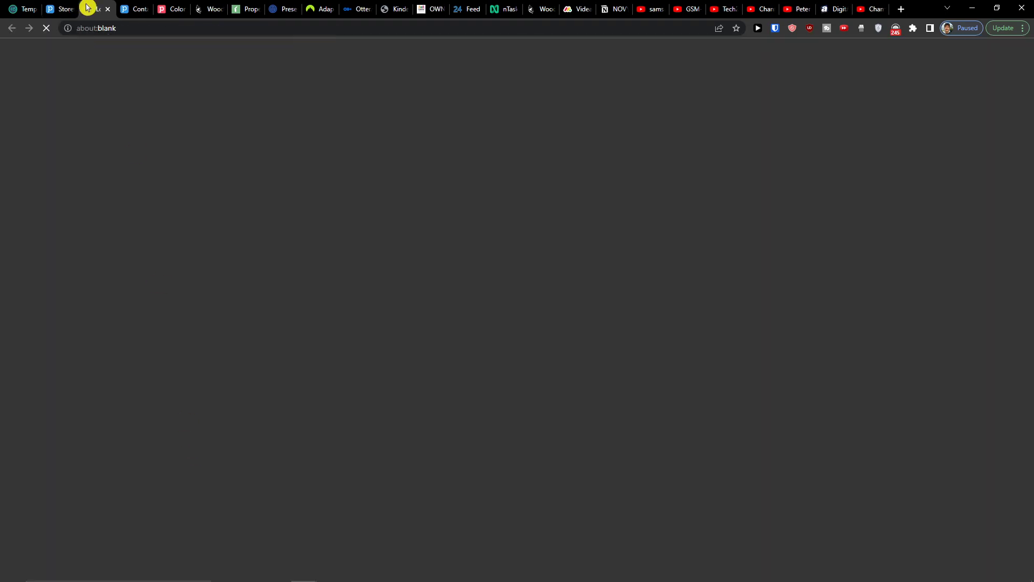
left_click(63, 9)
left_click(95, 8)
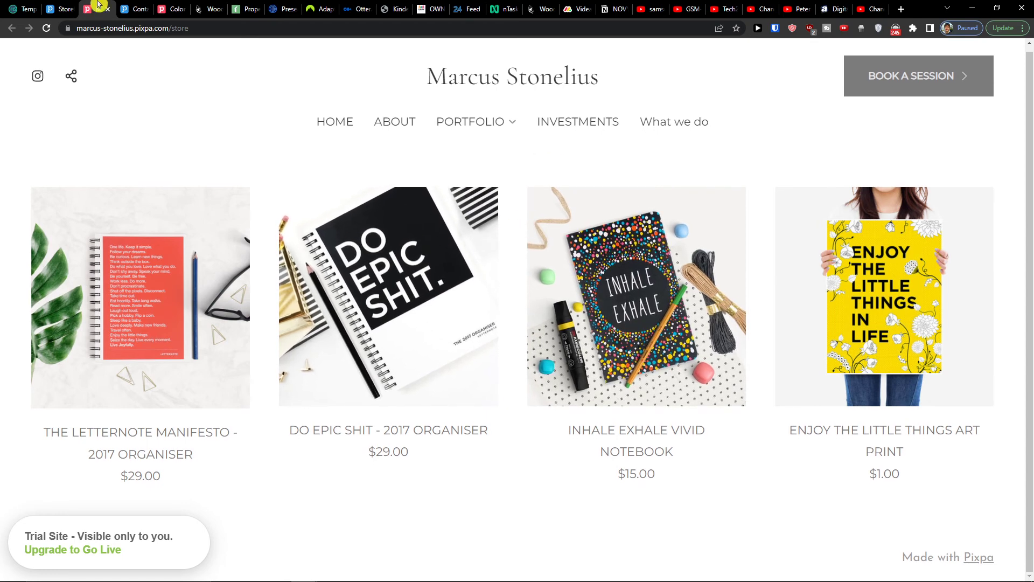
- Back in the admin tab, scroll through the store Design settings for store pages
left_click(62, 8)
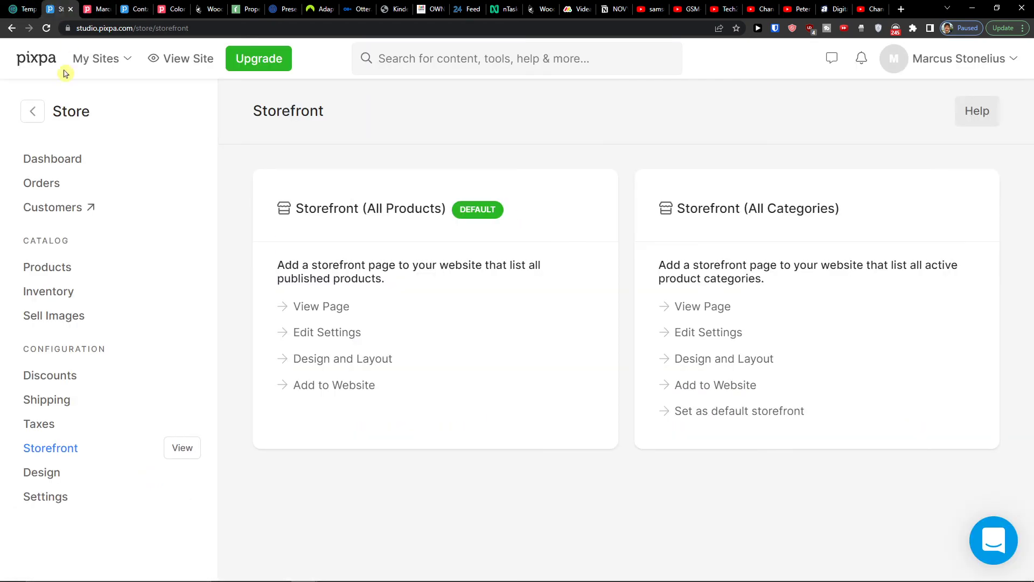
left_click(43, 473)
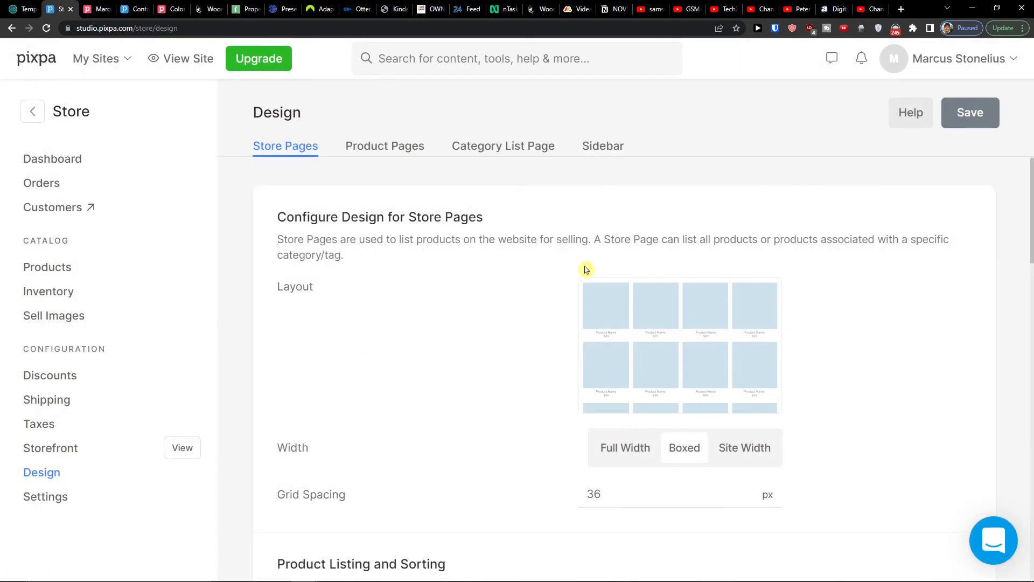
scroll(556, 321, "down", 1)
scroll(557, 321, "down", 6)
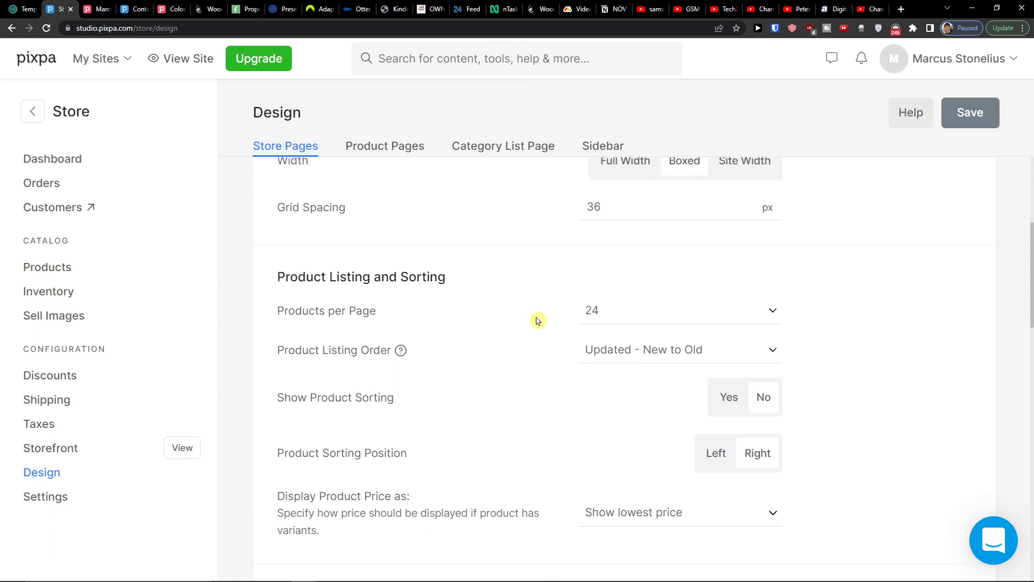
scroll(538, 321, "down", 8)
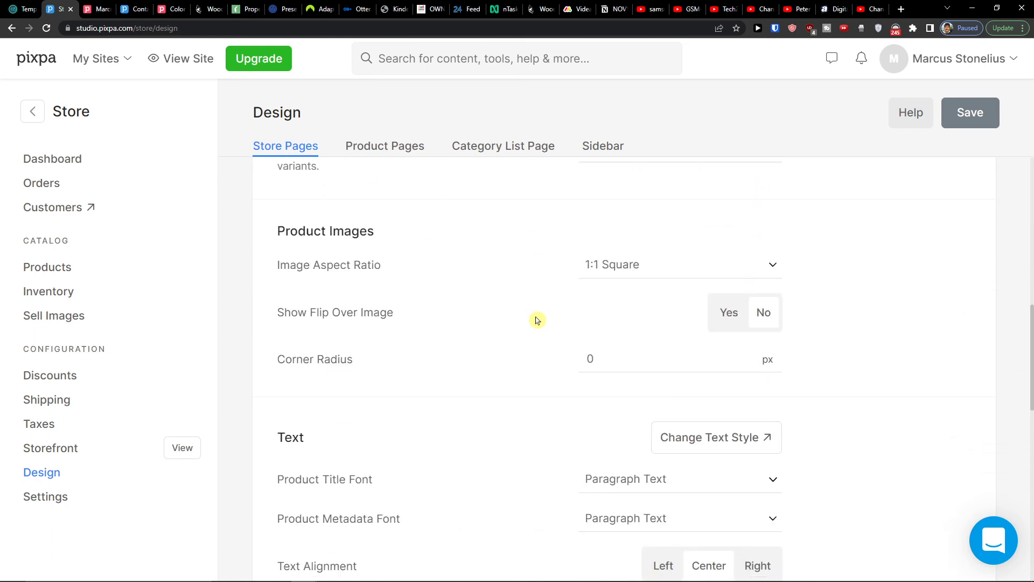
scroll(536, 321, "down", 4)
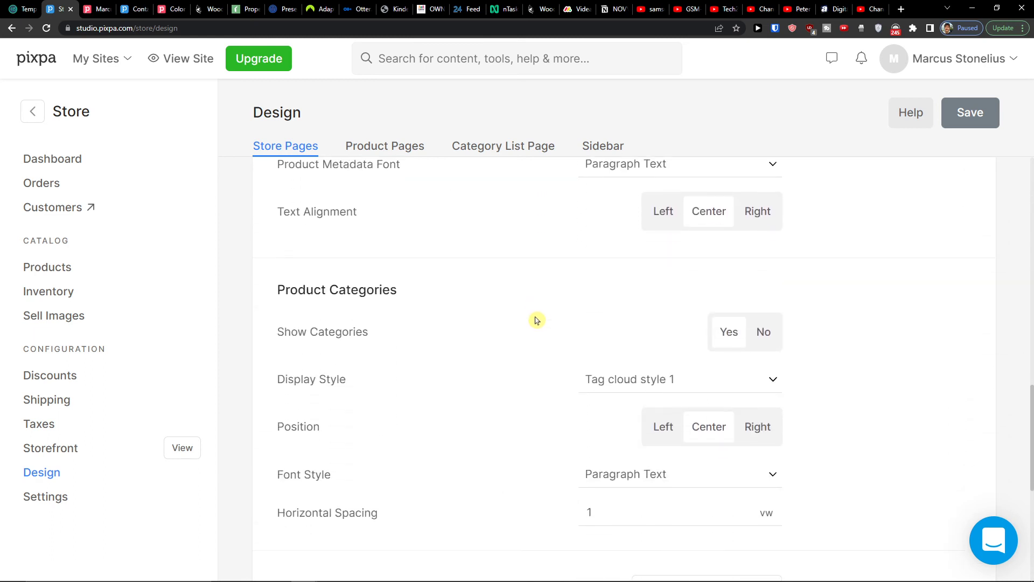
- Review store Settings (business info, USD currency, payment methods), then go back to the main menu
left_click(27, 504)
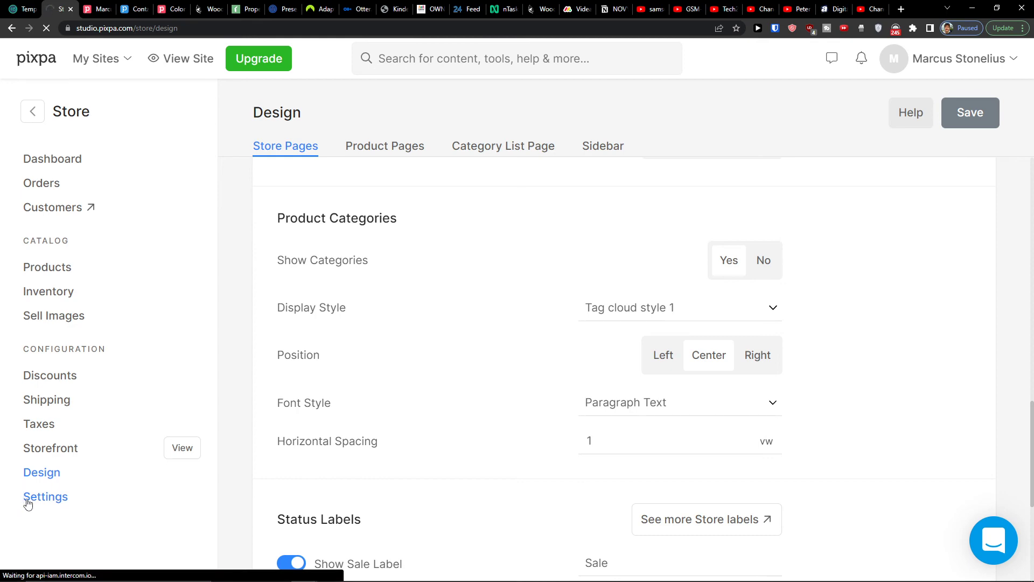
scroll(461, 314, "down", 1)
scroll(460, 314, "up", 1)
scroll(460, 314, "down", 3)
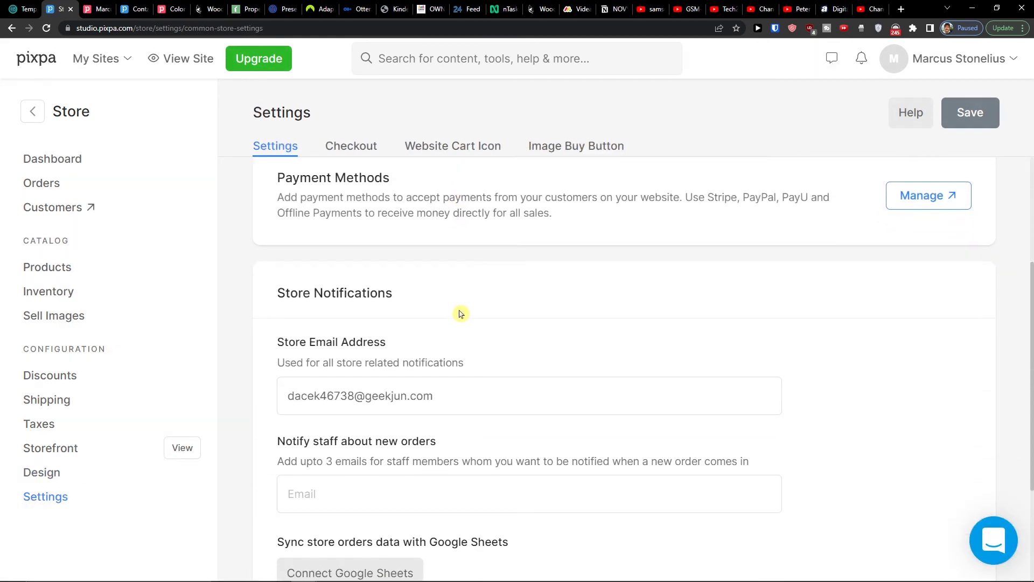
scroll(461, 314, "down", 2)
scroll(461, 314, "up", 3)
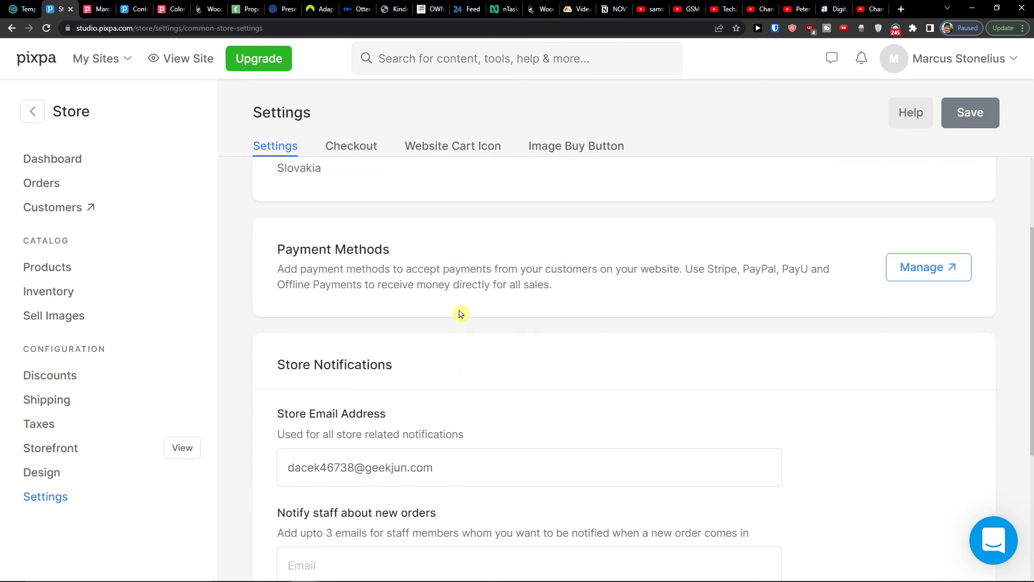
scroll(460, 314, "down", 2)
scroll(461, 314, "up", 4)
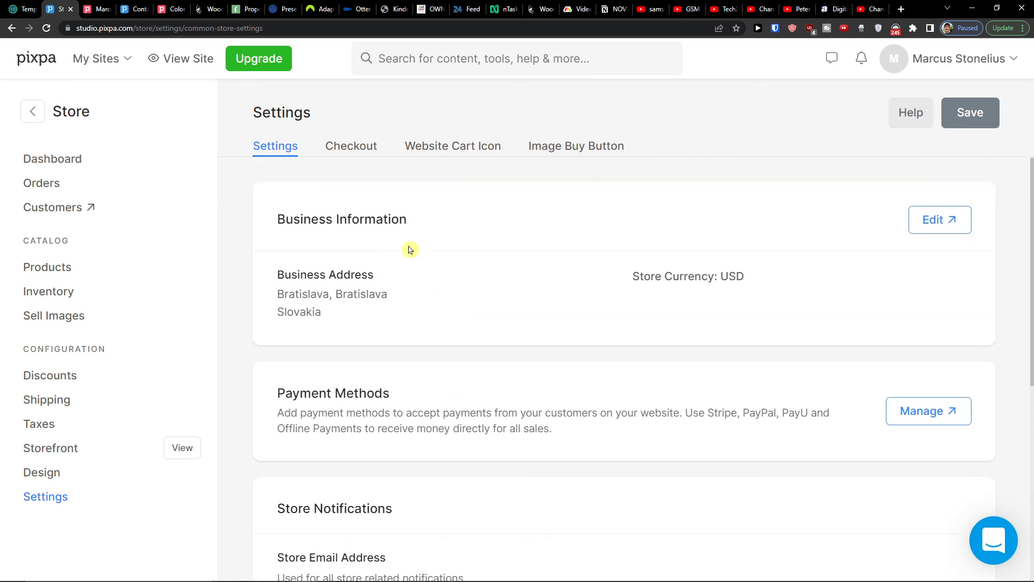
left_click(32, 112)
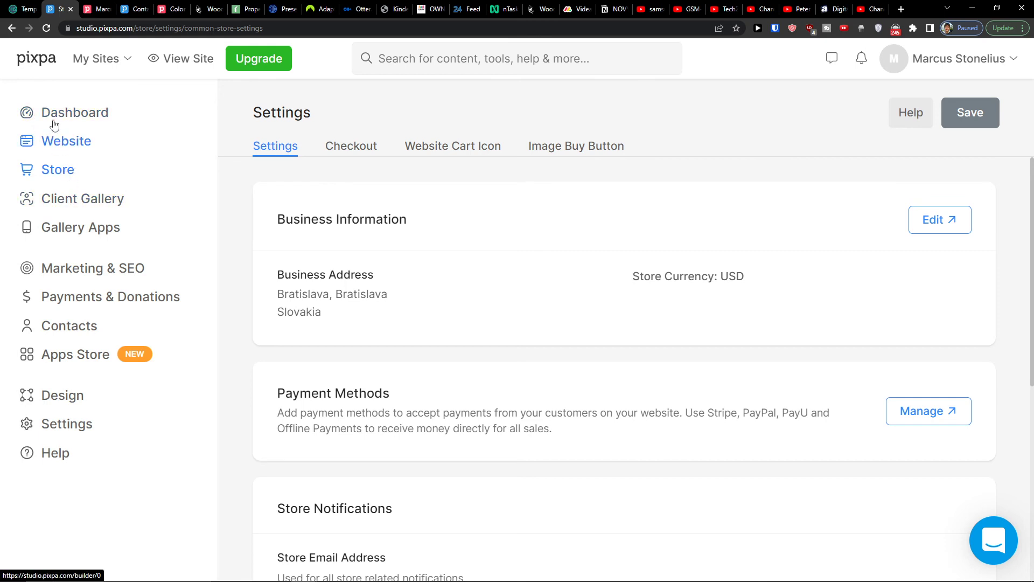
- View the empty Client Gallery Albums page and return to the main navigation
left_click(65, 201)
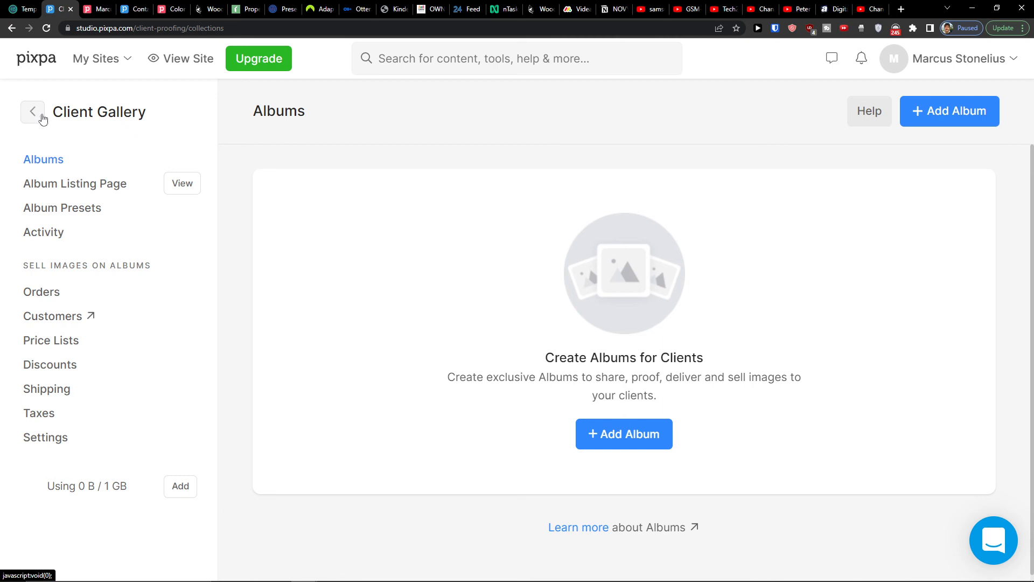
left_click(38, 118)
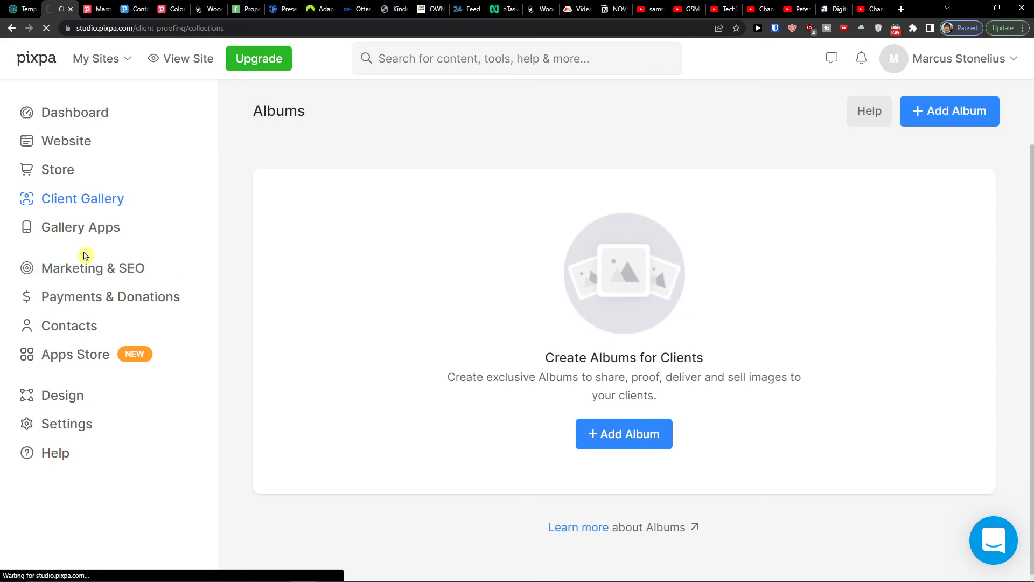
- Check the empty Marketing Popups page under Marketing & SEO, then return to the main menu
left_click(168, 294)
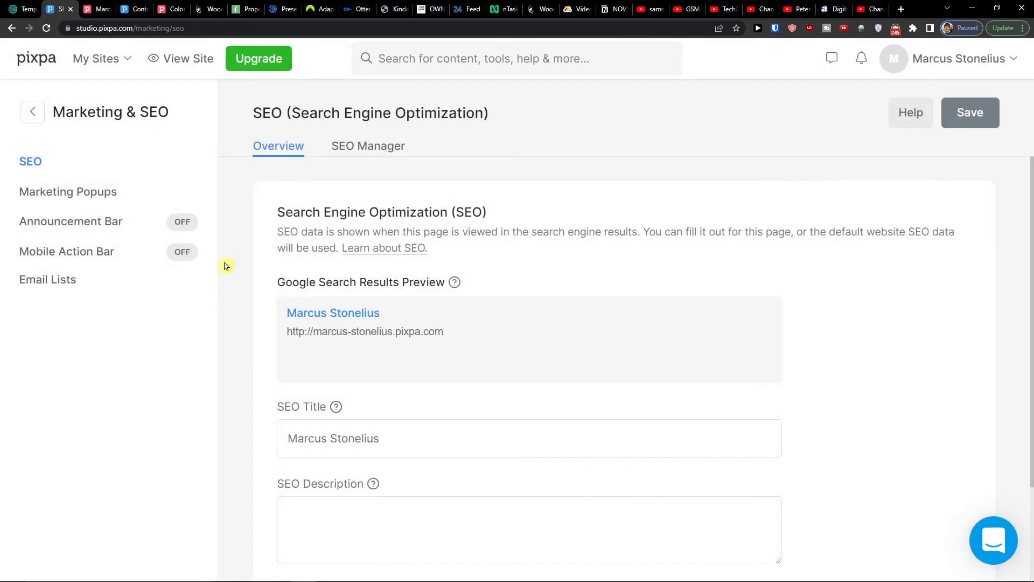
scroll(380, 349, "down", 3)
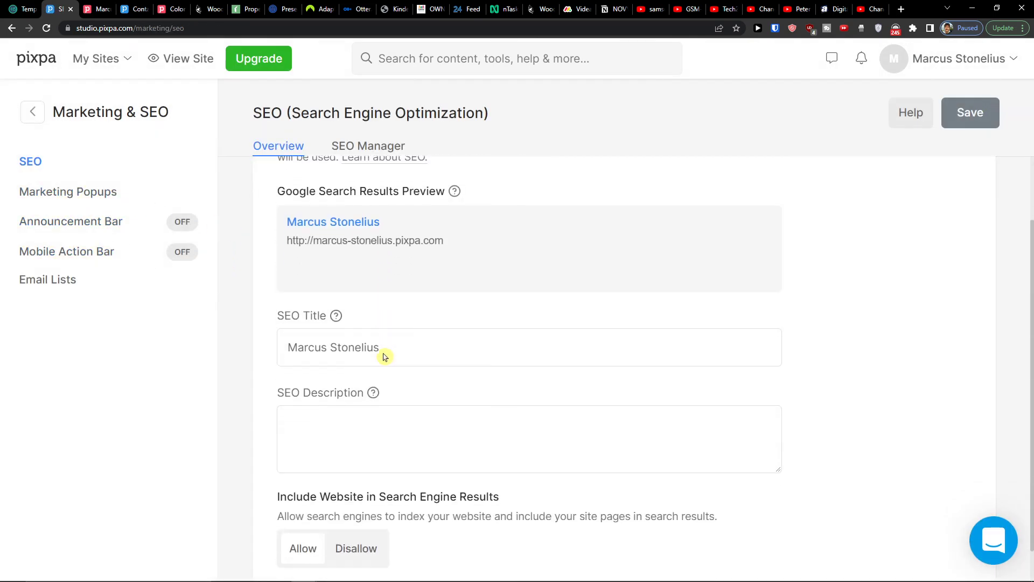
scroll(375, 307, "up", 3)
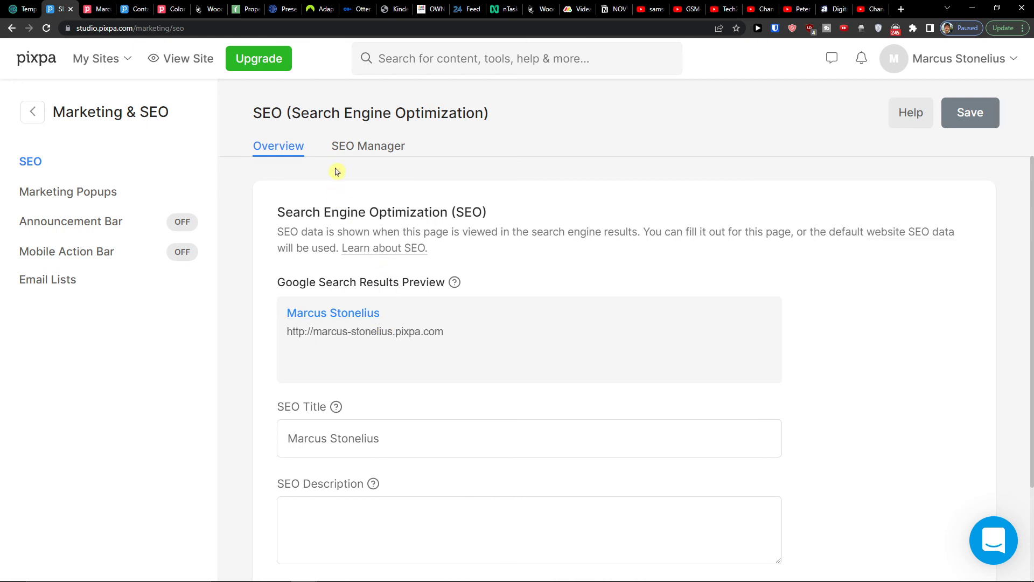
left_click(104, 203)
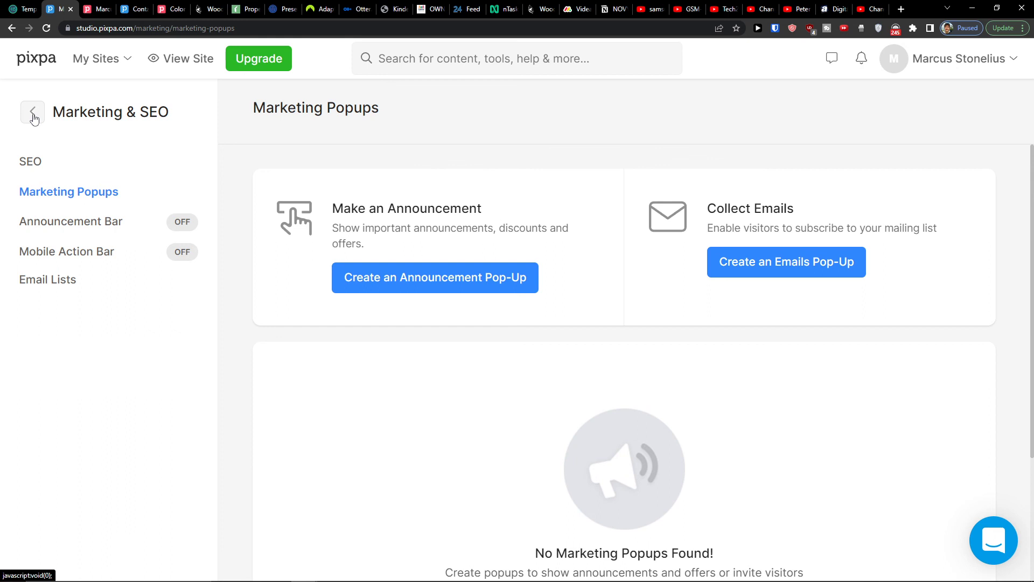
left_click(33, 119)
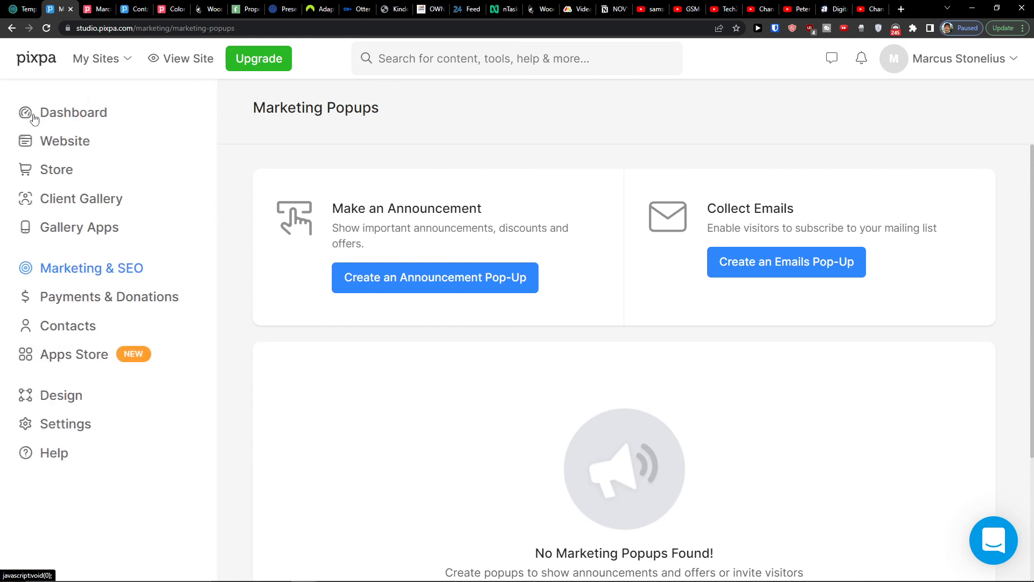
- Browse the Apps Store cards, from Google Analytics and YouTube down to Back to Top Widget
left_click(70, 354)
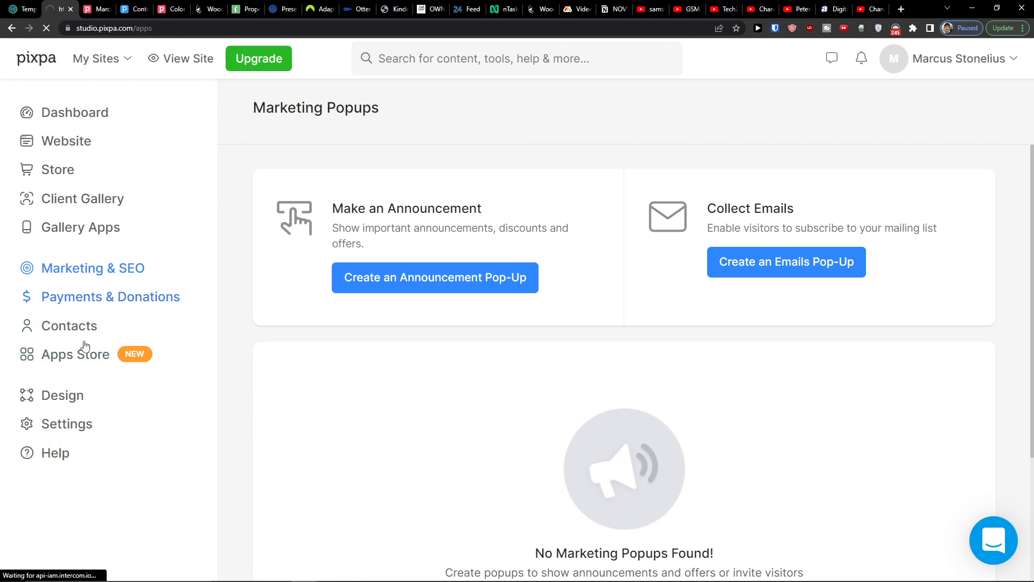
scroll(536, 269, "down", 6)
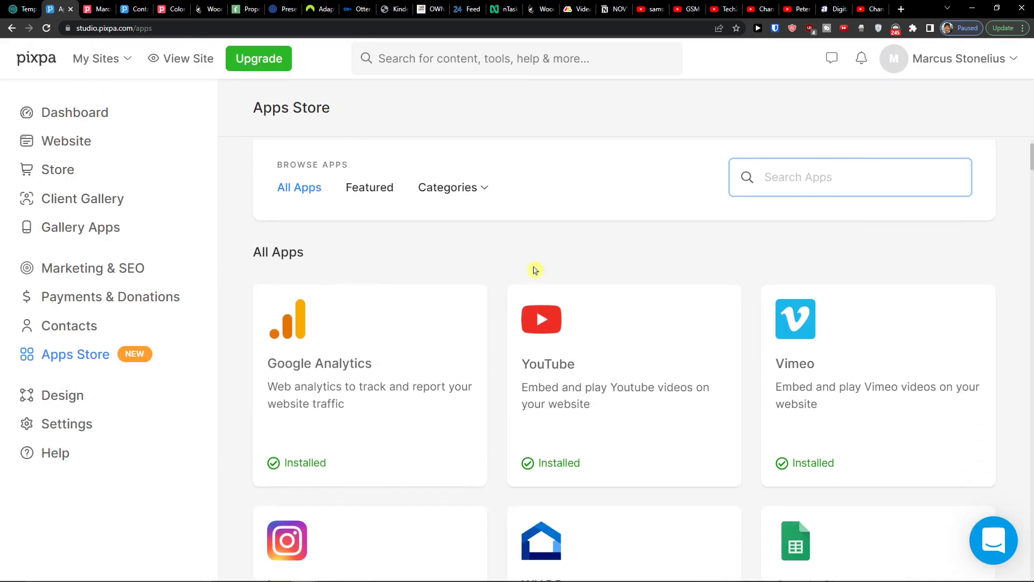
scroll(502, 257, "down", 7)
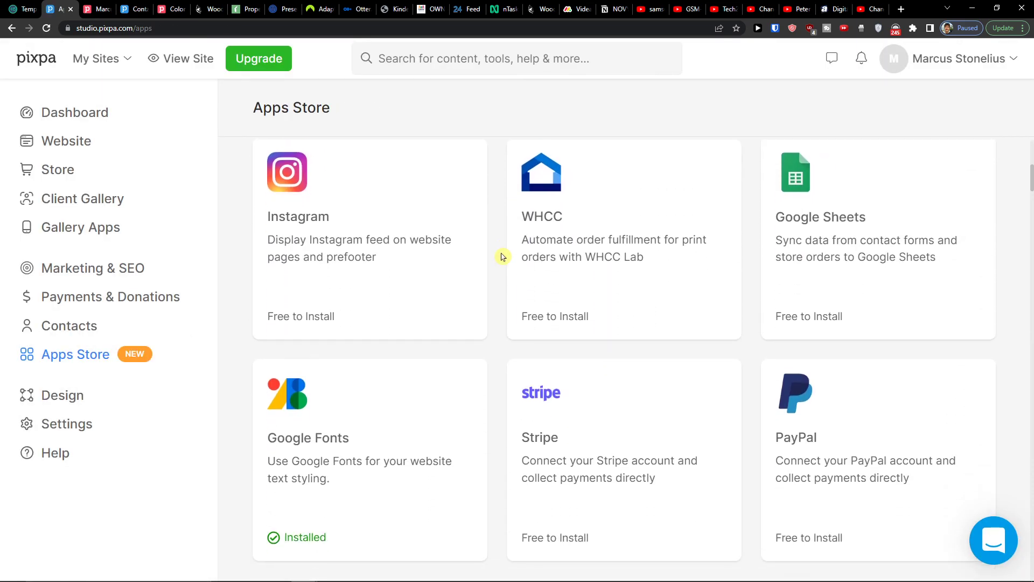
scroll(503, 257, "up", 3)
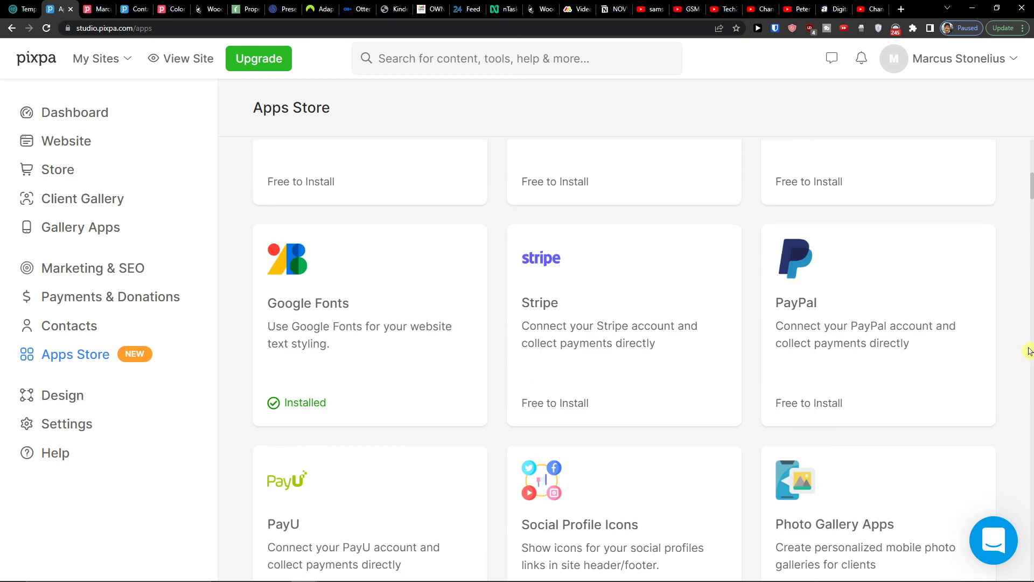
scroll(875, 349, "down", 2)
scroll(876, 349, "down", 10)
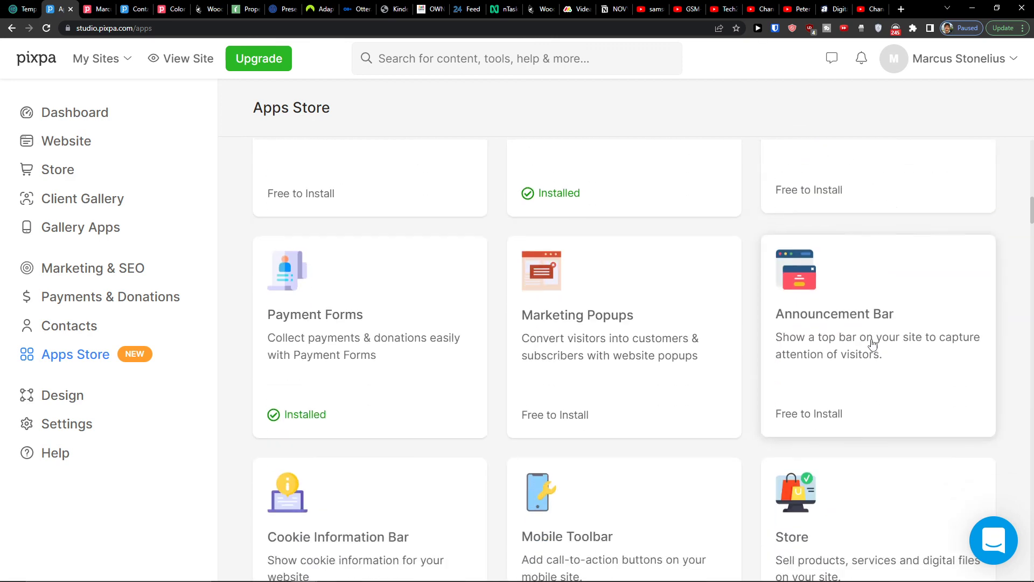
scroll(834, 325, "down", 6)
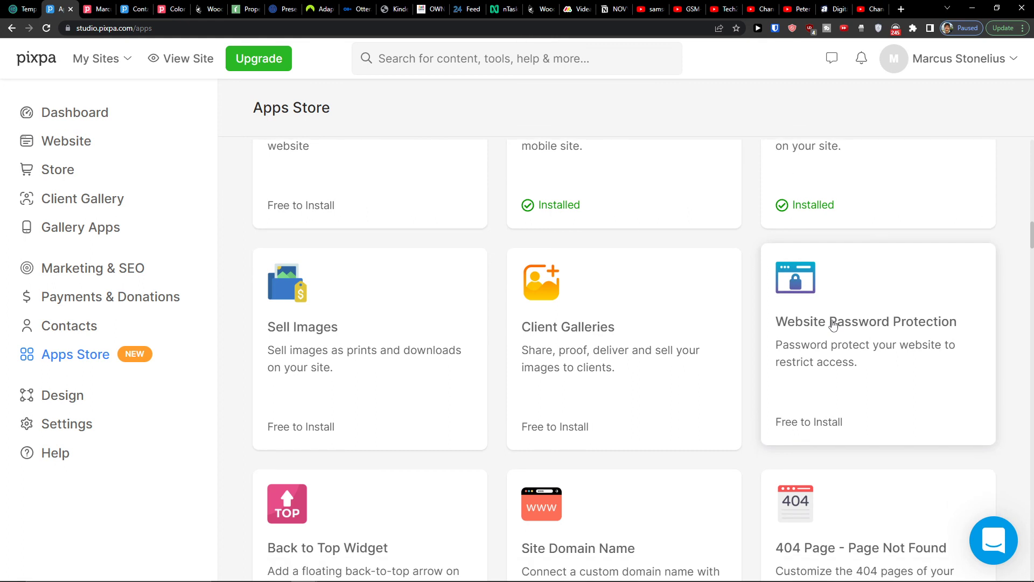
scroll(445, 400, "down", 2)
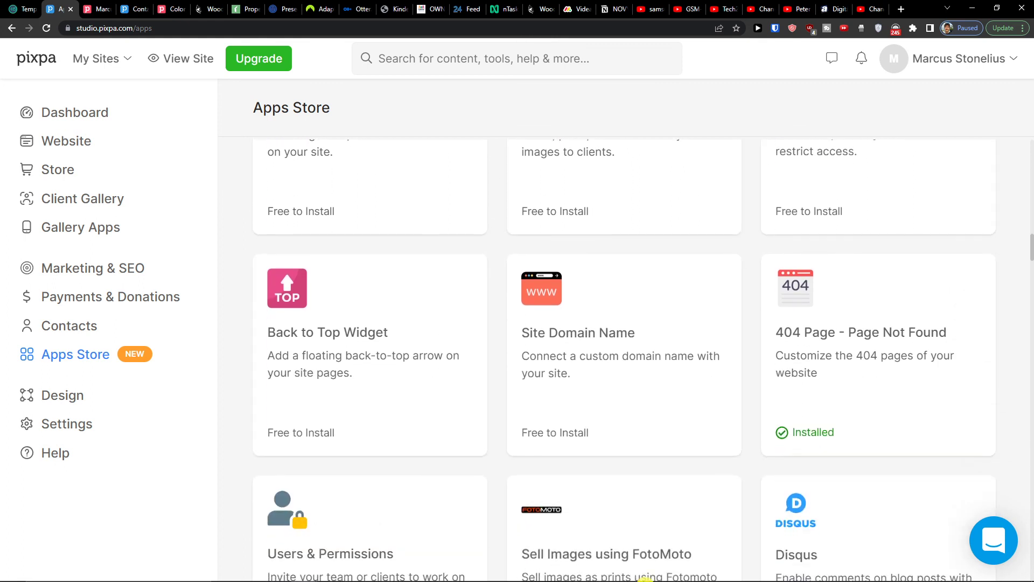
mouse_move(722, 579)
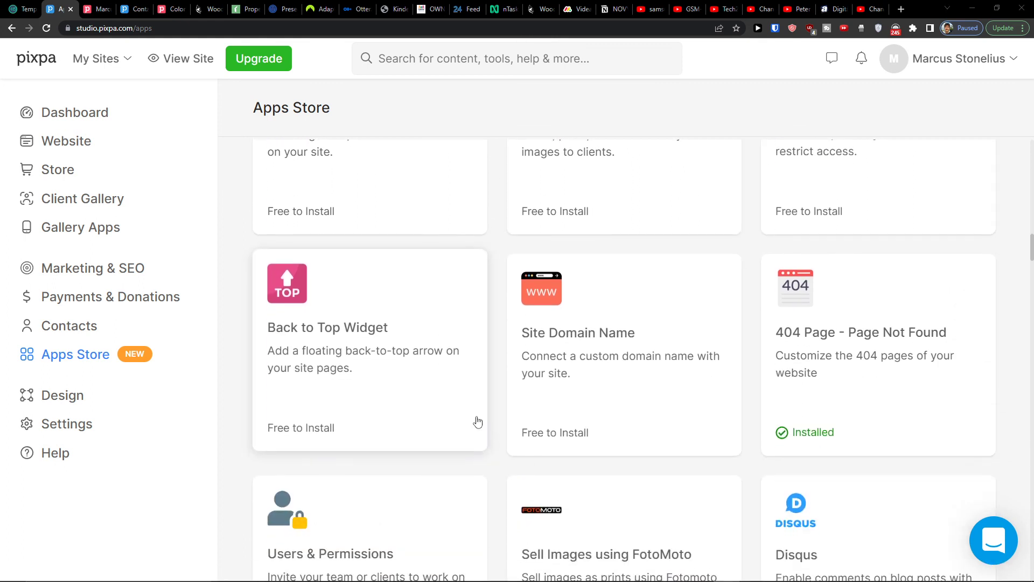
- Open the Design editor and review the Template and Title & Logo panels
left_click(104, 408)
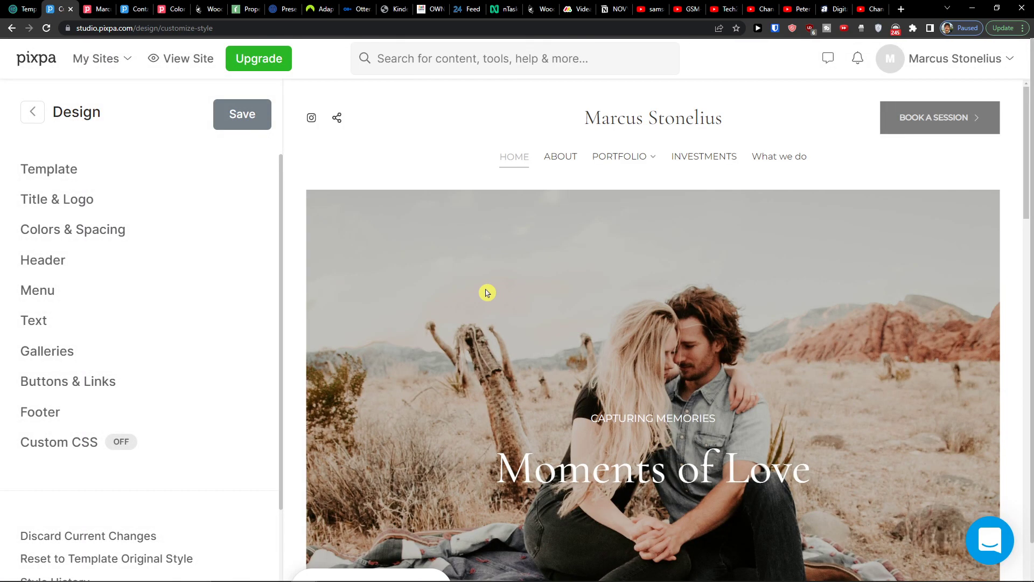
scroll(487, 293, "down", 2)
scroll(487, 292, "down", 4)
scroll(448, 284, "up", 4)
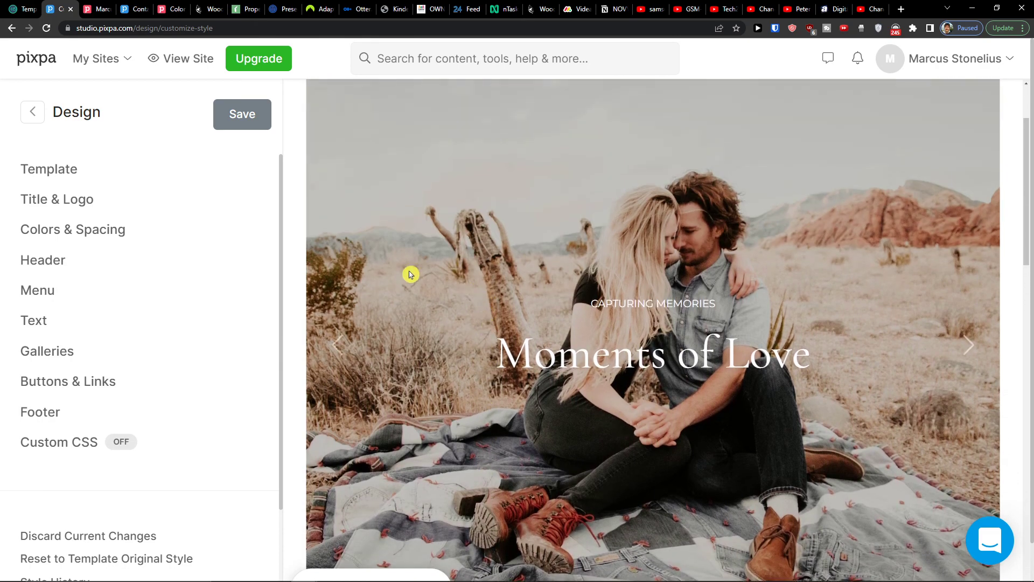
left_click(131, 169)
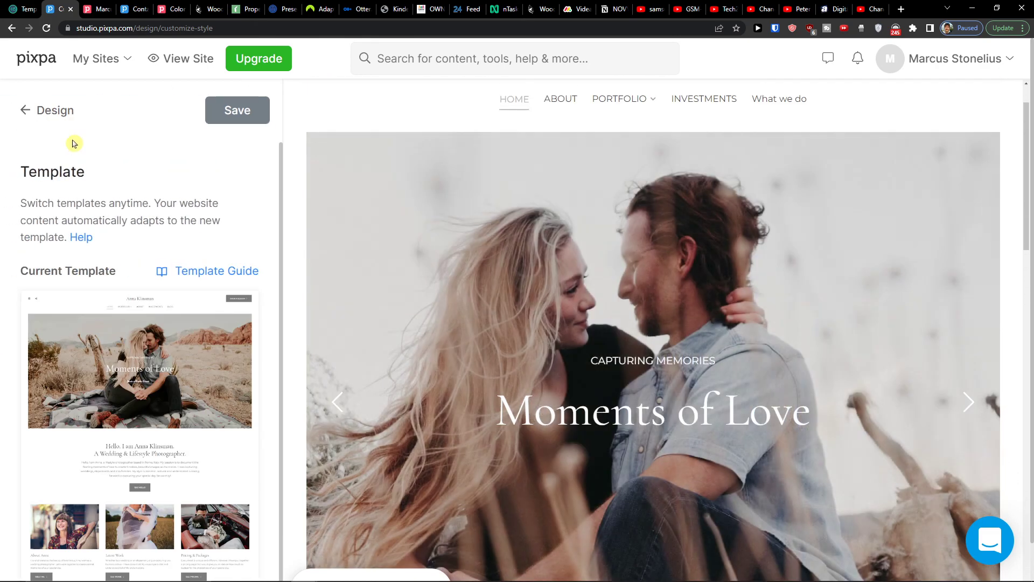
left_click(27, 109)
left_click(65, 202)
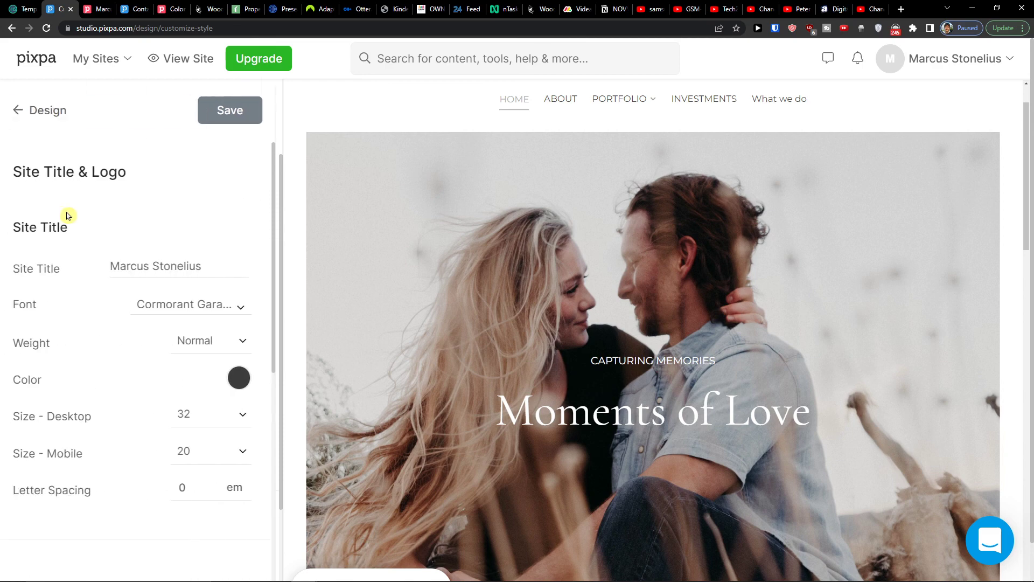
left_click(22, 105)
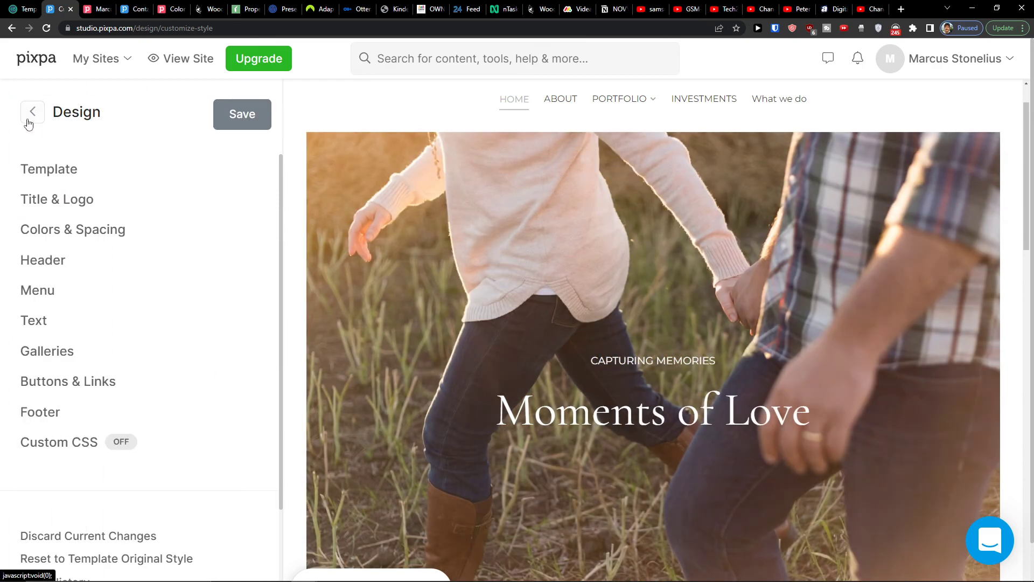
- Review the Header and Text style panels in the Design editor
left_click(48, 260)
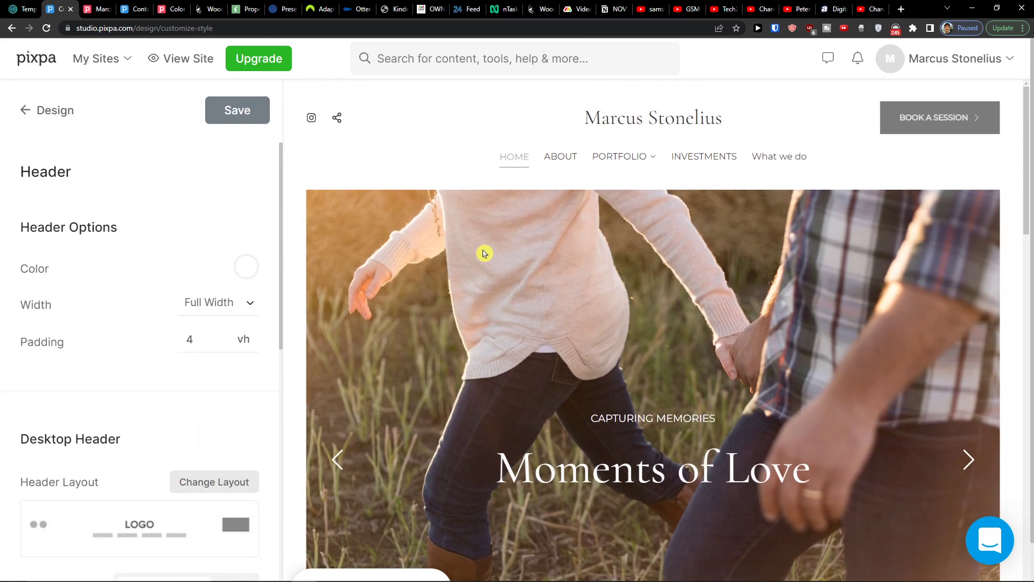
scroll(134, 355, "down", 5)
scroll(81, 216, "up", 4)
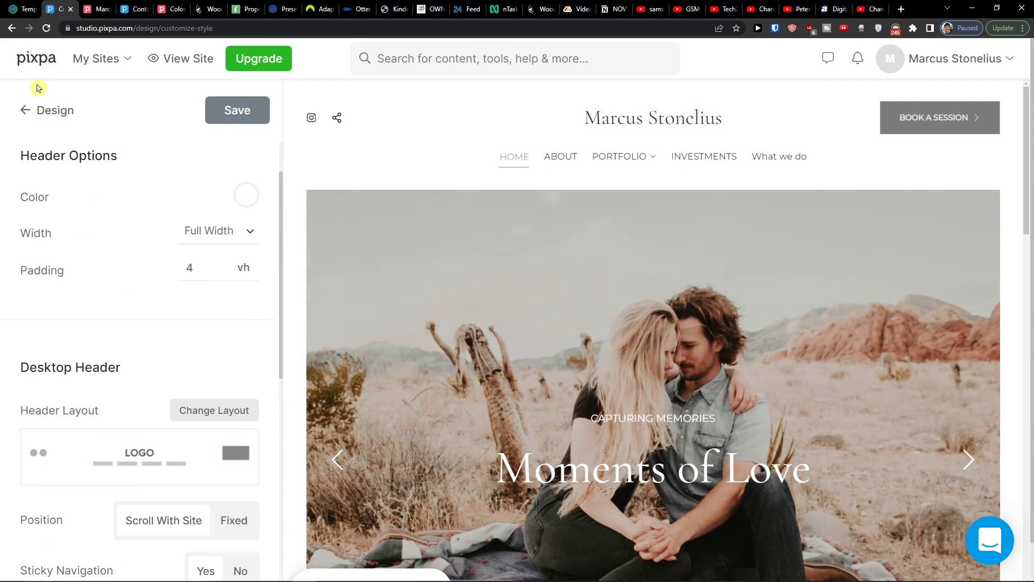
left_click(28, 113)
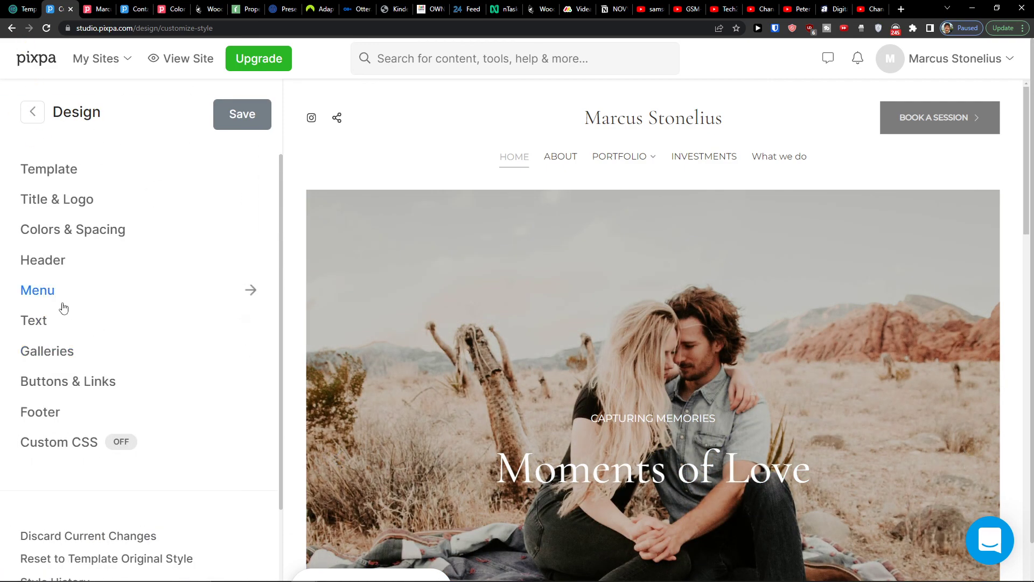
left_click(57, 321)
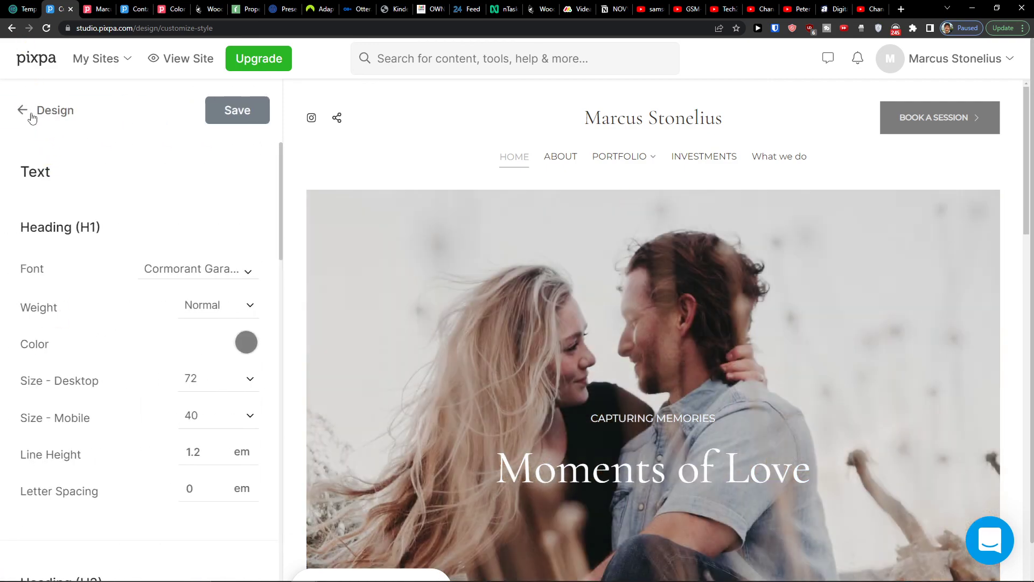
left_click(31, 111)
- Review the Galleries and Footer style panels, returning to the design sections list
left_click(83, 351)
scroll(86, 284, "down", 10)
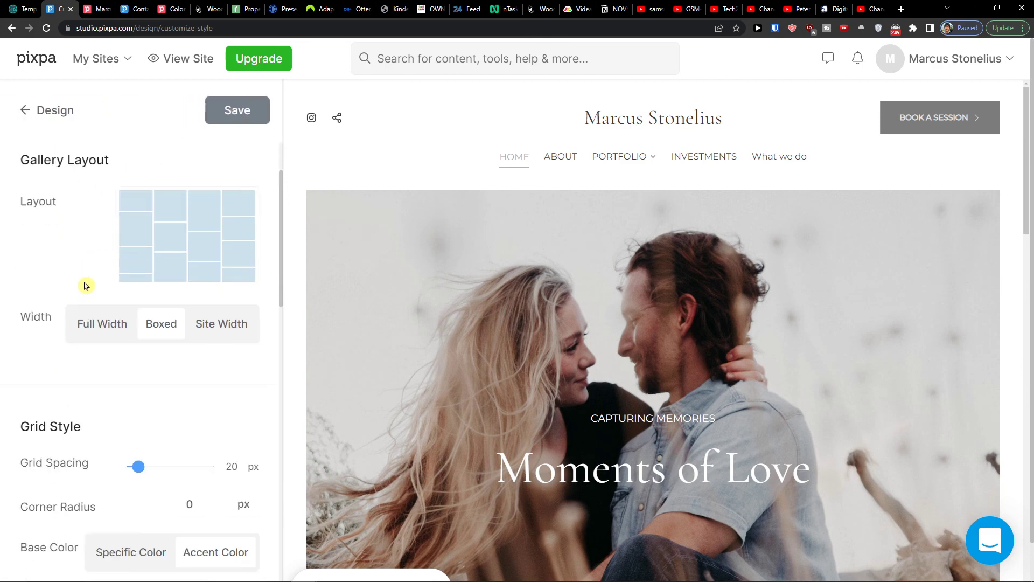
scroll(52, 190, "up", 5)
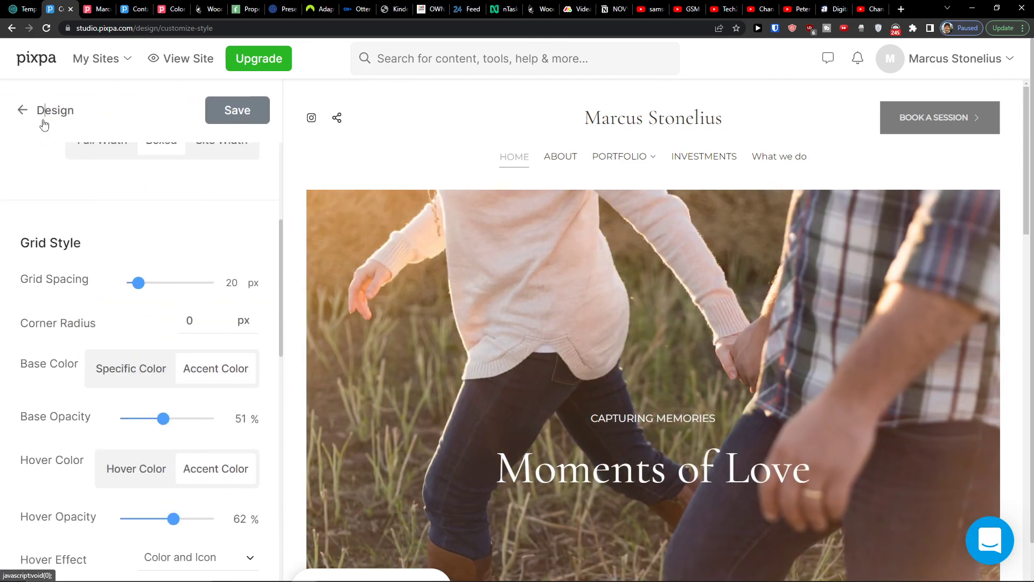
left_click(42, 121)
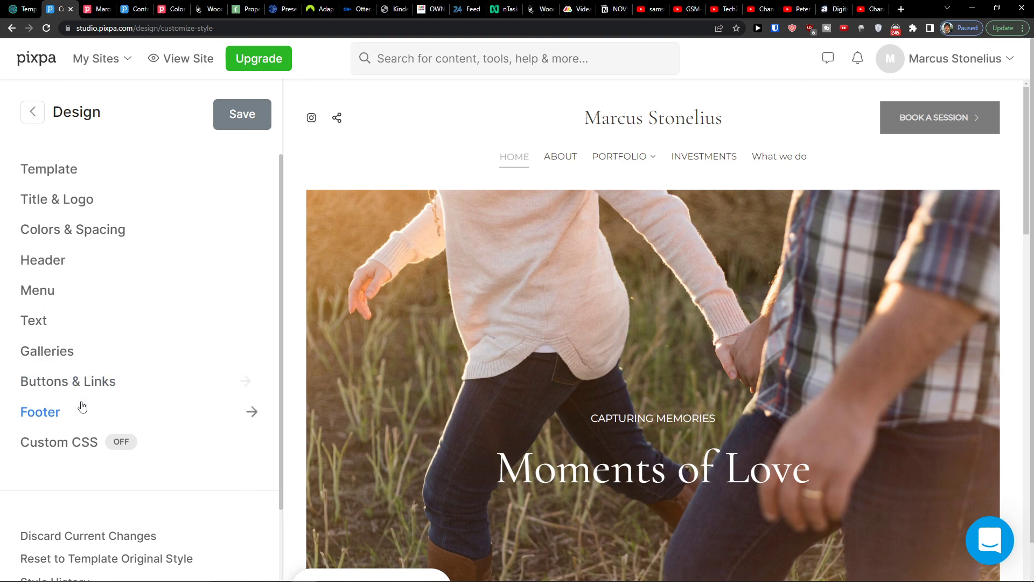
left_click(82, 409)
left_click(35, 111)
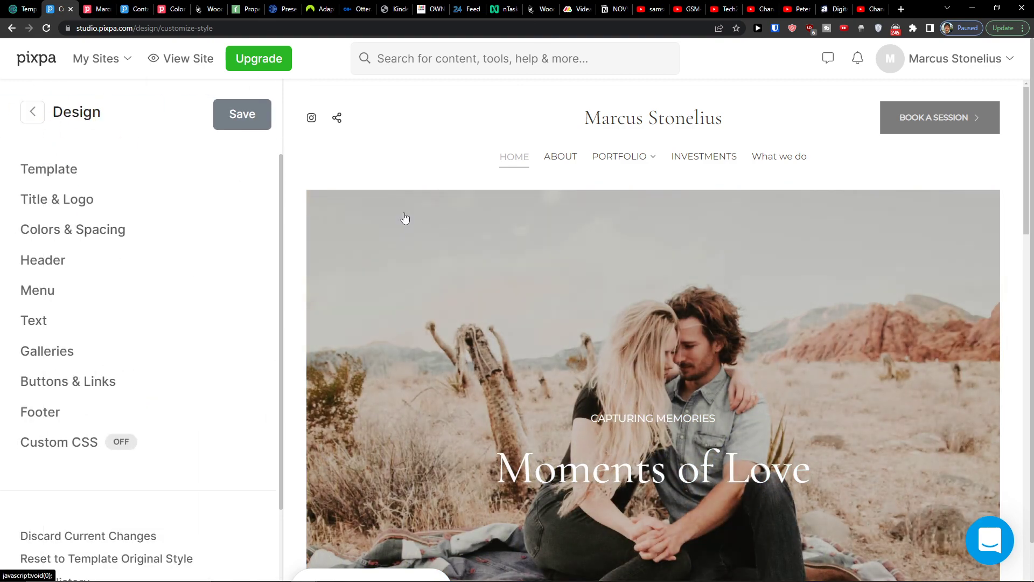